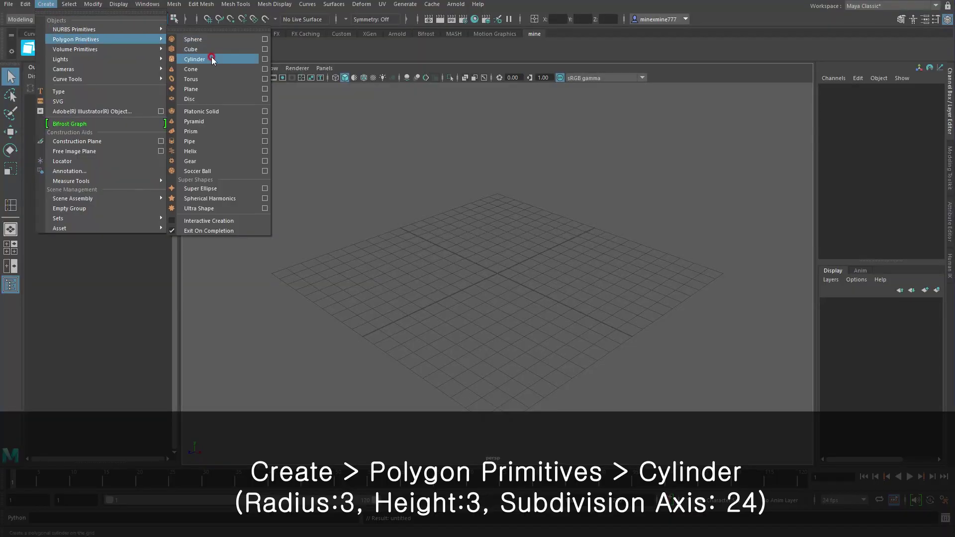
- Create a polygon cylinder and frame it in the view
click(227, 60)
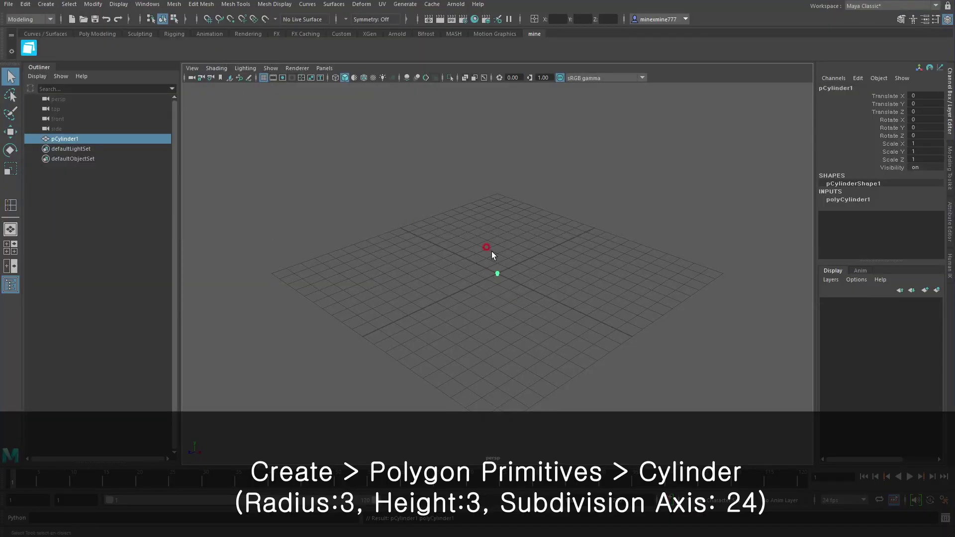
key(f)
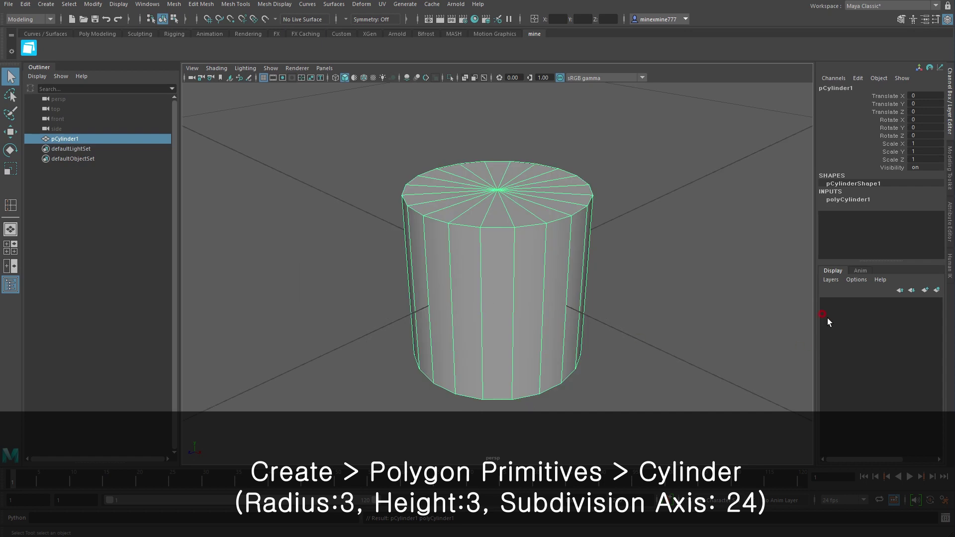
scroll(487, 296, down, 5)
mouse_move(486, 297)
alt+middle_down()
mouse_move(583, 295)
mouse_move(574, 286)
alt+middle_up()
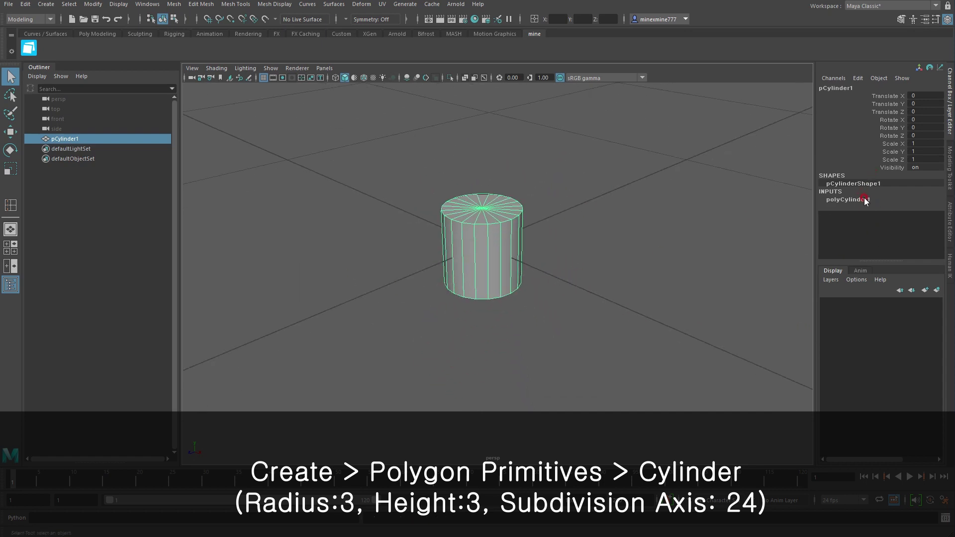
- Set the cylinder's radius to 3, height to 3 and axis subdivisions to 24
click(840, 200)
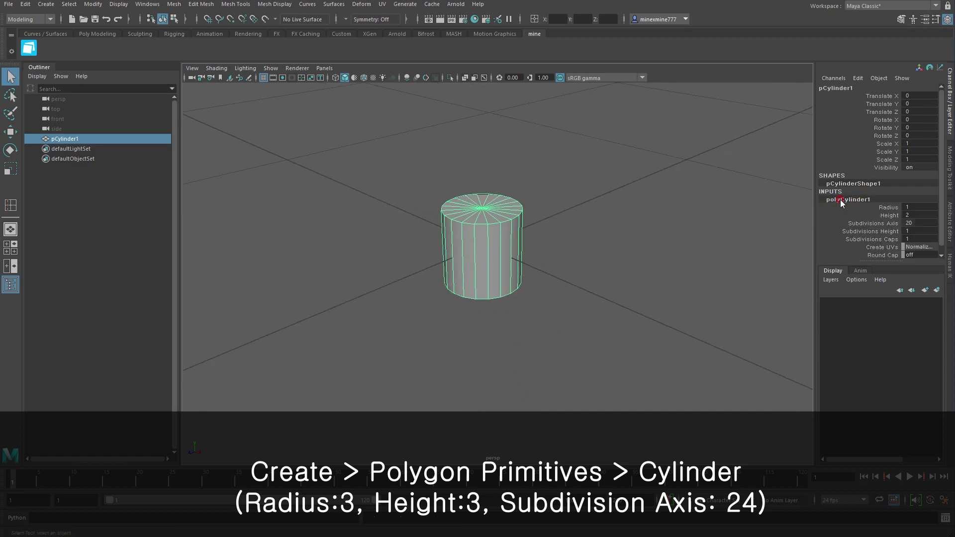
scroll(915, 213, down, 1)
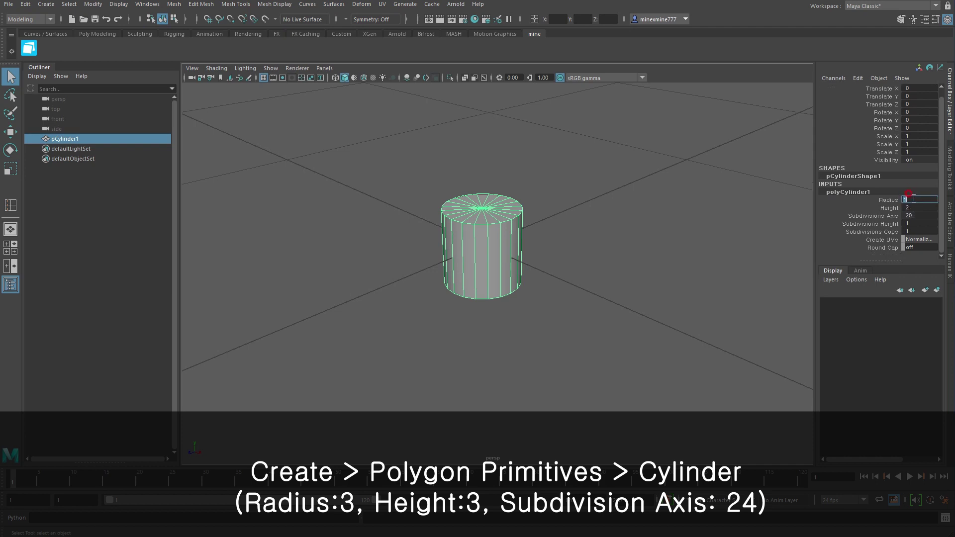
text(3)
key(Return)
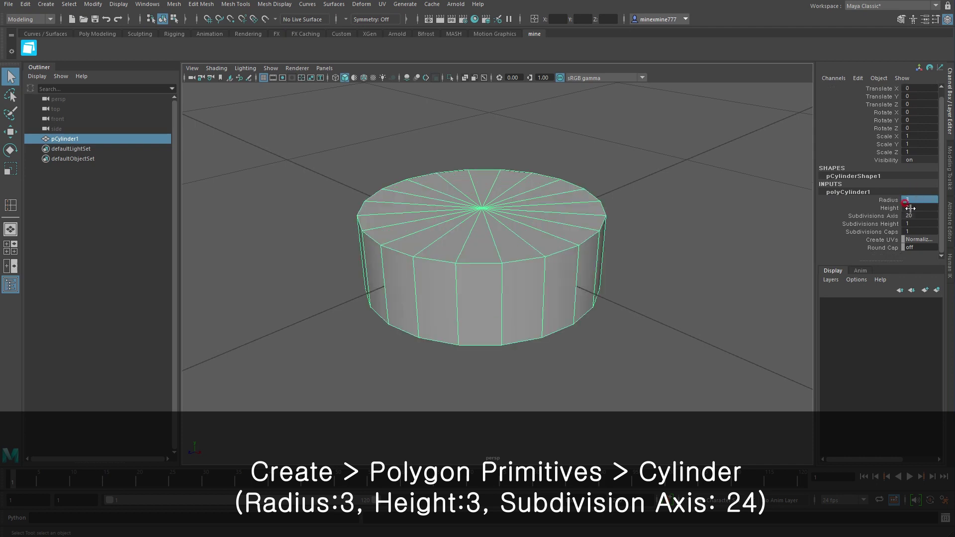
double_click(910, 208)
key(Return)
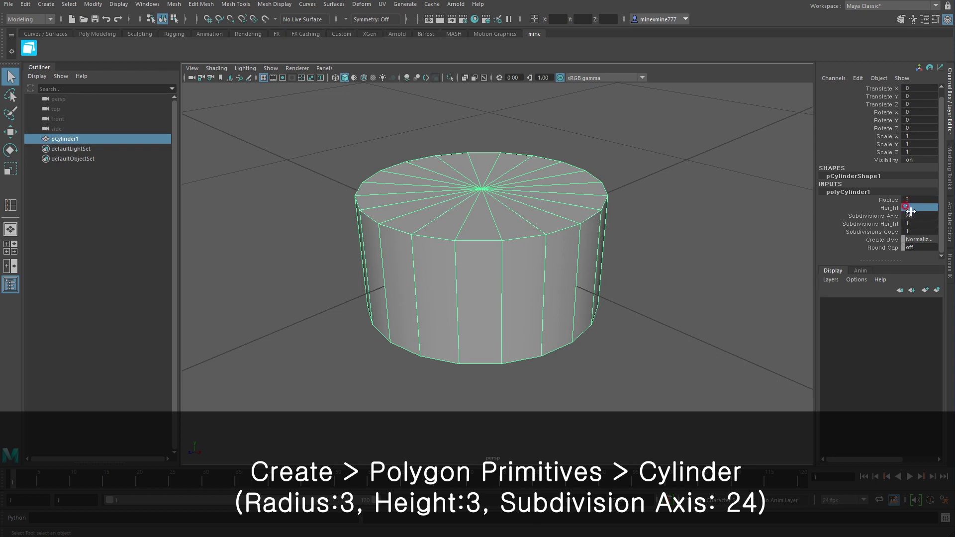
double_click(910, 215)
text(24)
key(Return)
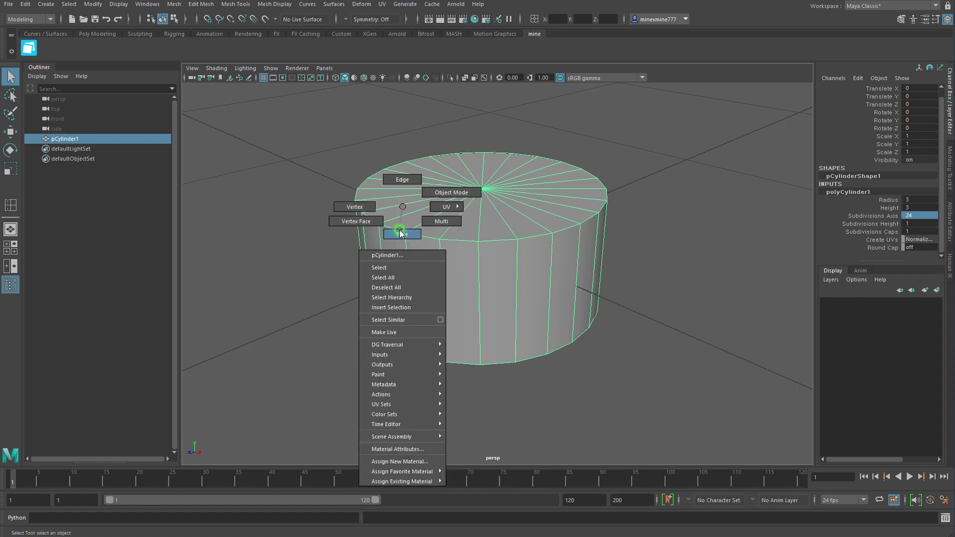
- Switch to face selection and show the four-view layout with a wireframe front view
right_drag(402, 206, 398, 232)
click(502, 298)
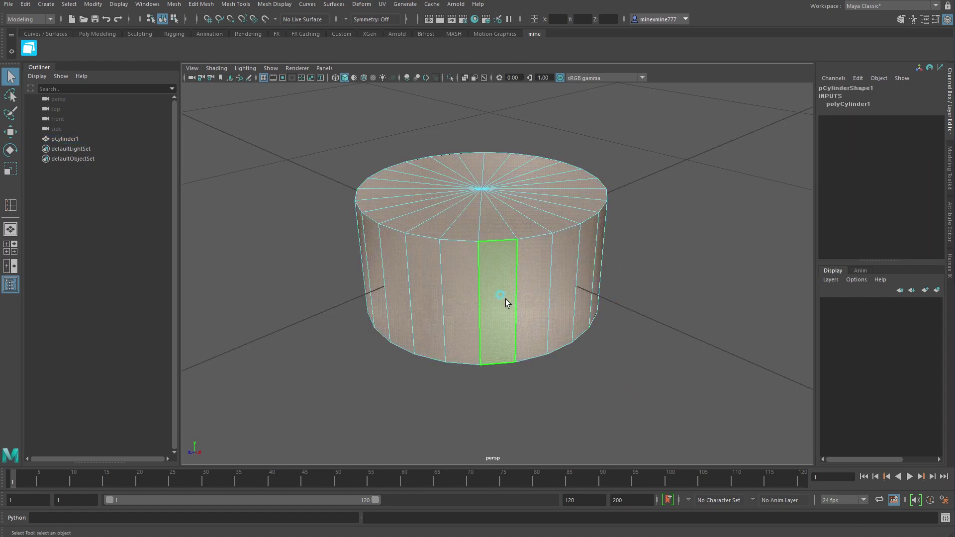
mouse_move(528, 375)
alt+mouse_down()
mouse_move(537, 331)
mouse_move(537, 363)
alt+mouse_up()
key(space)
alt+right_drag(401, 386, 364, 311)
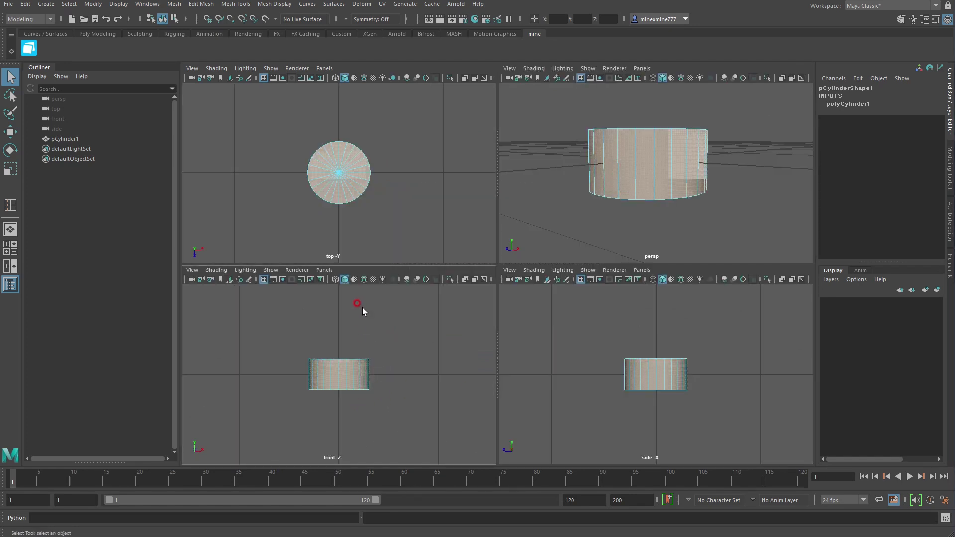
click(338, 281)
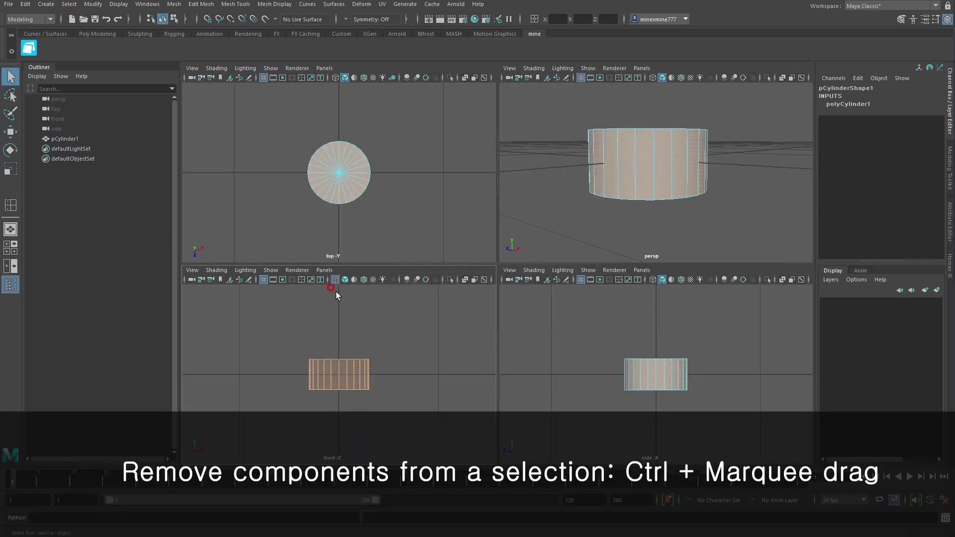
- Select only the top cap faces and delete them, leaving an open-topped tube
alt+right_drag(380, 323, 379, 340)
mouse_move(283, 371)
ctrl+mouse_down()
mouse_move(392, 388)
mouse_move(401, 375)
ctrl+mouse_up()
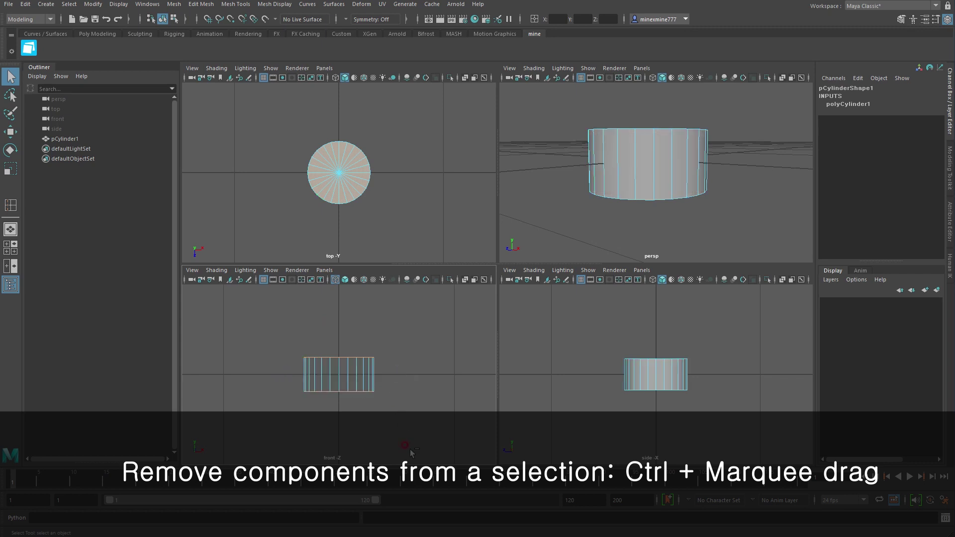
alt+drag(660, 160, 653, 232)
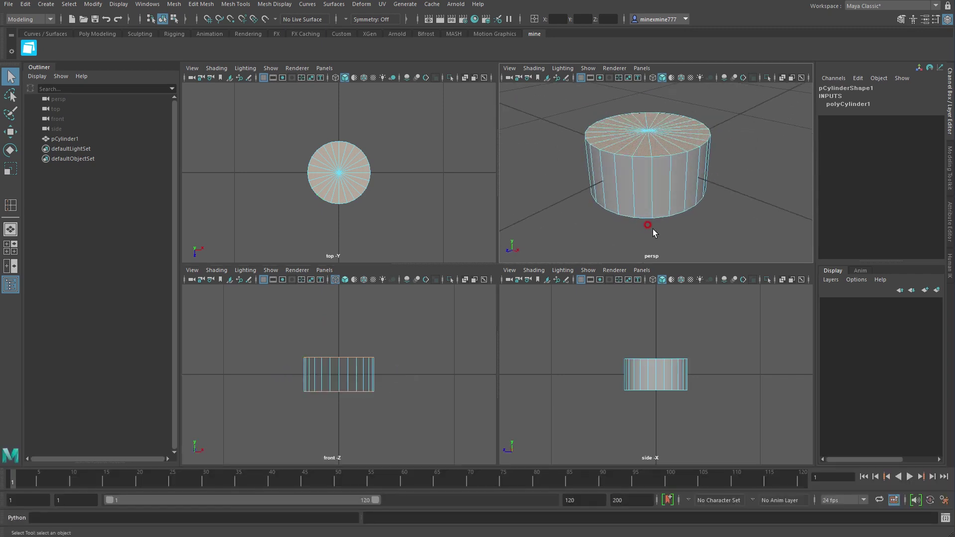
key(Delete)
key(space)
mouse_move(653, 229)
alt+mouse_down()
mouse_move(597, 313)
mouse_move(600, 258)
alt+mouse_up()
mouse_move(599, 258)
alt+right_down()
mouse_move(566, 277)
mouse_move(501, 260)
alt+right_up()
alt+drag(501, 261, 457, 242)
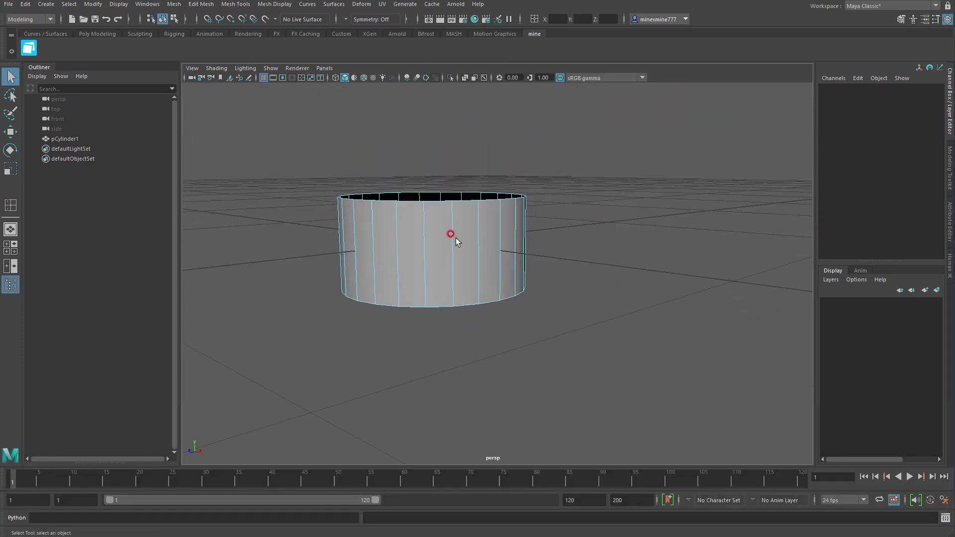
- Insert two edge loops near the cylinder's base
click(235, 4)
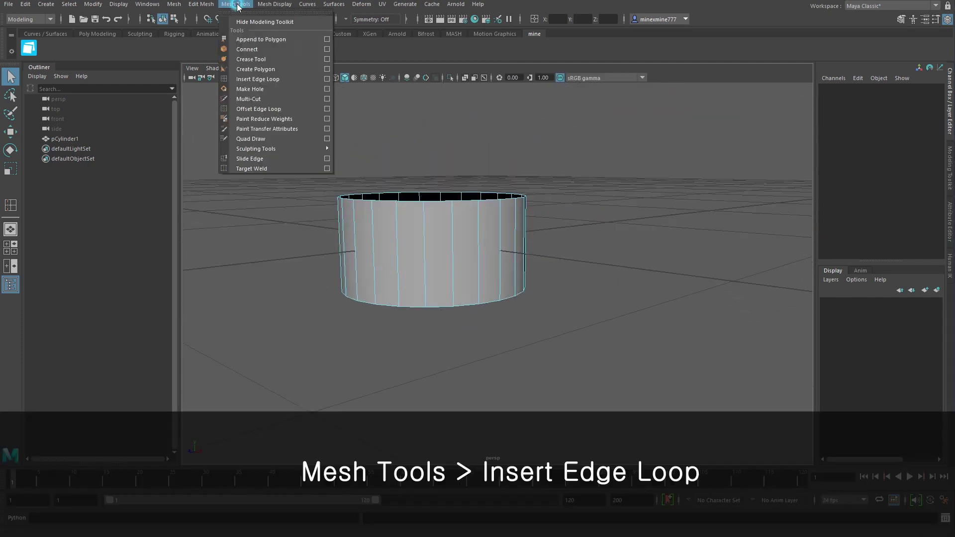
click(285, 78)
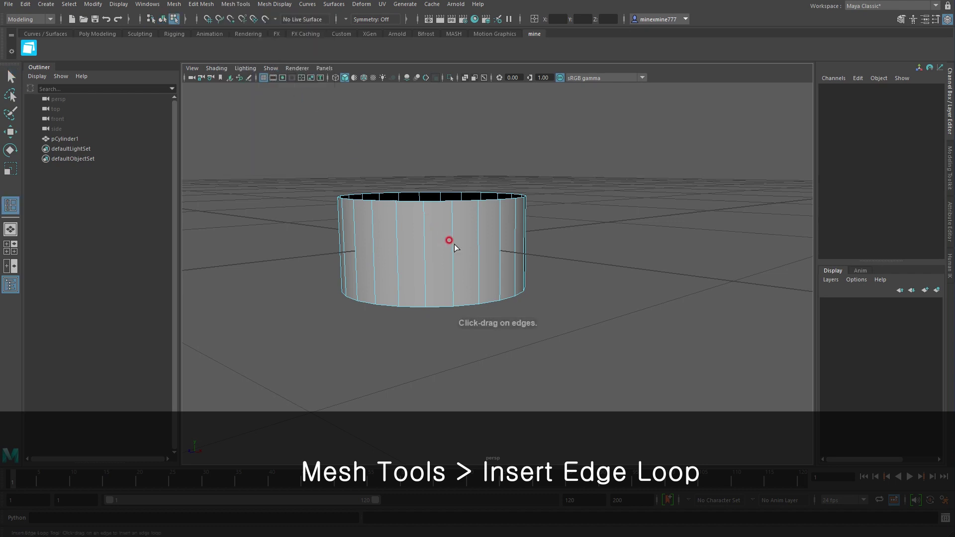
drag(454, 244, 457, 293)
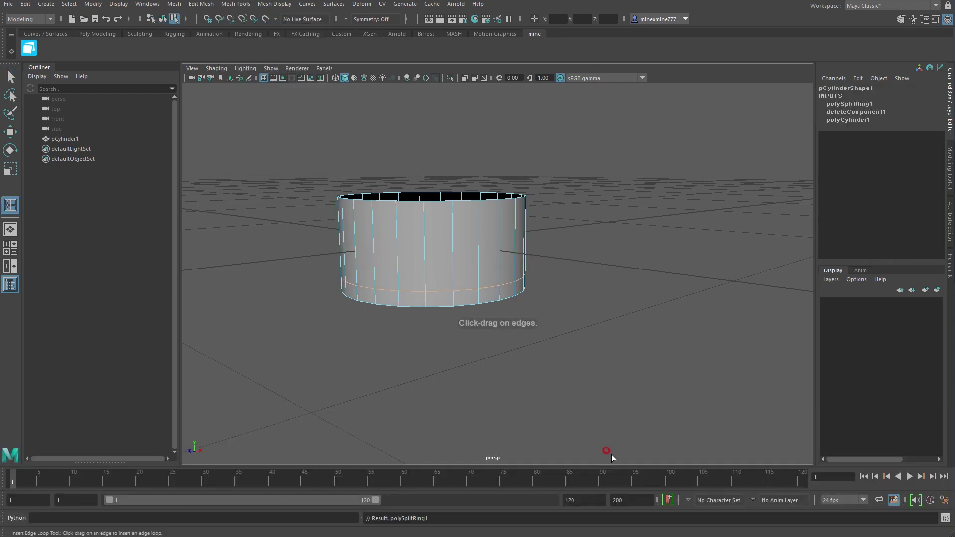
drag(452, 259, 452, 275)
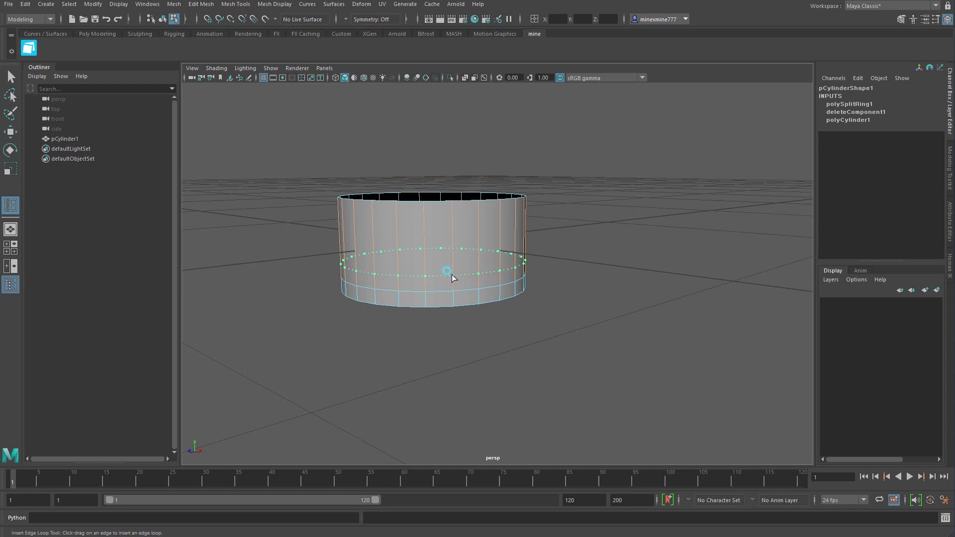
key(w)
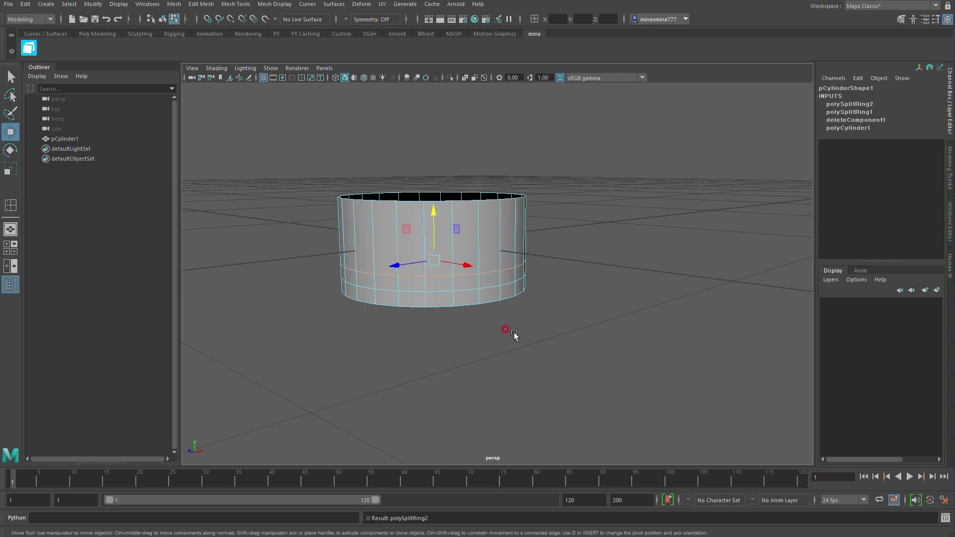
scroll(473, 328, up, 1)
key(q)
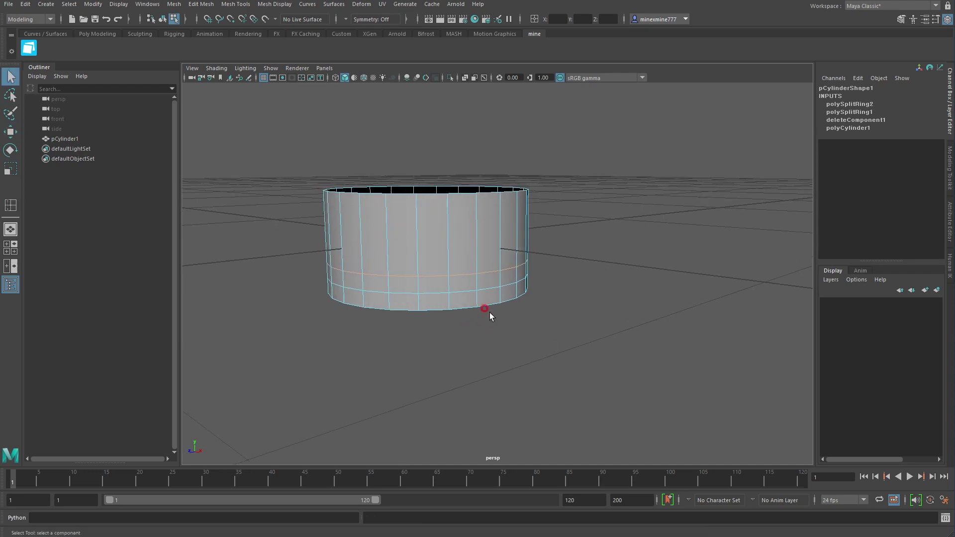
- Extrude the face ring between the loops outward to about Local Translate Z 0.37
right_click(457, 226)
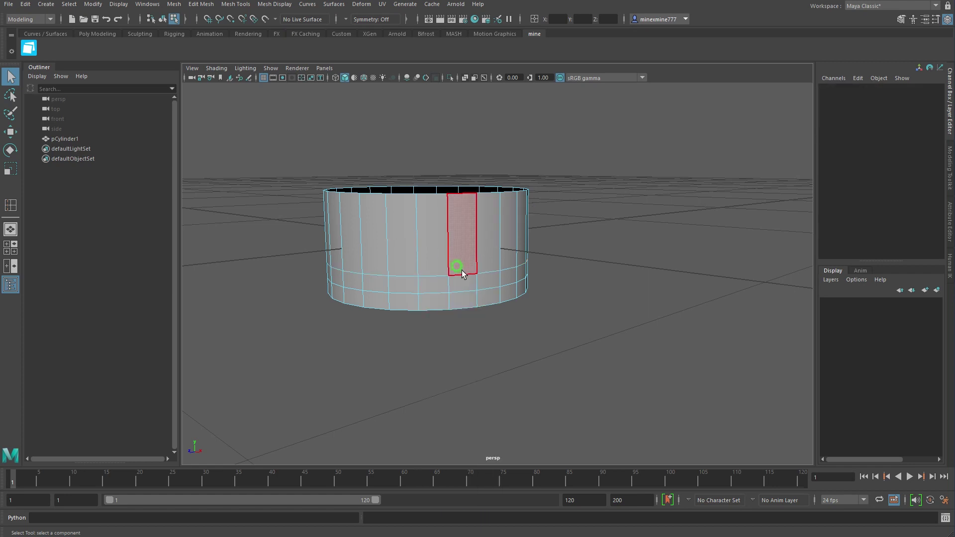
click(435, 283)
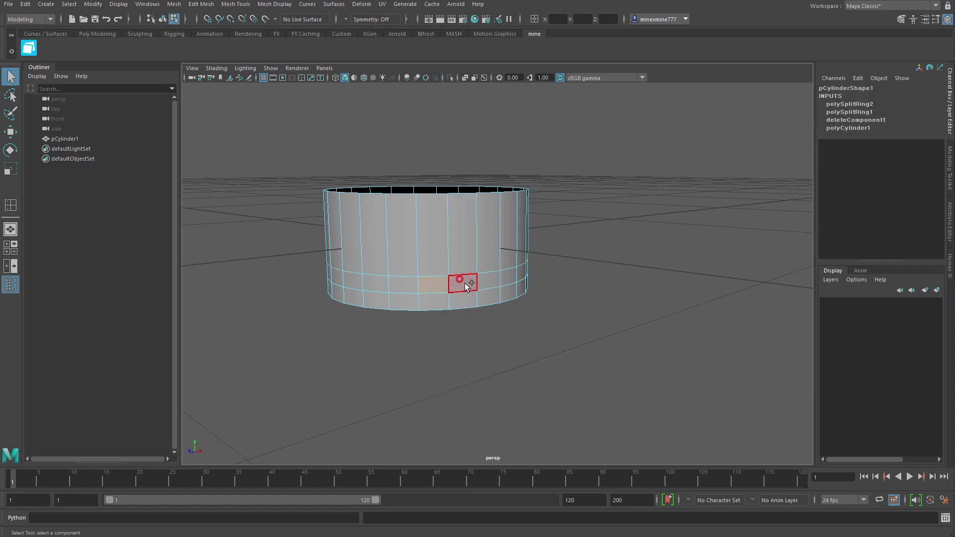
shift+double_click(464, 282)
mouse_move(387, 288)
alt+mouse_down()
mouse_move(619, 308)
mouse_move(592, 250)
mouse_move(579, 321)
mouse_move(636, 316)
mouse_move(623, 322)
alt+mouse_up()
key(ctrl+e)
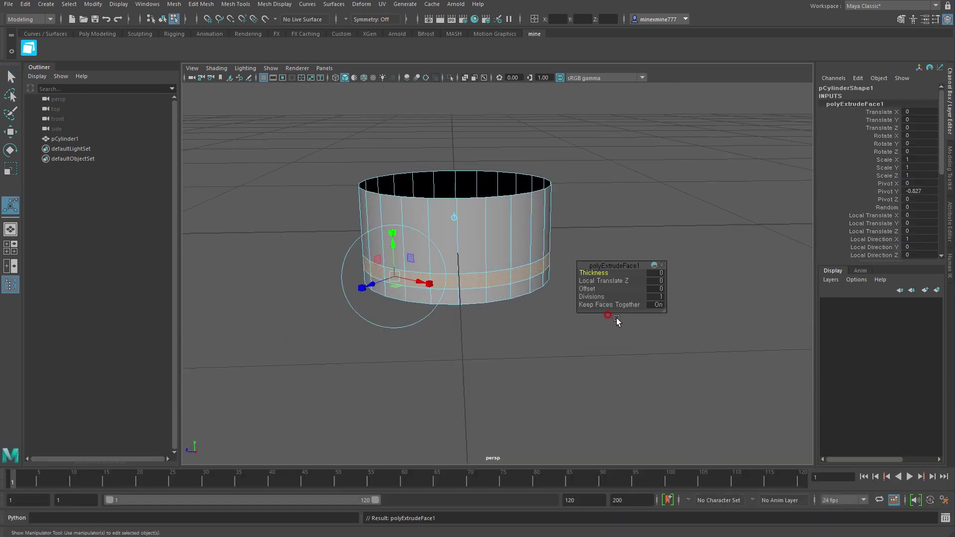
drag(373, 284, 367, 288)
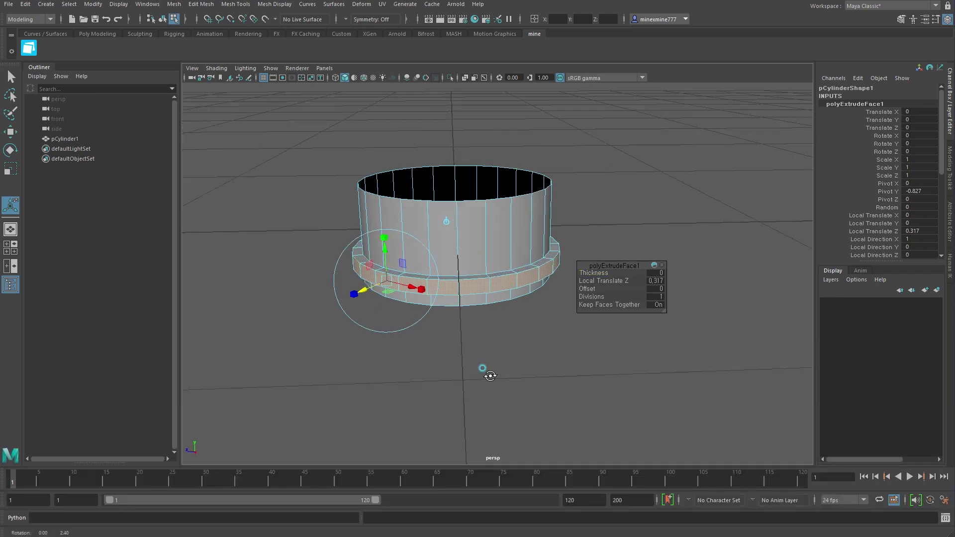
alt+drag(486, 367, 464, 361)
drag(346, 277, 342, 275)
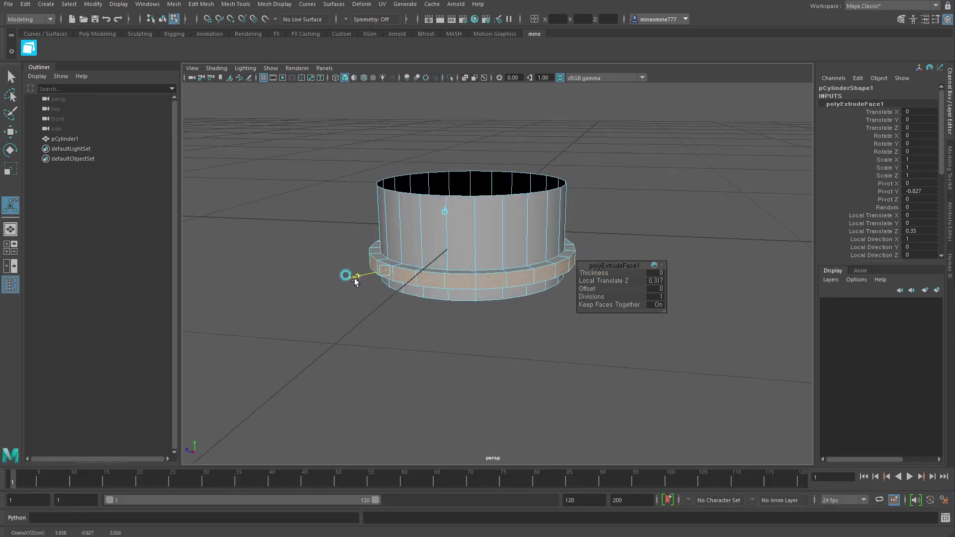
mouse_move(421, 347)
alt+mouse_down()
mouse_move(442, 335)
mouse_move(439, 352)
mouse_move(452, 358)
alt+mouse_up()
- Select the bottom rim edges and extrude them outward into a new ring
key(w)
right_click(484, 292)
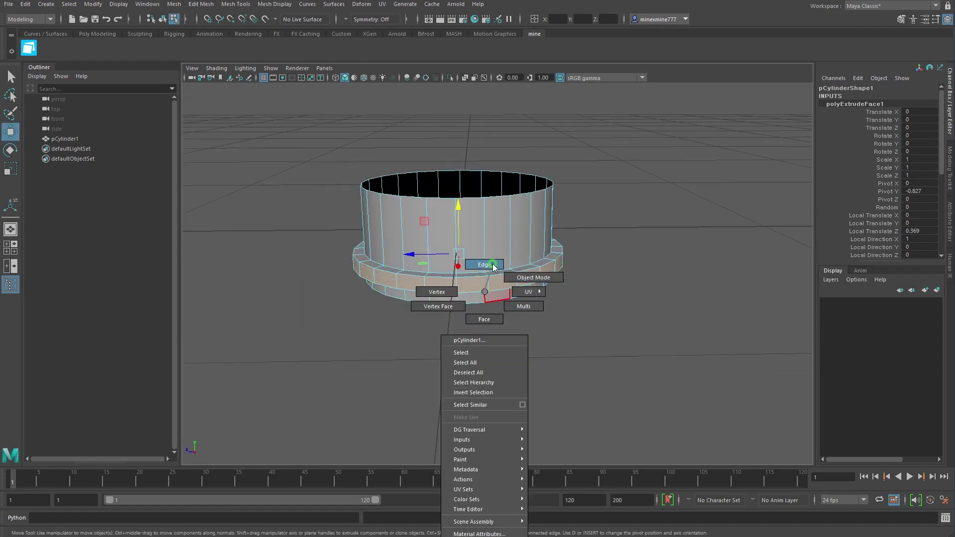
click(494, 259)
click(498, 302)
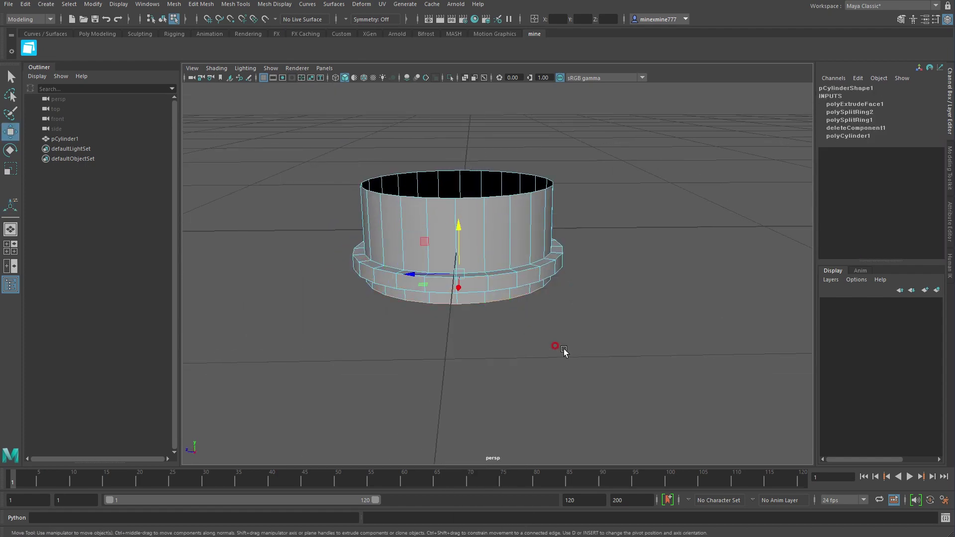
mouse_move(565, 348)
alt+mouse_down()
mouse_move(565, 389)
mouse_move(562, 324)
mouse_move(559, 357)
mouse_move(533, 338)
alt+mouse_up()
key(ctrl+e)
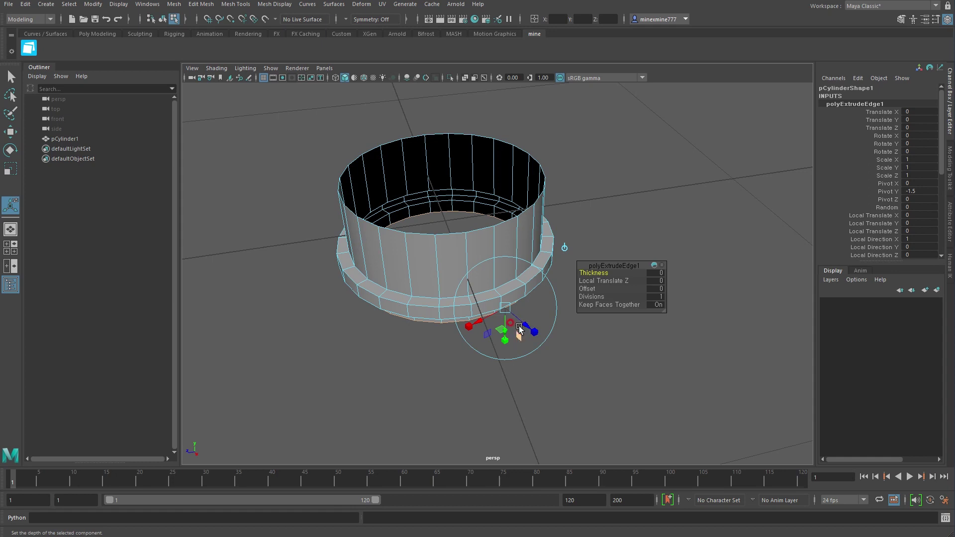
click(527, 325)
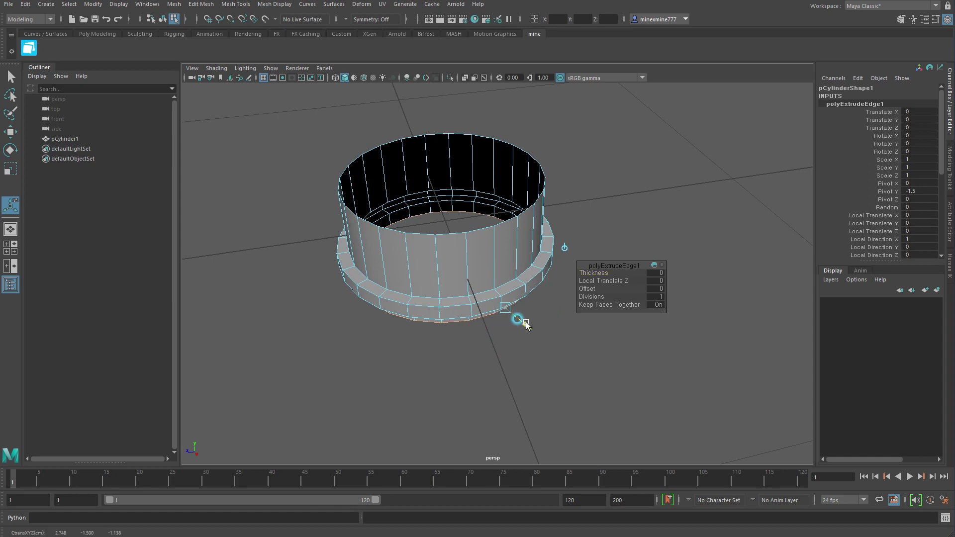
drag(526, 324, 532, 333)
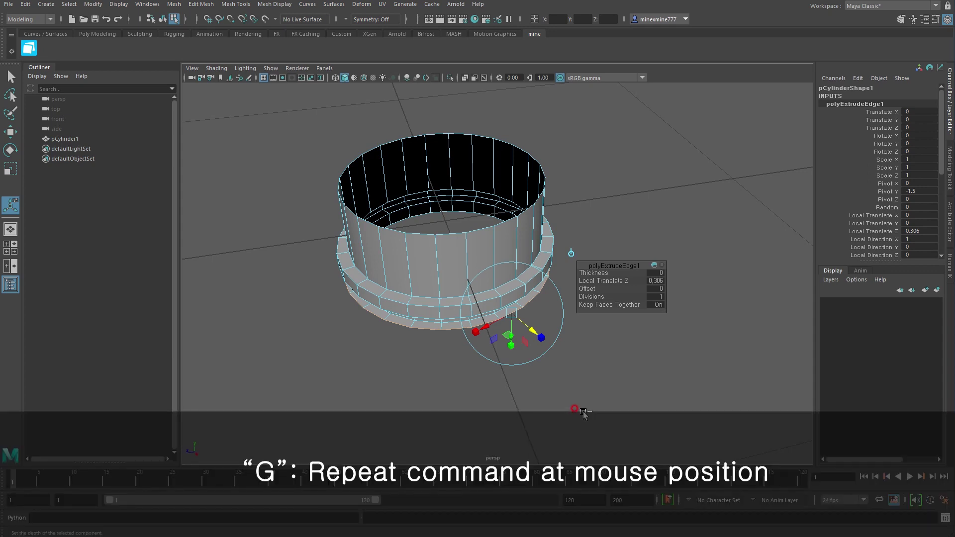
- Extrude the rim again and push it out into a wide flange (Local Translate Y 7.736)
key(g)
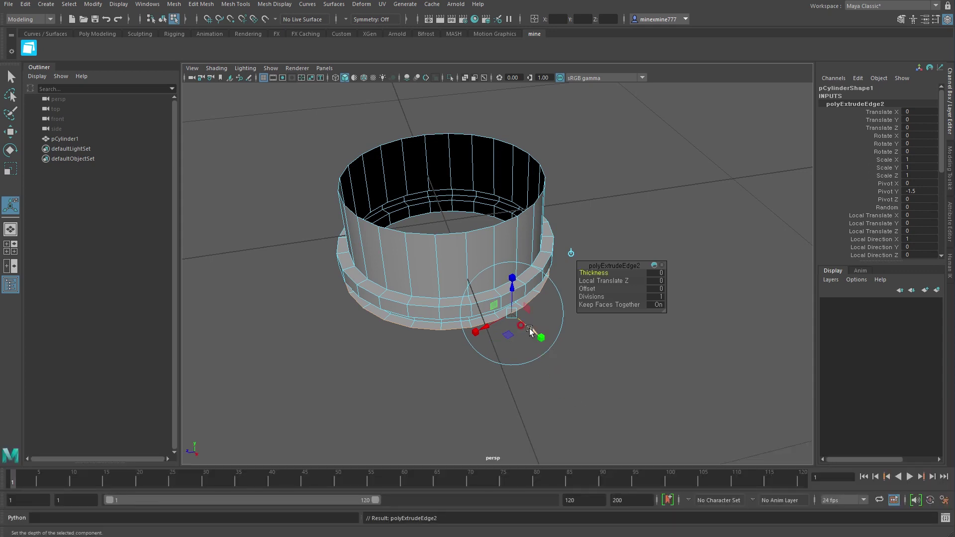
drag(530, 329, 737, 296)
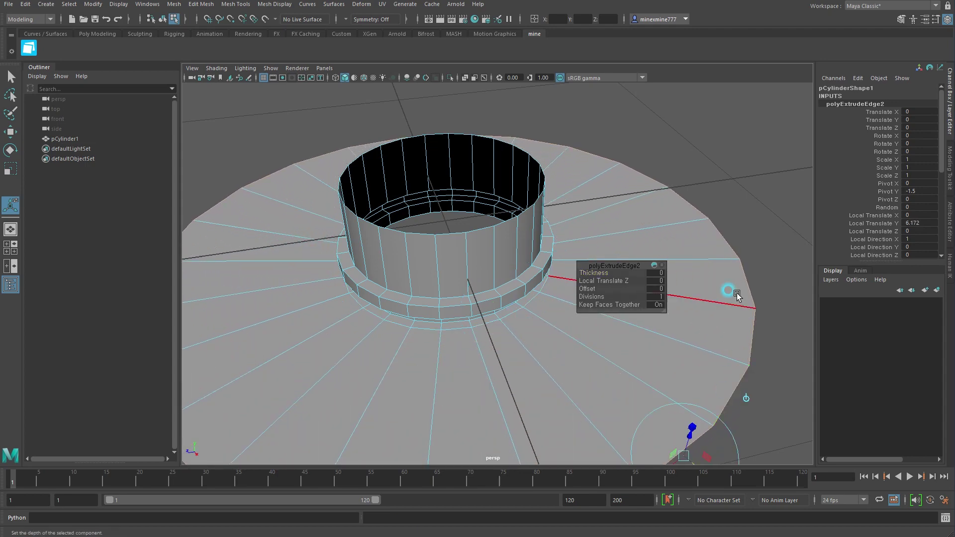
scroll(747, 219, down, 2)
scroll(496, 181, down, 5)
key(space)
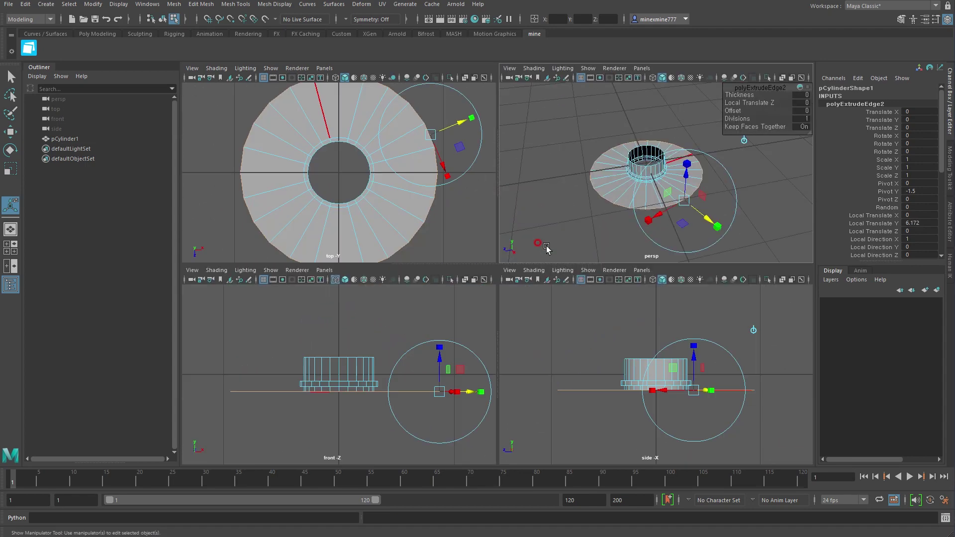
scroll(309, 209, down, 3)
alt+middle_drag(319, 199, 240, 220)
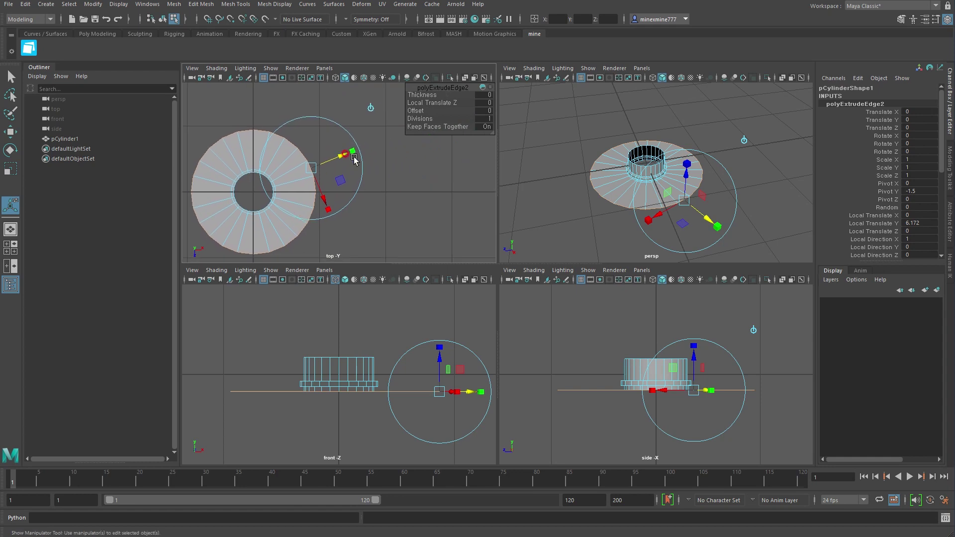
- Widen the flange further and slope it downward to Local Translate Z -4.12
drag(354, 158, 347, 153)
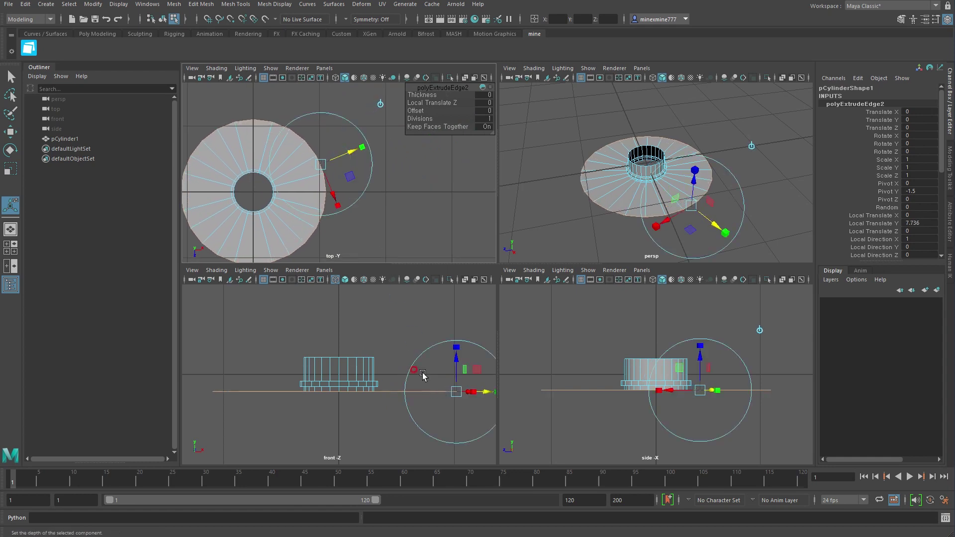
scroll(271, 390, down, 2)
scroll(368, 388, down, 2)
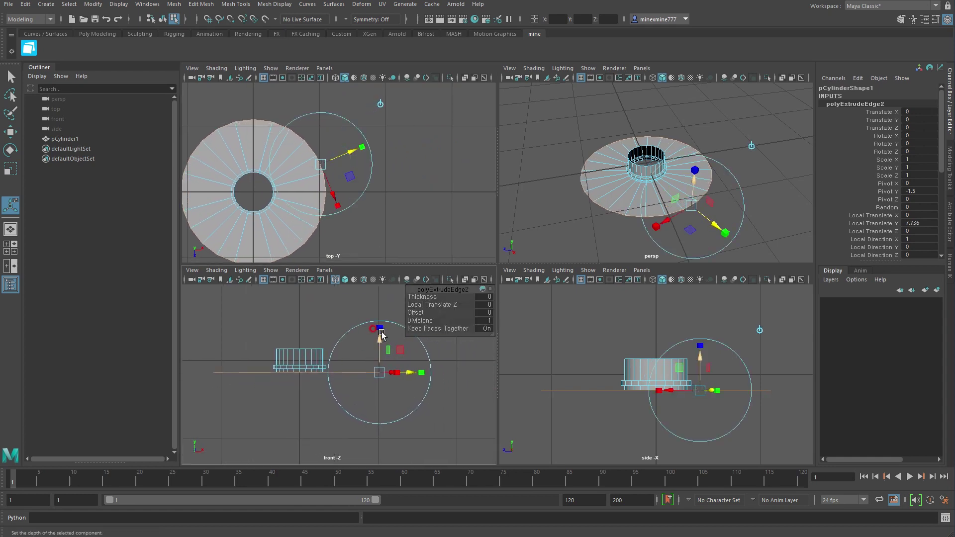
mouse_move(382, 335)
mouse_down()
mouse_move(380, 379)
mouse_move(379, 368)
mouse_up()
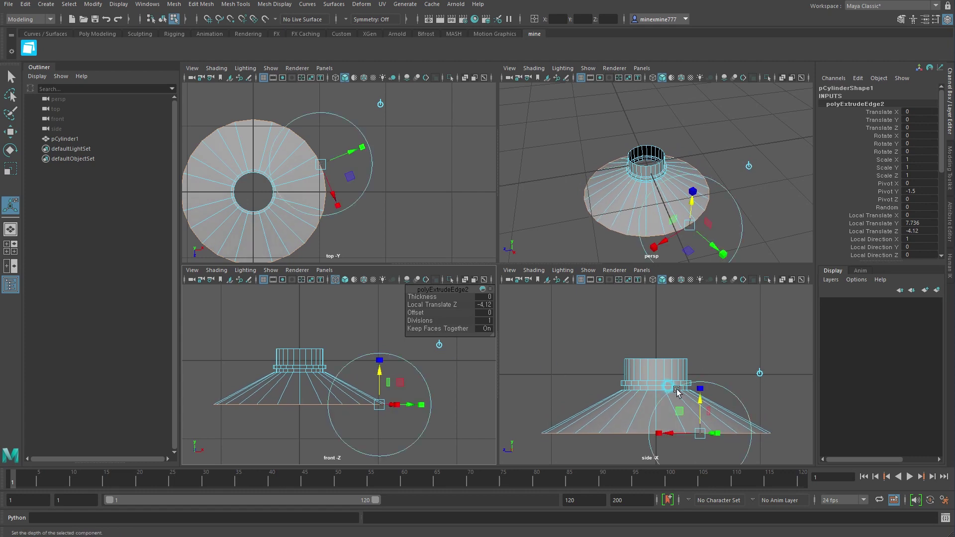
scroll(677, 392, down, 2)
- Scale the skirt's outer rim along Z into an oval
key(w)
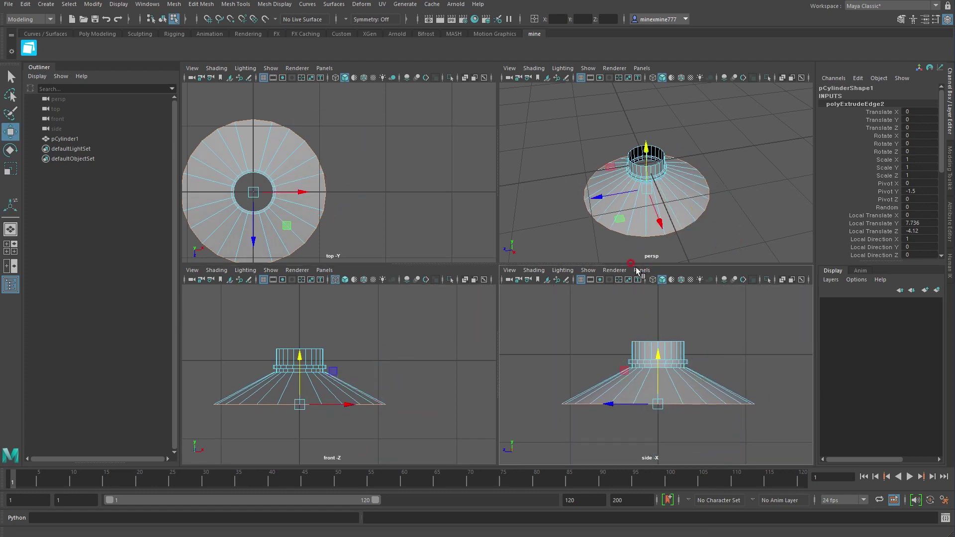
alt+middle_drag(351, 198, 428, 181)
click(401, 205)
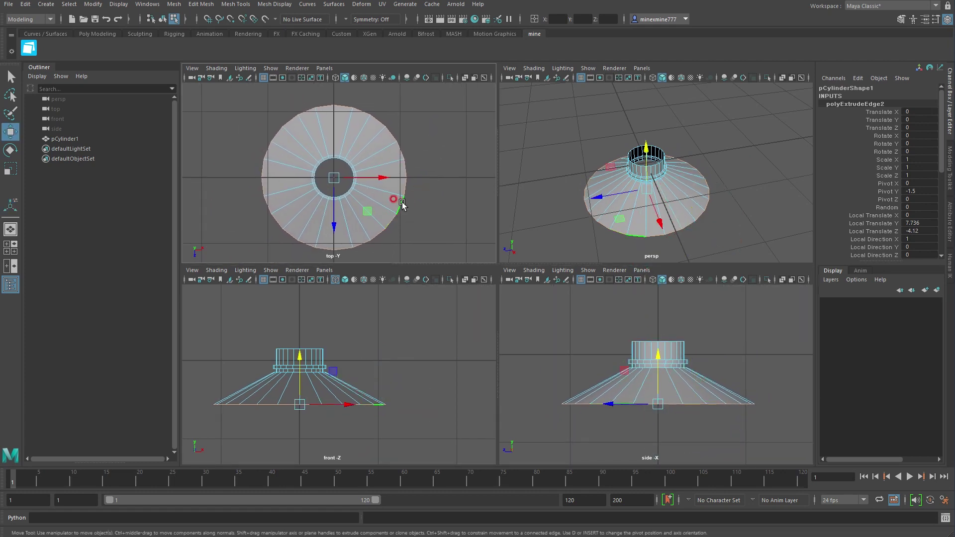
key(r)
drag(333, 225, 338, 204)
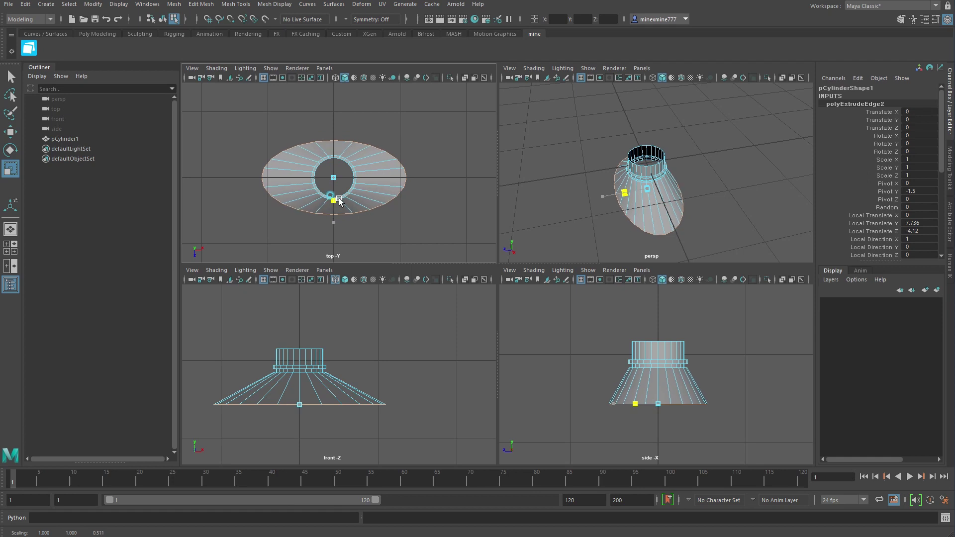
- Soft-select the oval's right-side vertices and bulge them outward along X
right_click(399, 158)
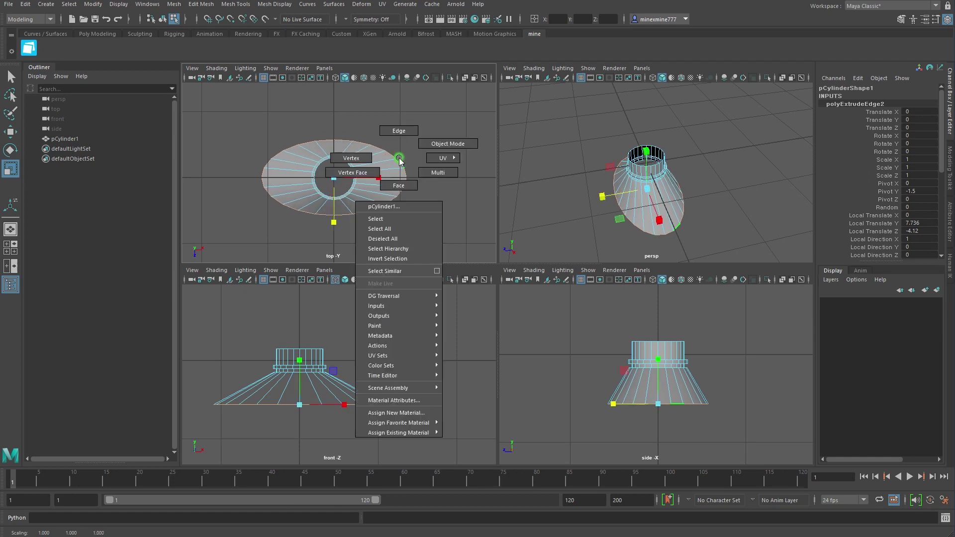
click(365, 158)
drag(432, 225, 397, 151)
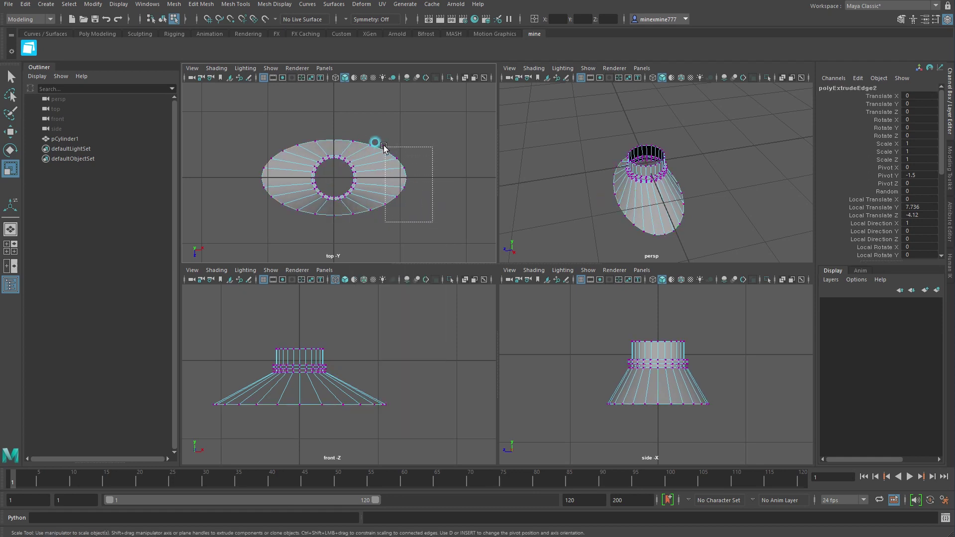
scroll(418, 199, up, 2)
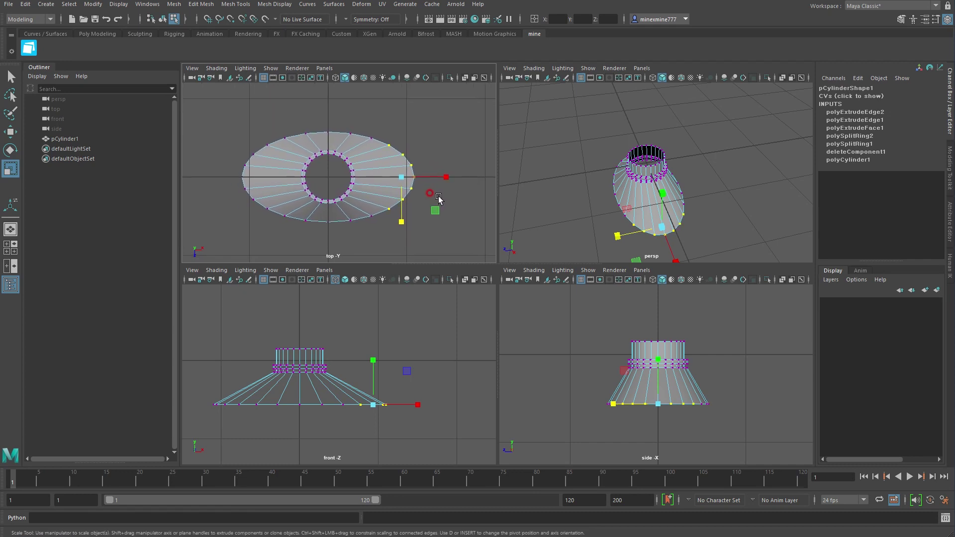
key(b)
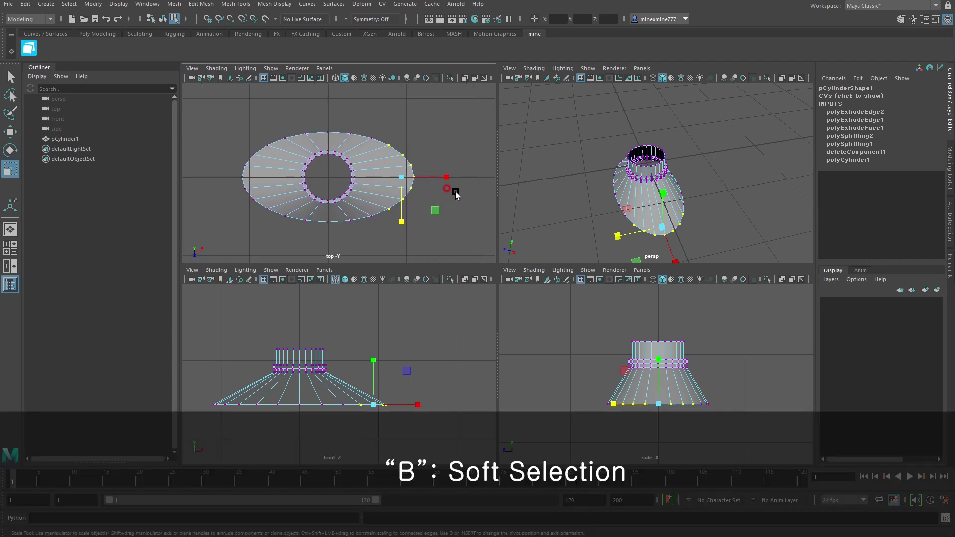
drag(446, 177, 427, 180)
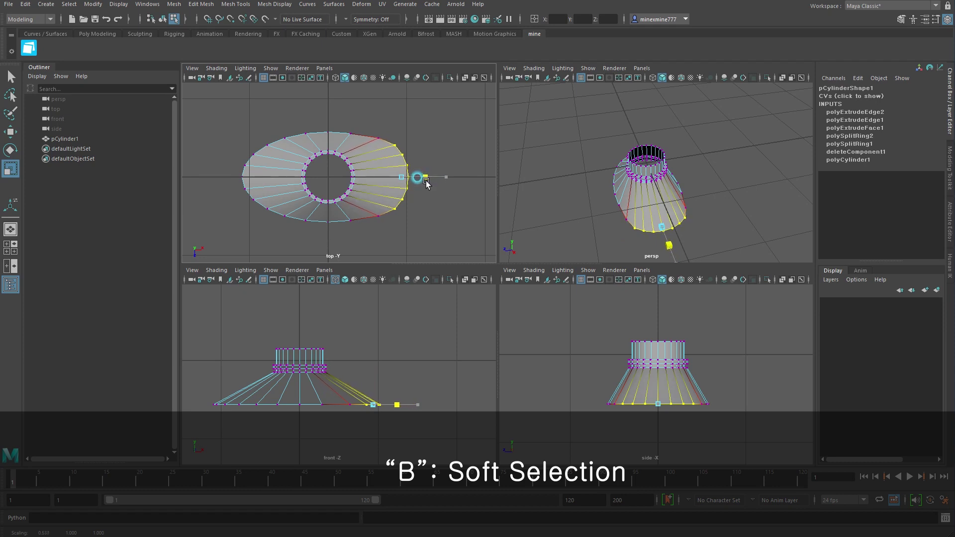
key(w)
drag(432, 178, 448, 180)
key(b)
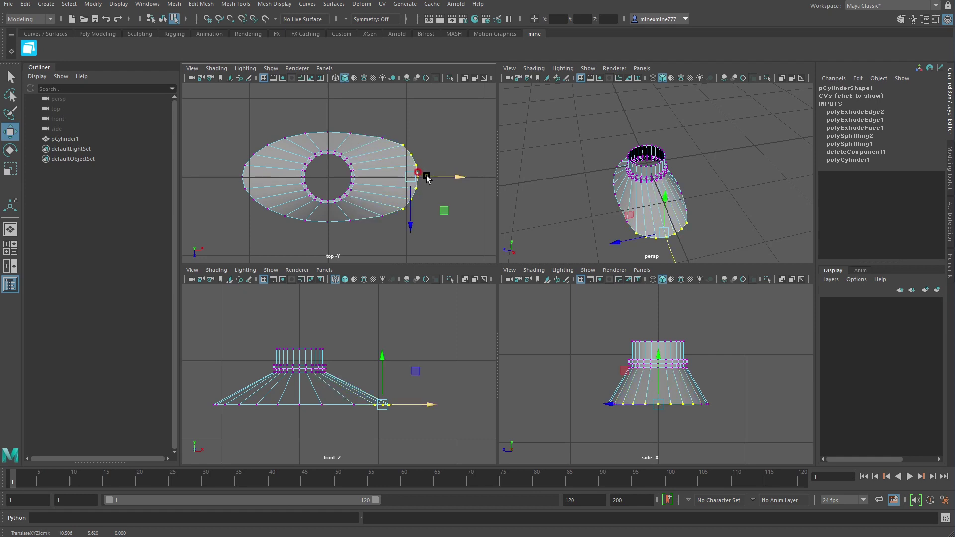
right_drag(426, 166, 439, 143)
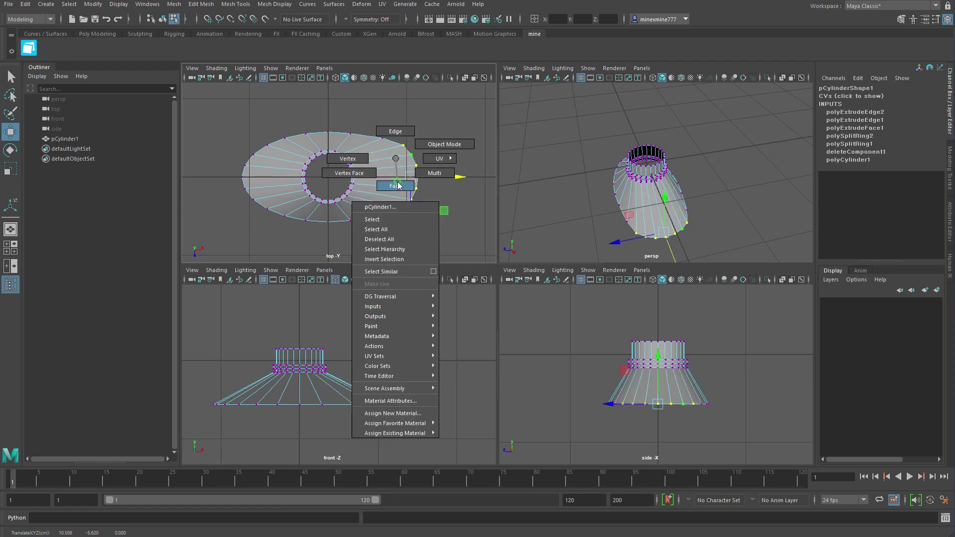
- Remove the faces of one half of the flared mesh and return to Object Mode
drag(219, 106, 325, 249)
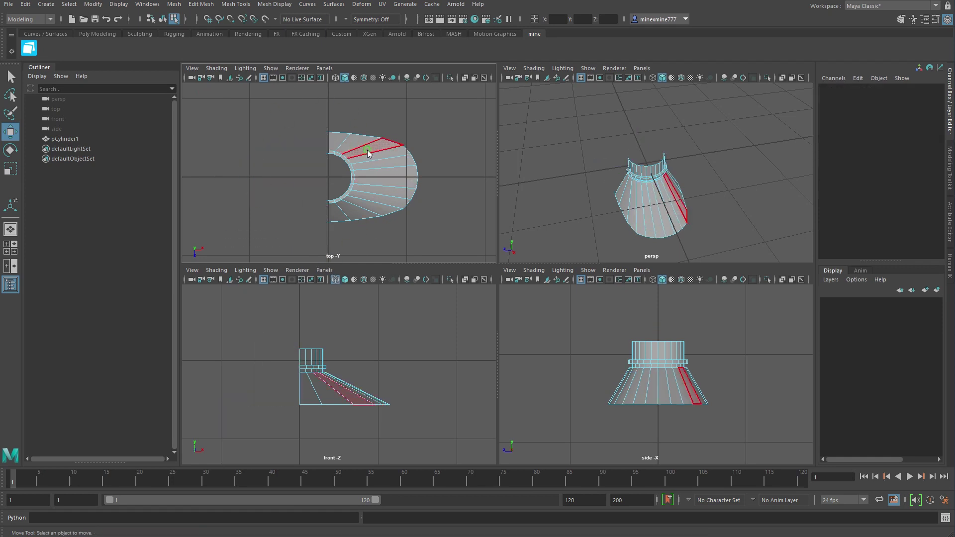
right_drag(368, 150, 392, 139)
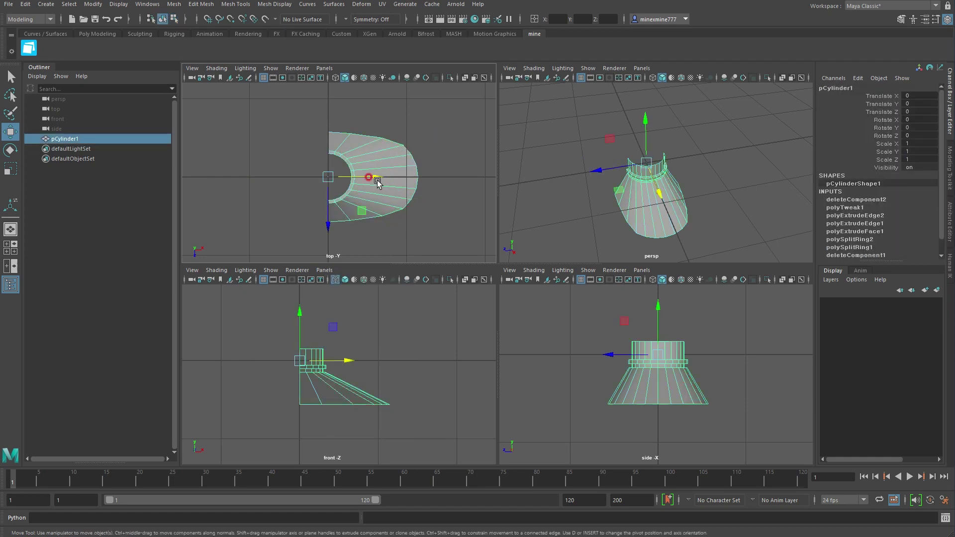
alt+drag(722, 174, 672, 179)
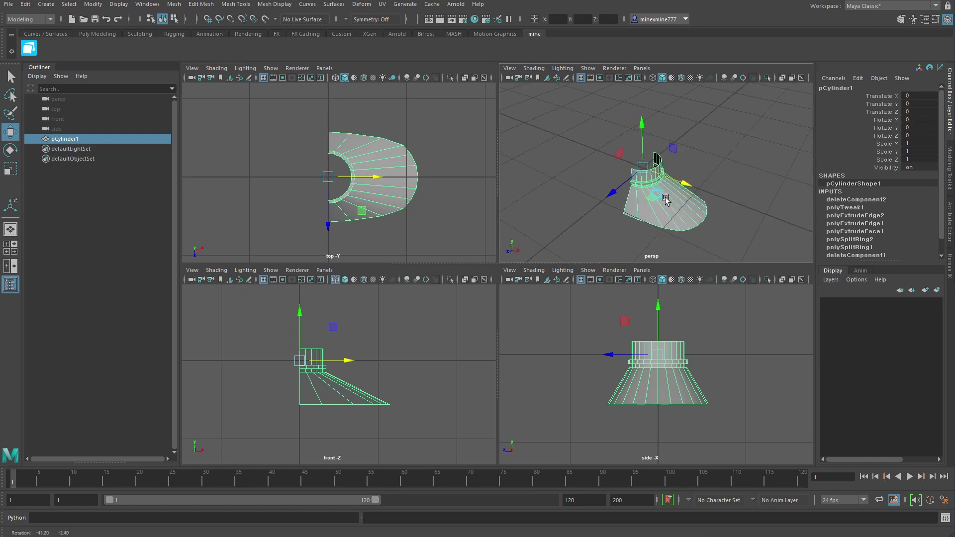
click(174, 4)
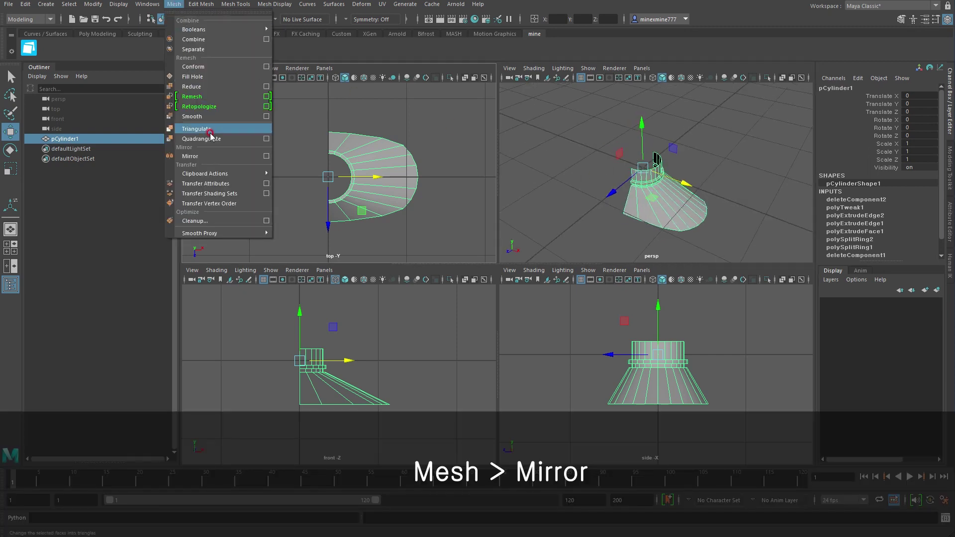
- Mirror the half mesh across X with reset settings and a custom 0.0010 merge threshold
click(267, 156)
drag(587, 225, 610, 137)
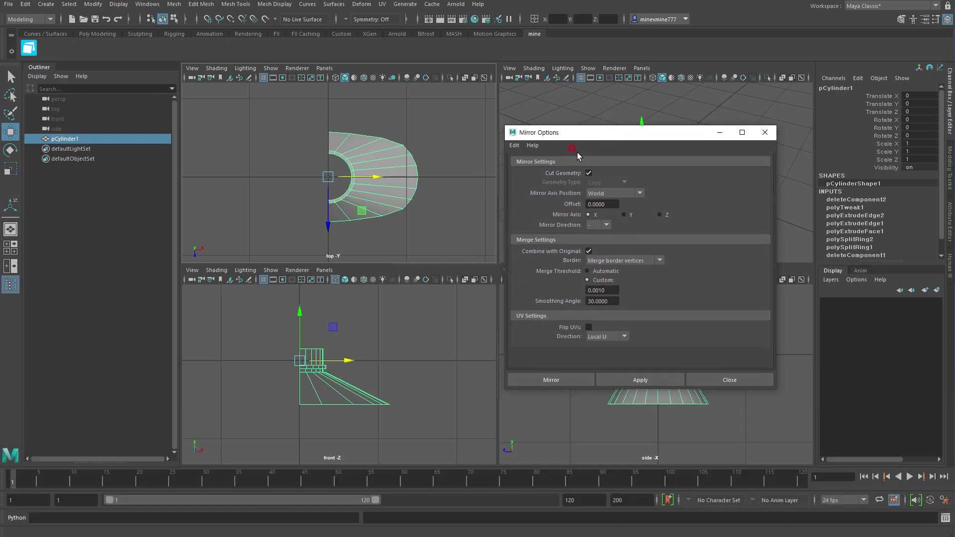
click(514, 145)
click(542, 166)
click(640, 379)
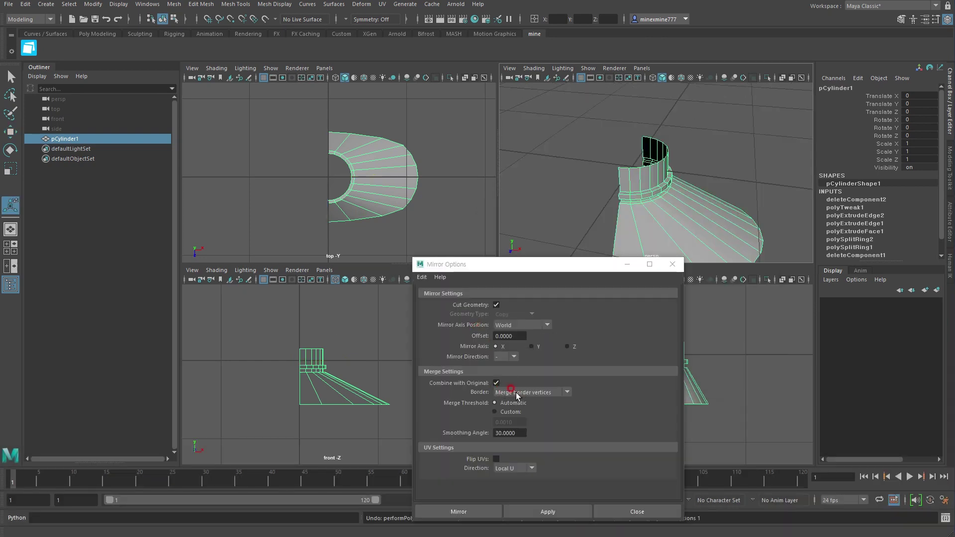
click(496, 384)
click(492, 412)
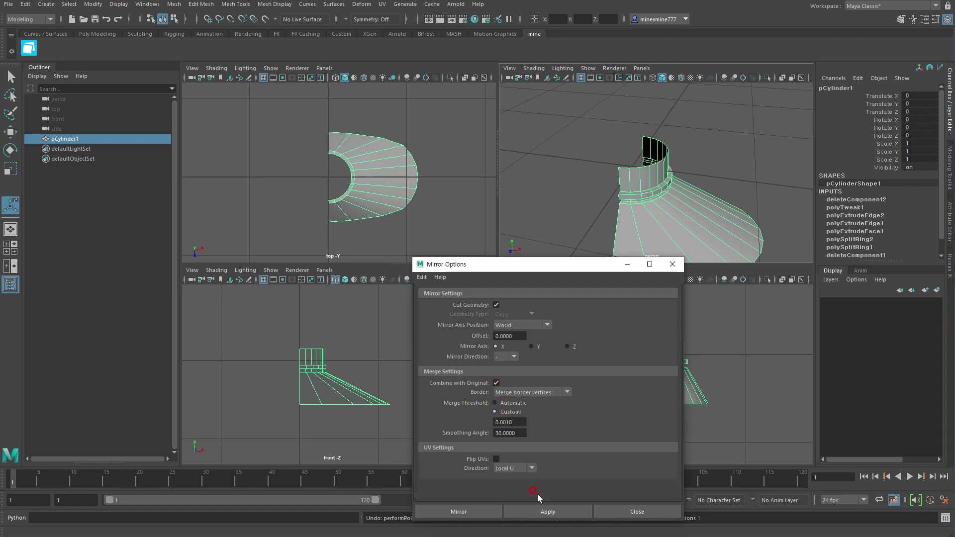
click(548, 518)
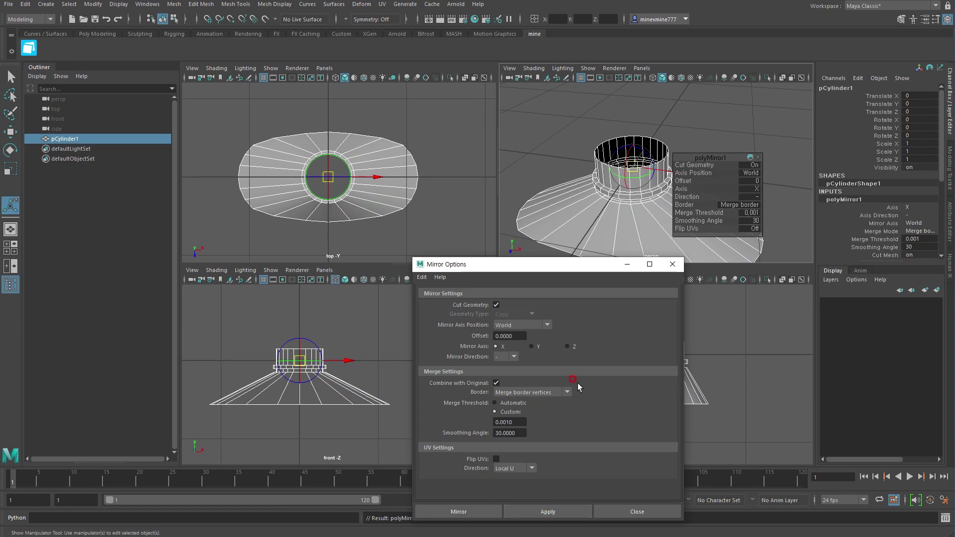
click(633, 511)
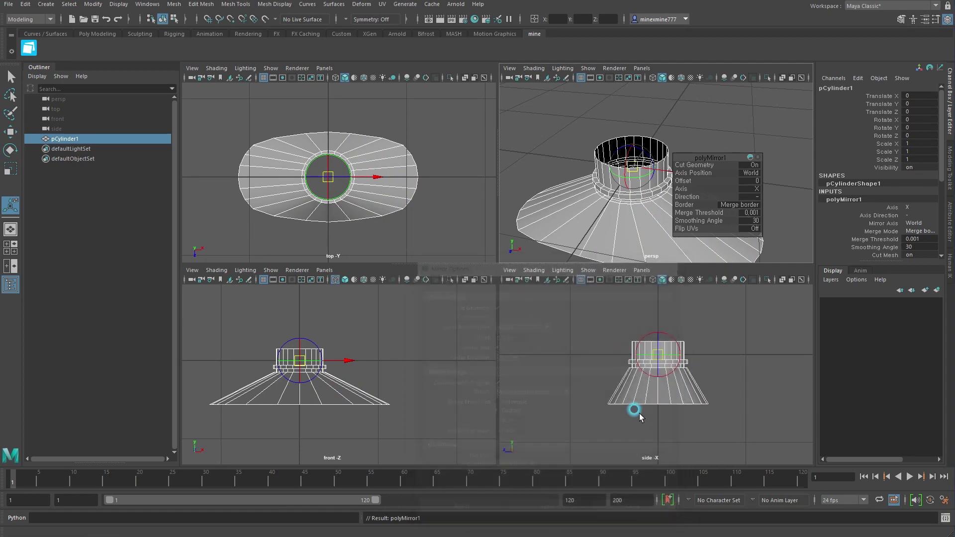
- Orbit around the full mirrored mesh and reselect it
mouse_move(617, 234)
alt+mouse_down()
mouse_move(580, 228)
mouse_move(573, 237)
alt+mouse_up()
alt+right_drag(573, 237, 563, 196)
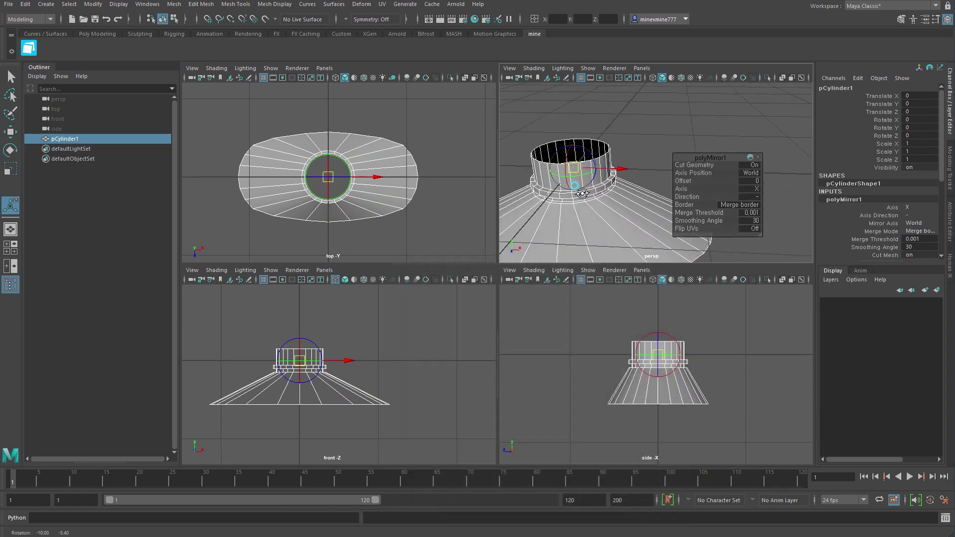
alt+drag(564, 196, 589, 239)
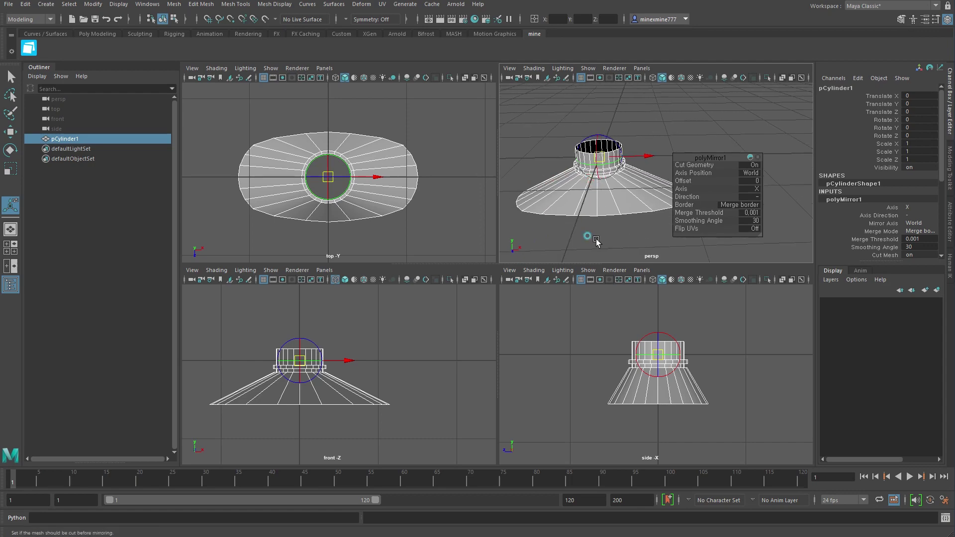
click(595, 242)
click(607, 204)
- Raise the mirrored bottle above the grid to Translate Y 43.527 and frame it
key(space)
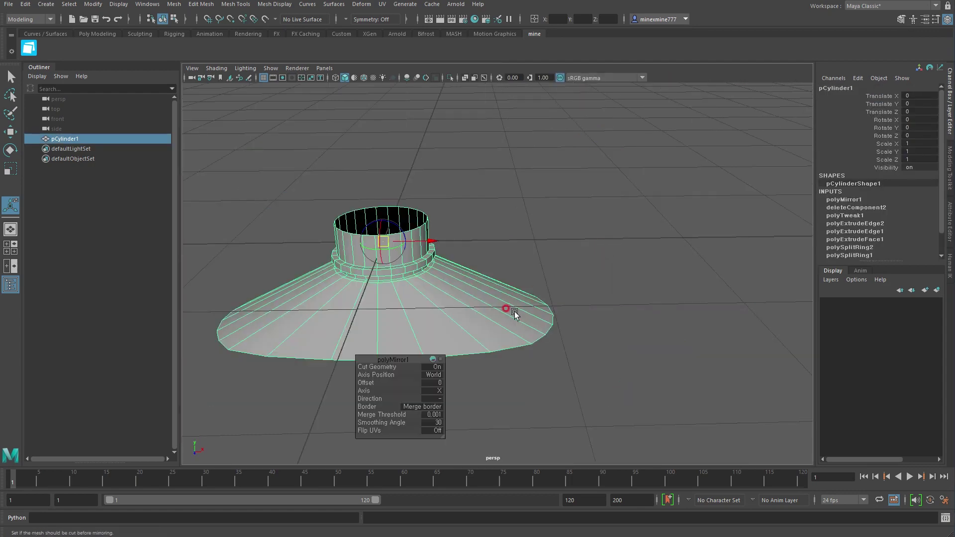
mouse_move(508, 314)
alt+mouse_down()
mouse_move(521, 167)
mouse_move(490, 143)
mouse_move(489, 207)
alt+mouse_up()
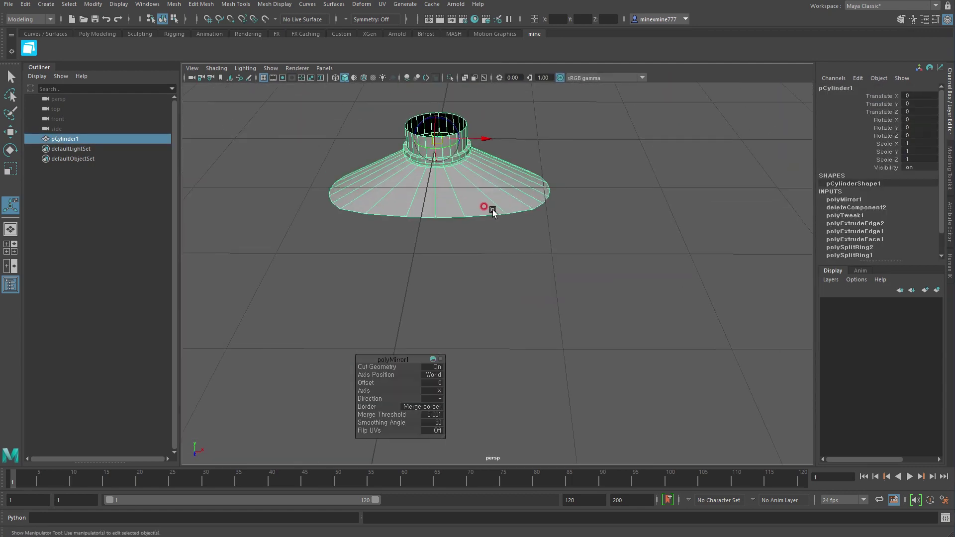
key(w)
alt+right_drag(544, 213, 476, 205)
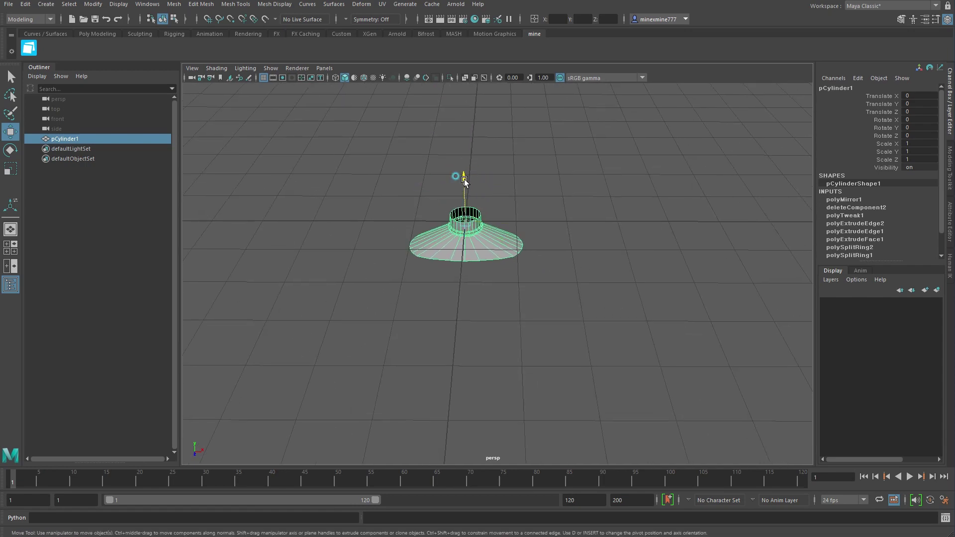
drag(461, 180, 459, 74)
alt+right_drag(459, 74, 501, 245)
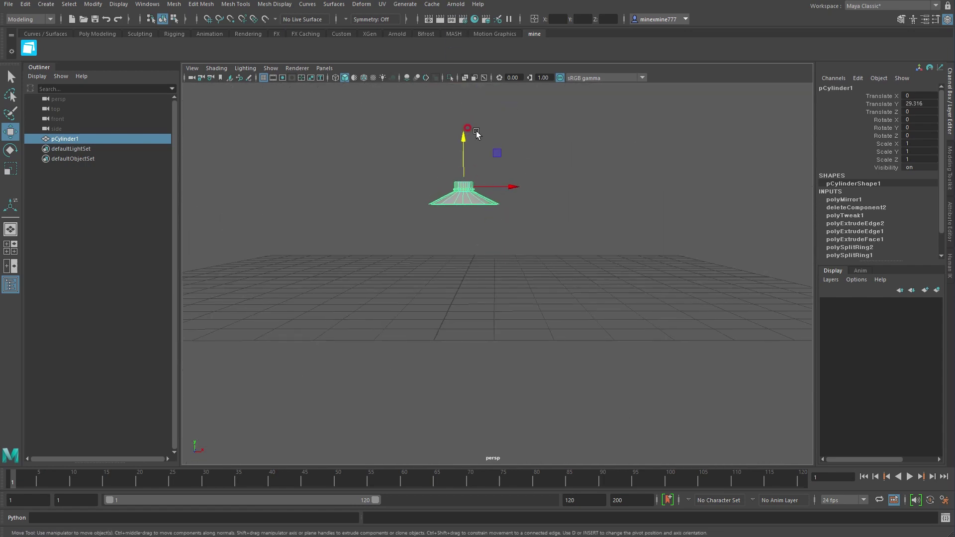
drag(464, 129, 464, 96)
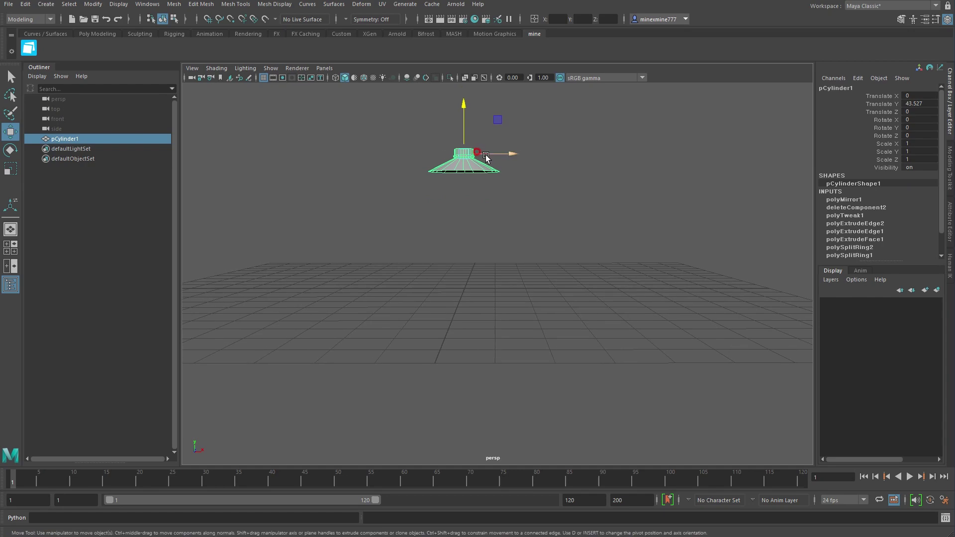
key(f)
scroll(513, 280, down, 3)
scroll(531, 215, down, 2)
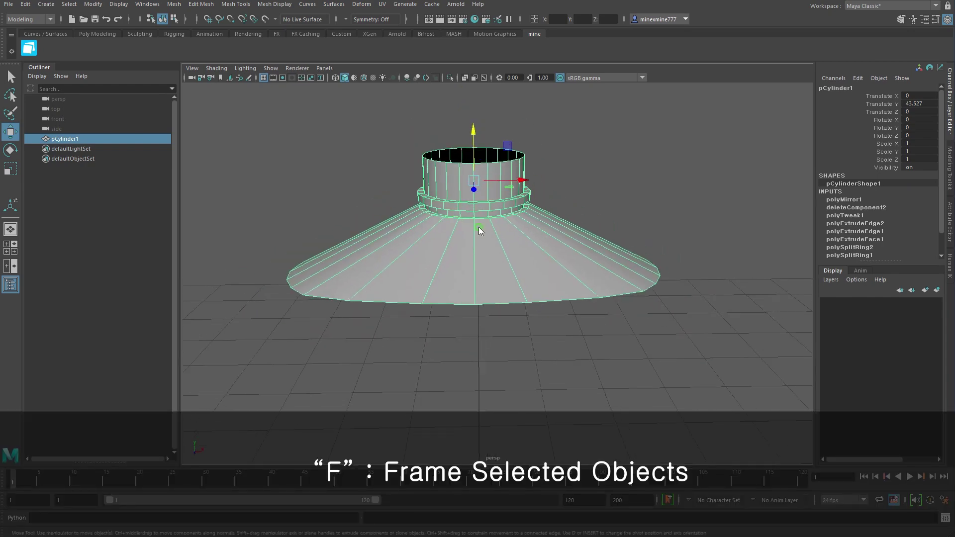
- Select the cone's bottom rim edges and frame them in the four-view layout
right_drag(479, 227, 487, 185)
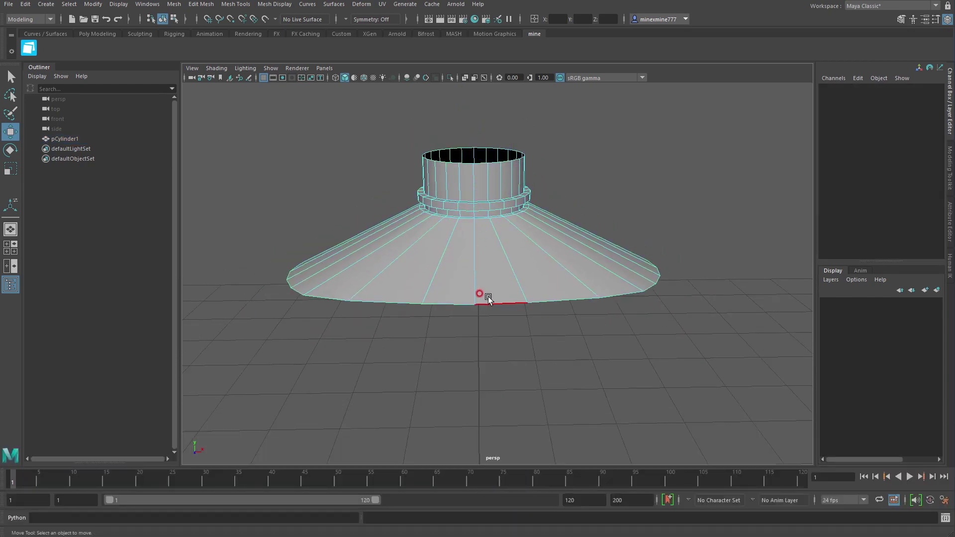
click(479, 294)
scroll(486, 320, down, 3)
mouse_move(487, 320)
alt+mouse_down()
mouse_move(474, 377)
mouse_move(499, 302)
alt+mouse_up()
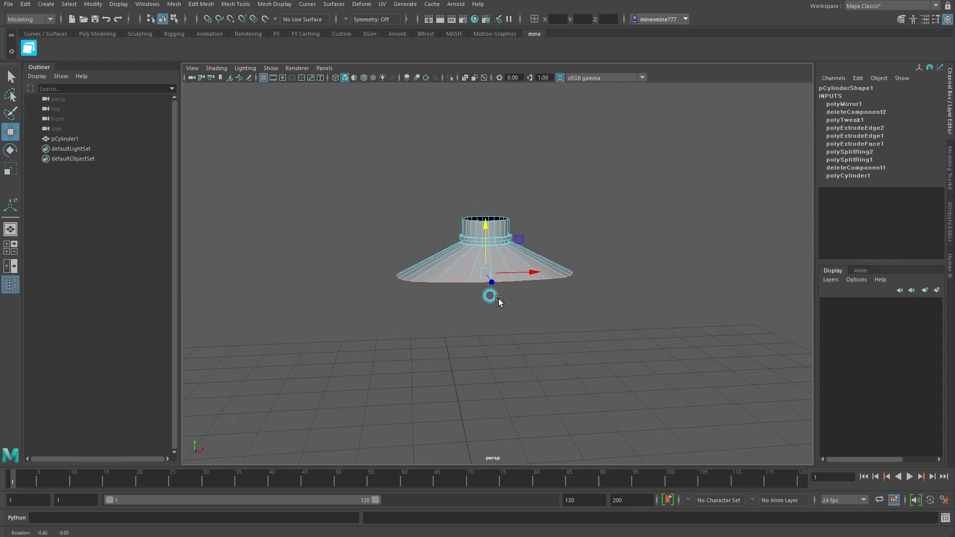
mouse_move(543, 319)
alt+right_down()
mouse_move(479, 334)
mouse_move(457, 249)
alt+right_up()
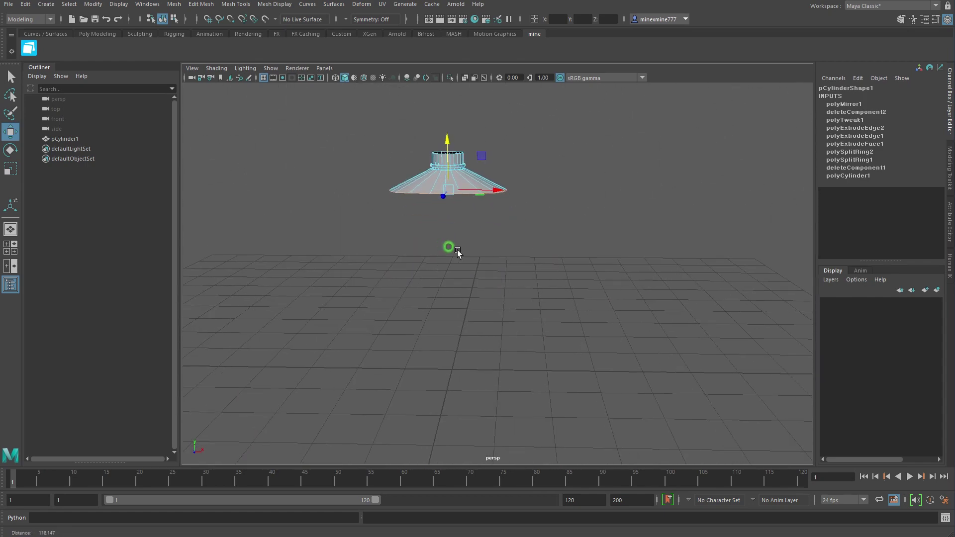
key(space)
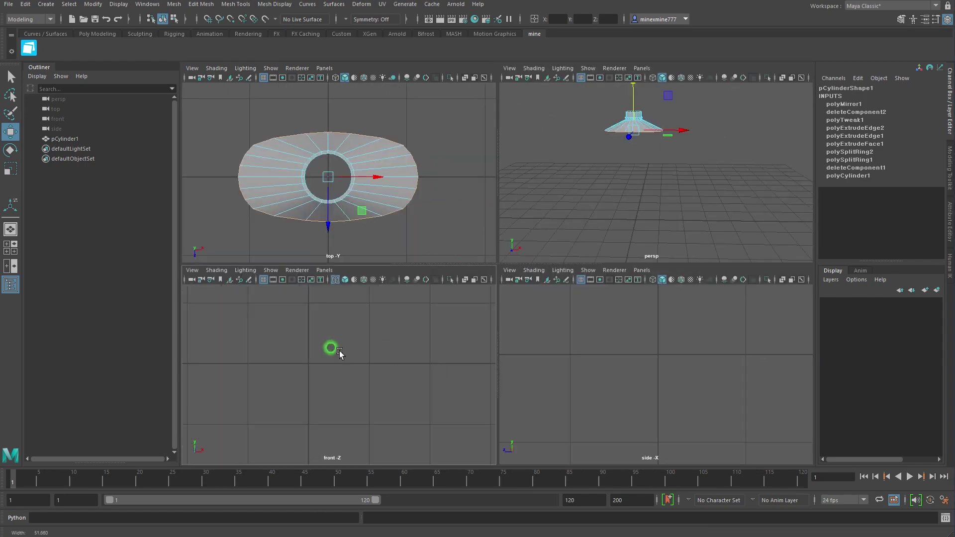
key(f)
key(f)
scroll(655, 398, down, 3)
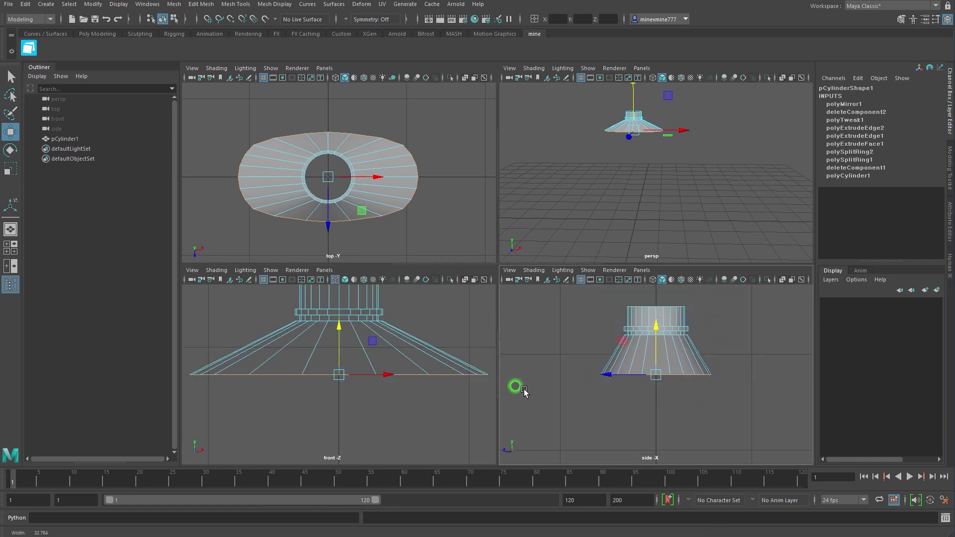
scroll(524, 391, down, 1)
scroll(330, 373, down, 2)
scroll(330, 373, down, 1)
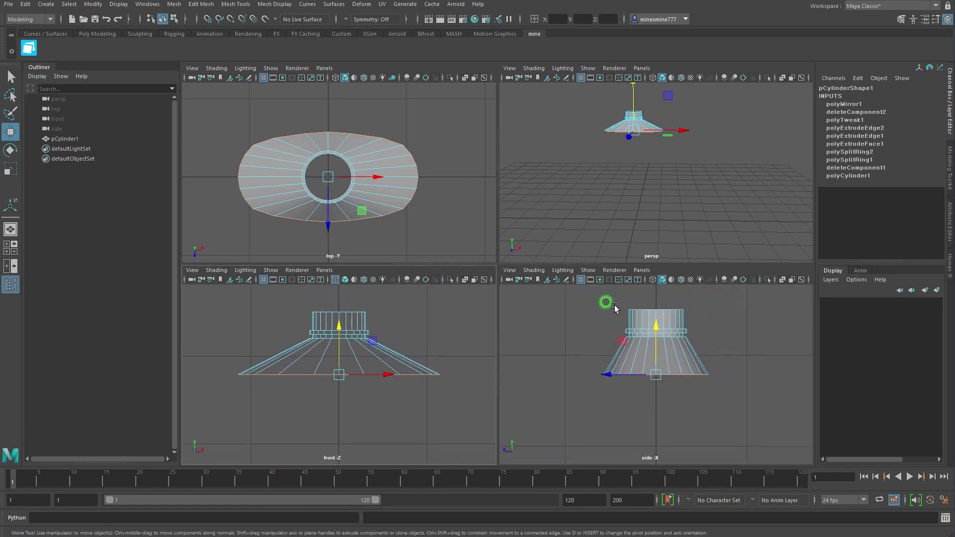
- With wireframe side and top views, extrude the bottom rim edges straight down along world axes
click(653, 280)
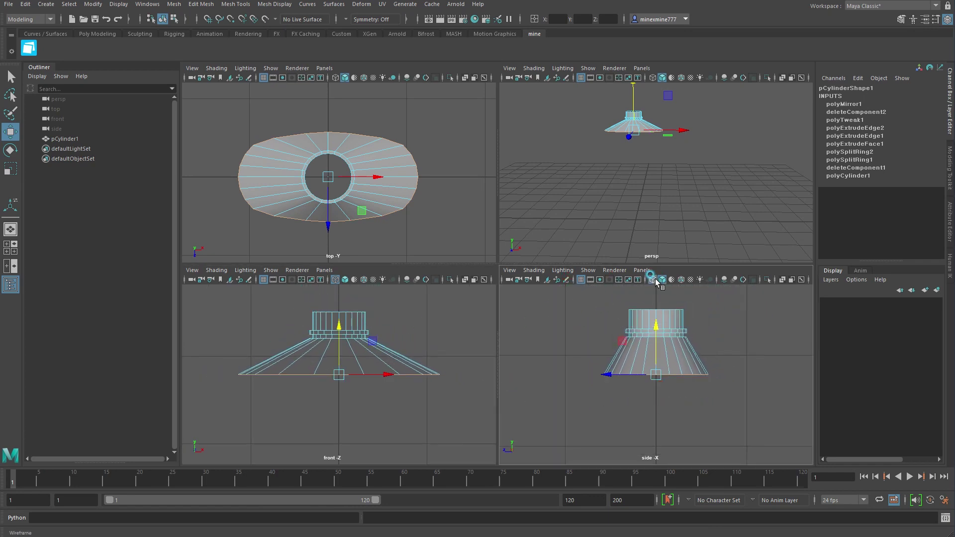
click(333, 77)
scroll(640, 174, up, 2)
key(ctrl+e)
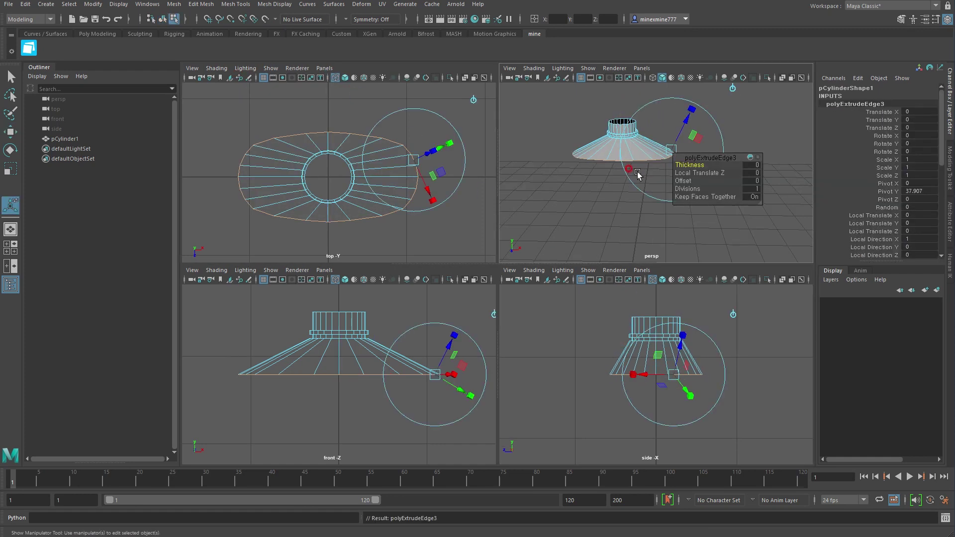
click(734, 89)
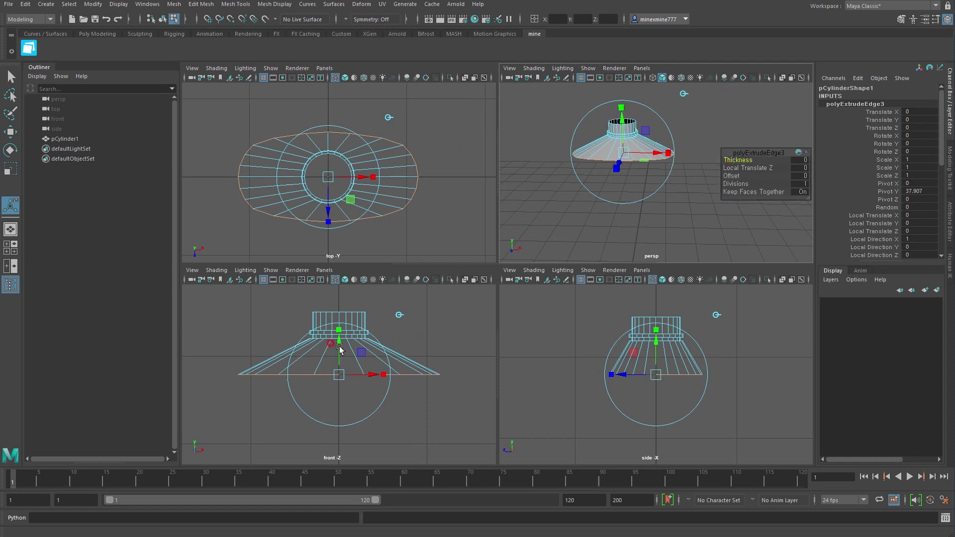
drag(341, 343, 331, 367)
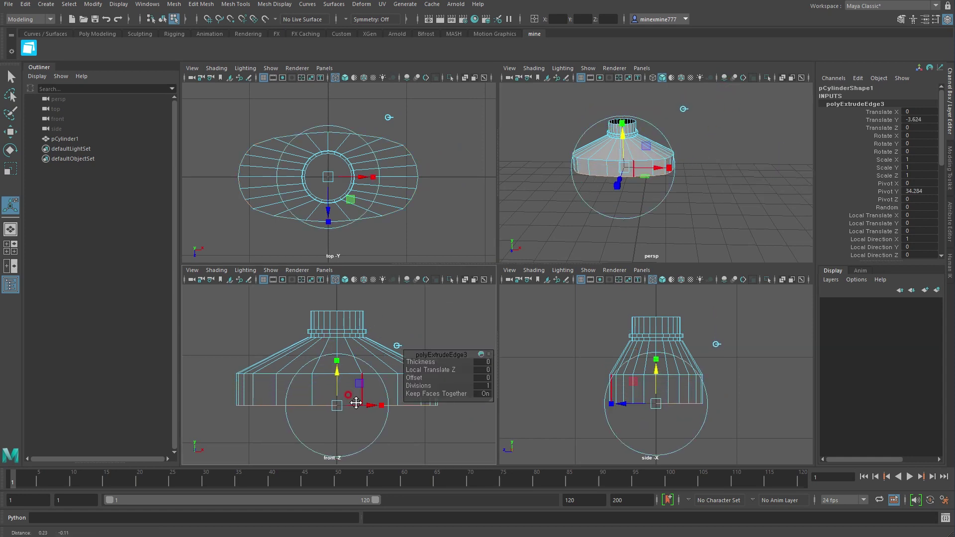
mouse_move(339, 401)
alt+middle_down()
mouse_move(286, 375)
mouse_move(308, 383)
alt+middle_up()
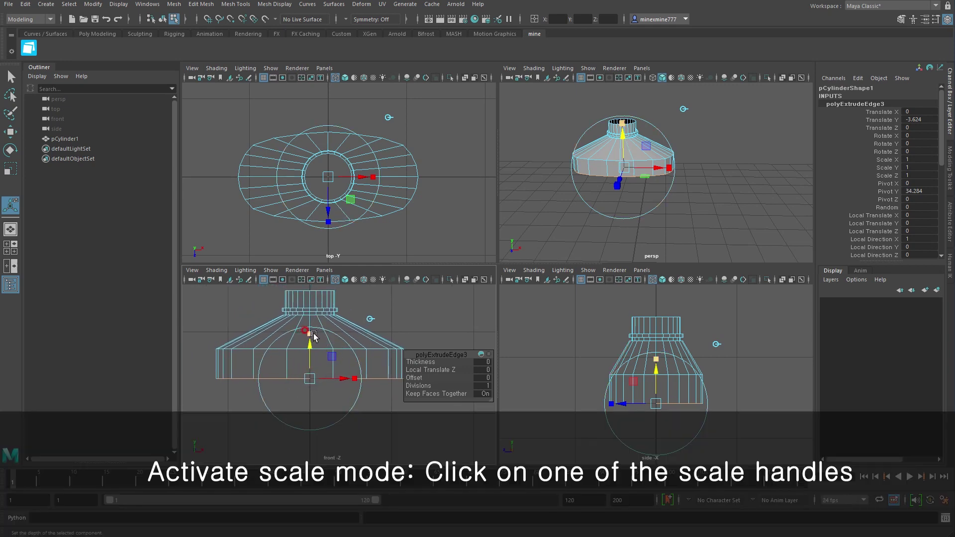
- Flare the extruded ring to scale 1.118 and settle it at Translate Y -2.484
click(309, 336)
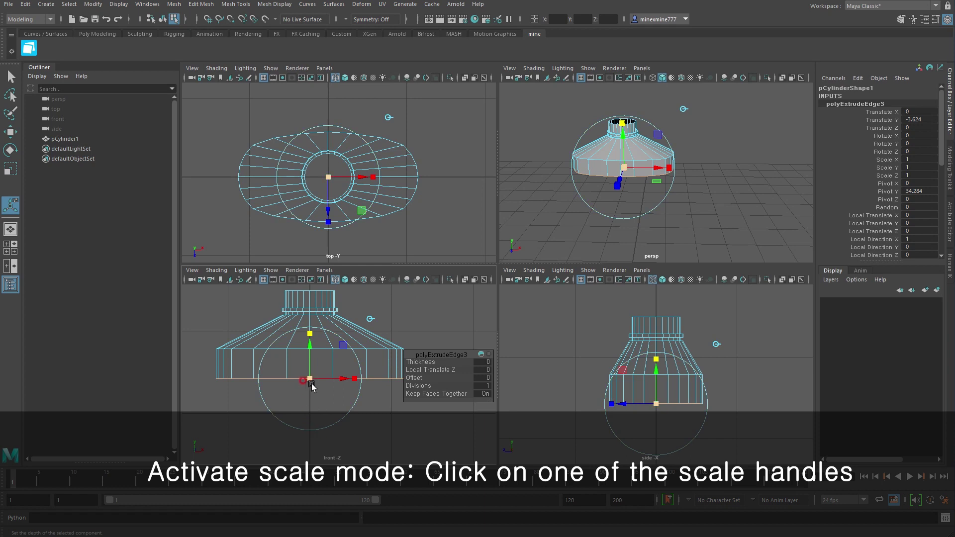
drag(311, 387, 330, 384)
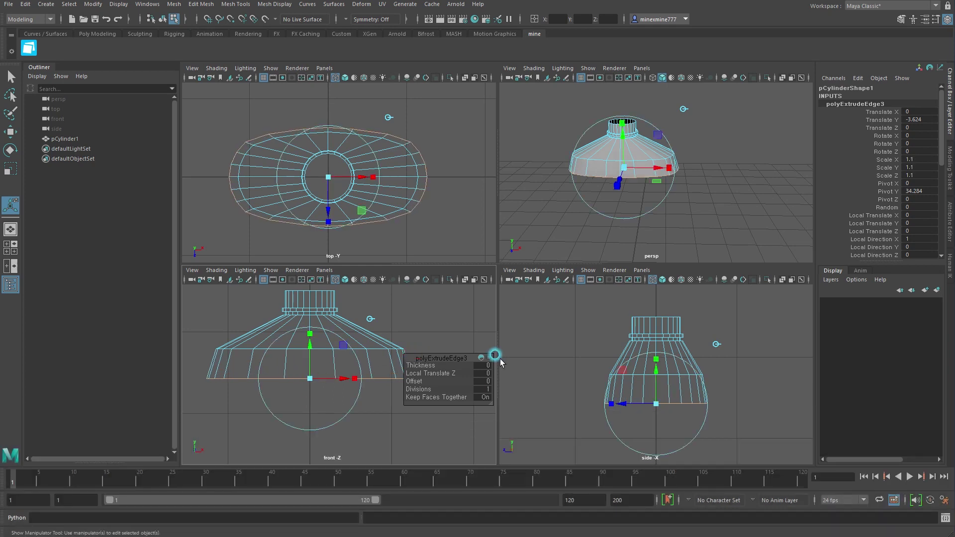
drag(495, 354, 495, 413)
click(420, 424)
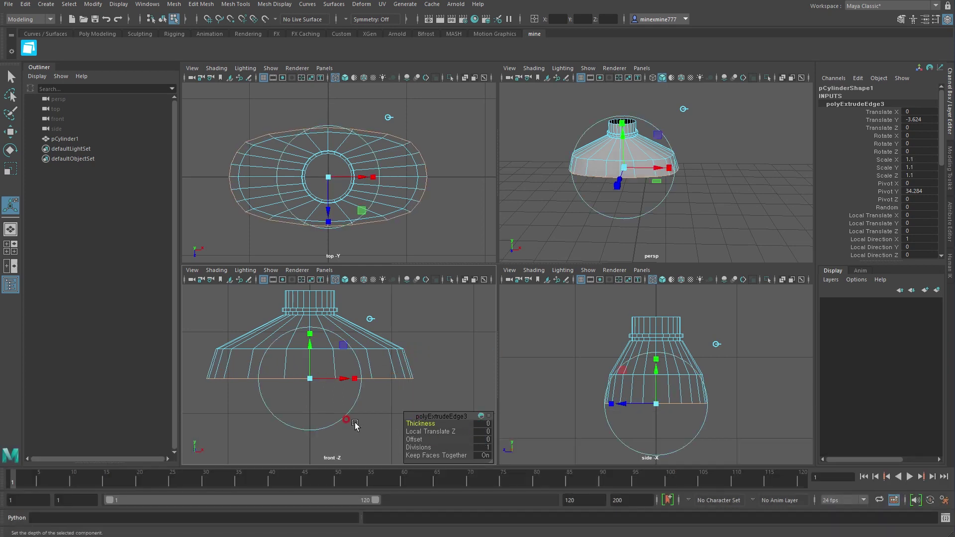
drag(309, 377, 314, 380)
click(314, 379)
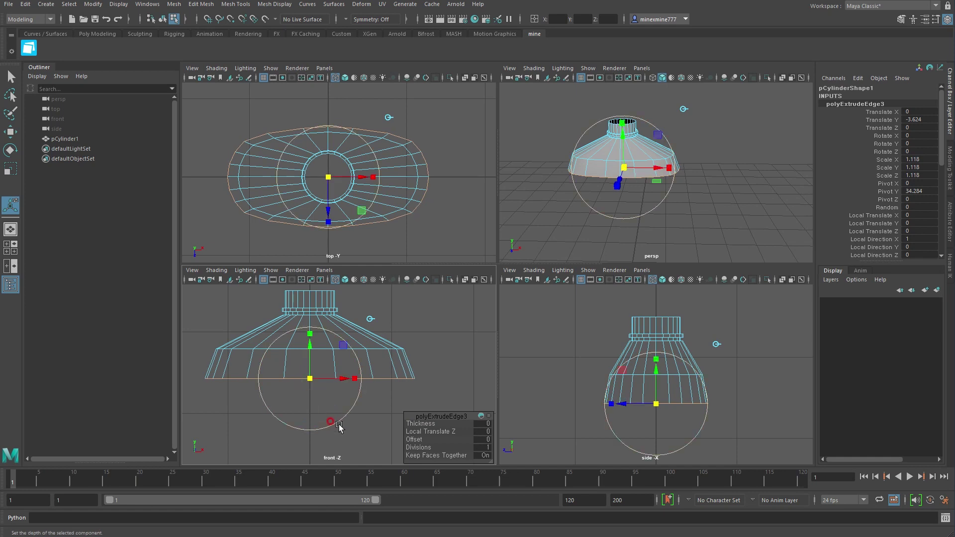
alt+right_drag(335, 427, 331, 316)
drag(331, 316, 332, 311)
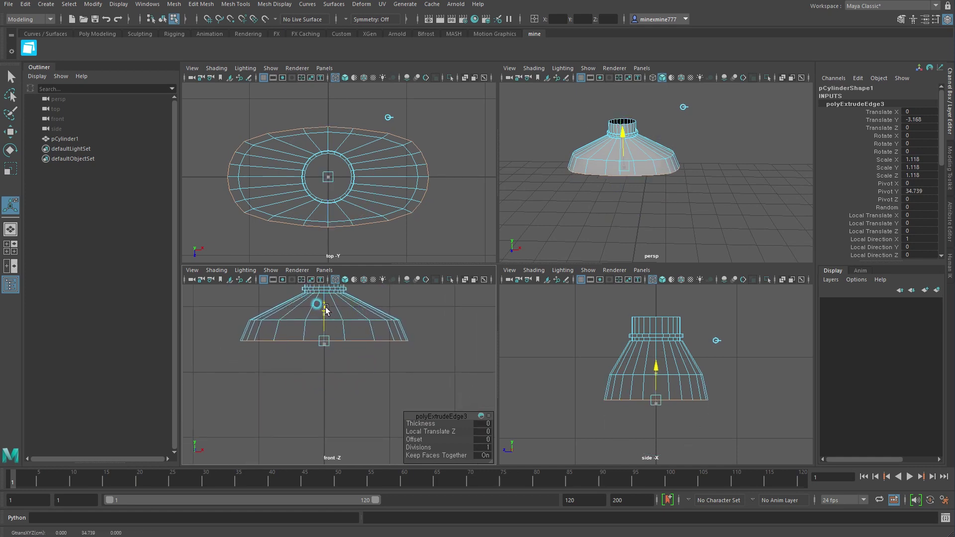
alt+middle_drag(332, 312, 333, 394)
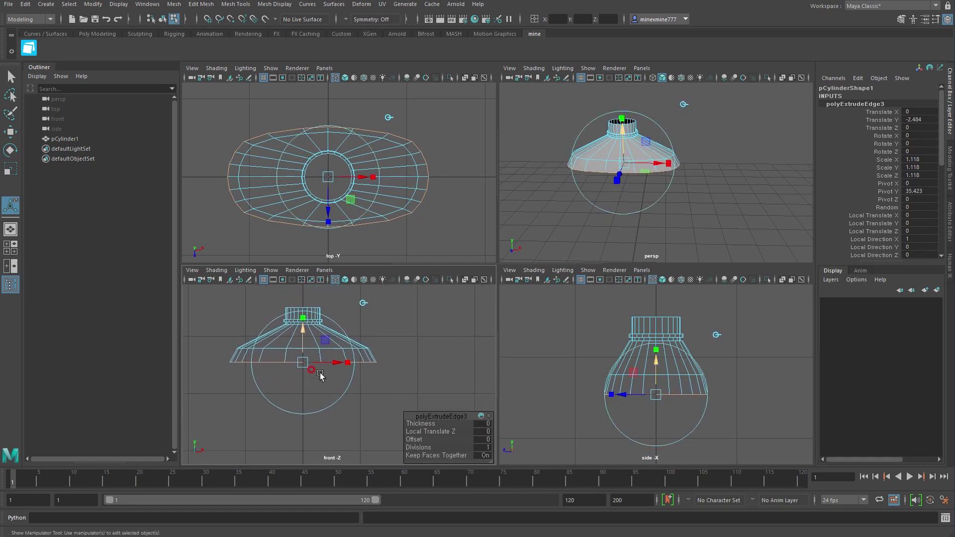
right_drag(325, 349, 271, 346)
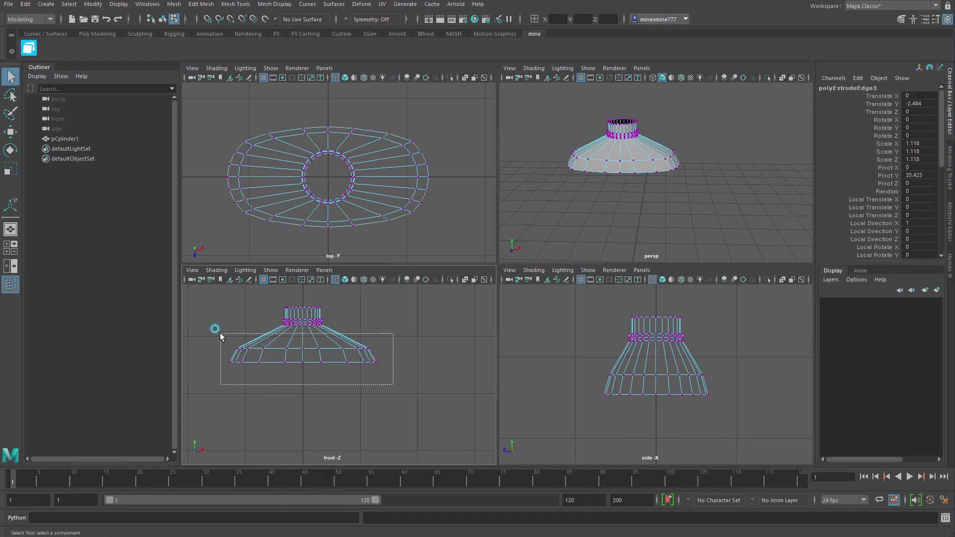
- Scale the bottom row of vertices slightly inward
drag(397, 385, 220, 333)
key(r)
mouse_move(302, 355)
mouse_down()
mouse_move(291, 352)
mouse_move(305, 318)
mouse_up()
key(w)
click(352, 326)
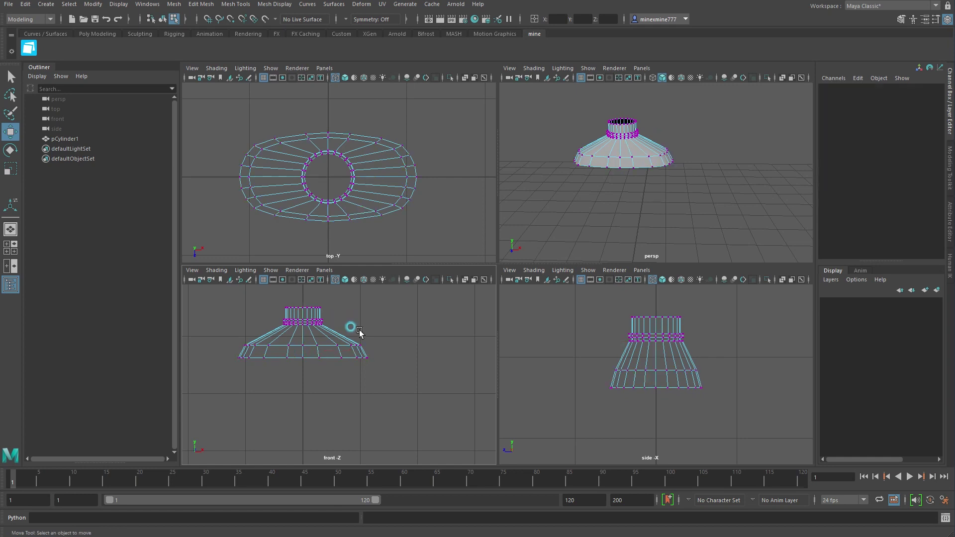
right_drag(318, 316, 335, 357)
mouse_move(592, 195)
alt+mouse_down()
mouse_move(610, 191)
mouse_move(603, 203)
alt+mouse_up()
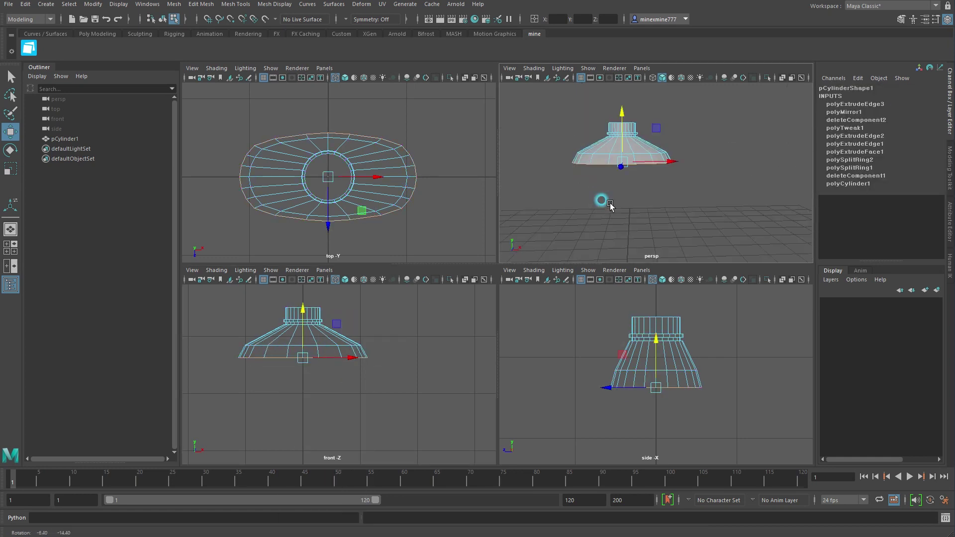
- Extrude the bottom rim edges down and pinch the new ring in to 0.733
key(ctrl+e)
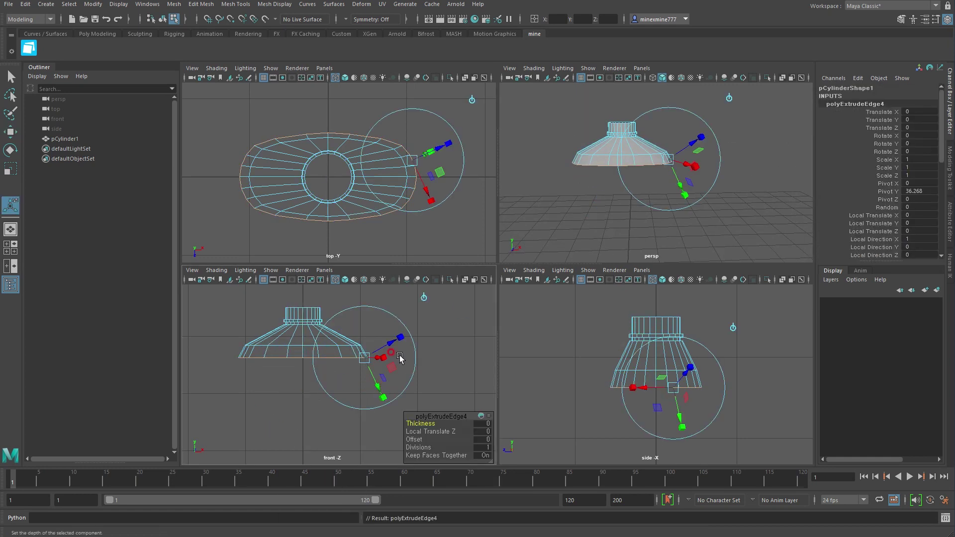
click(424, 301)
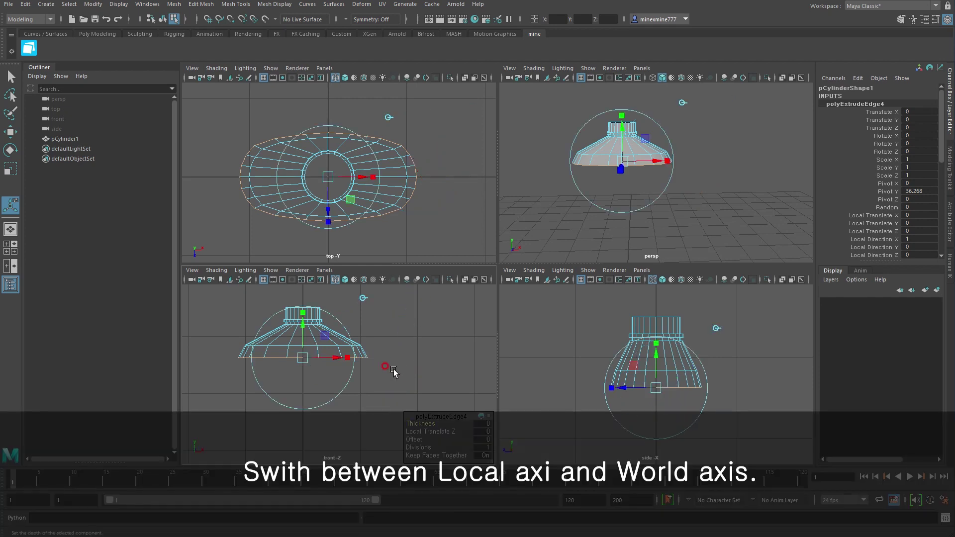
drag(303, 330, 335, 422)
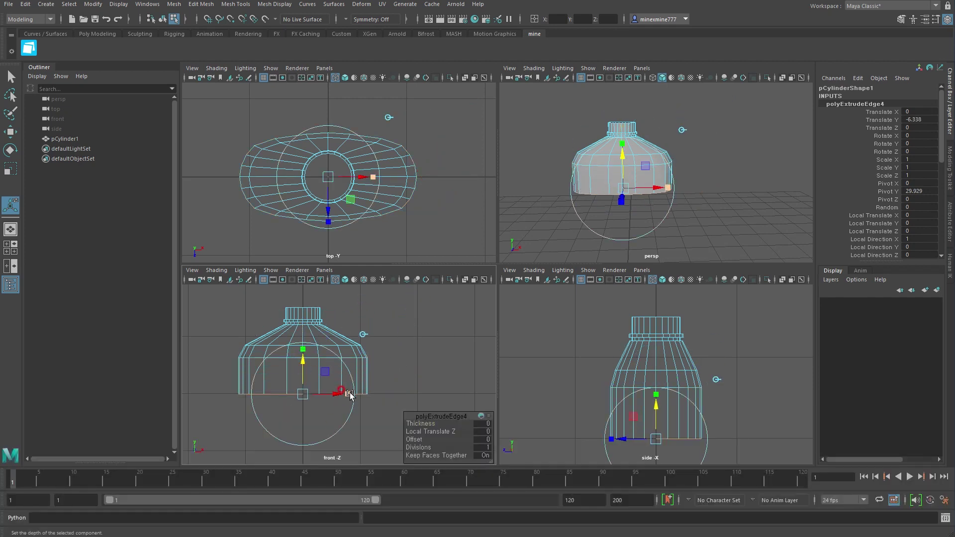
click(350, 396)
drag(301, 394, 294, 397)
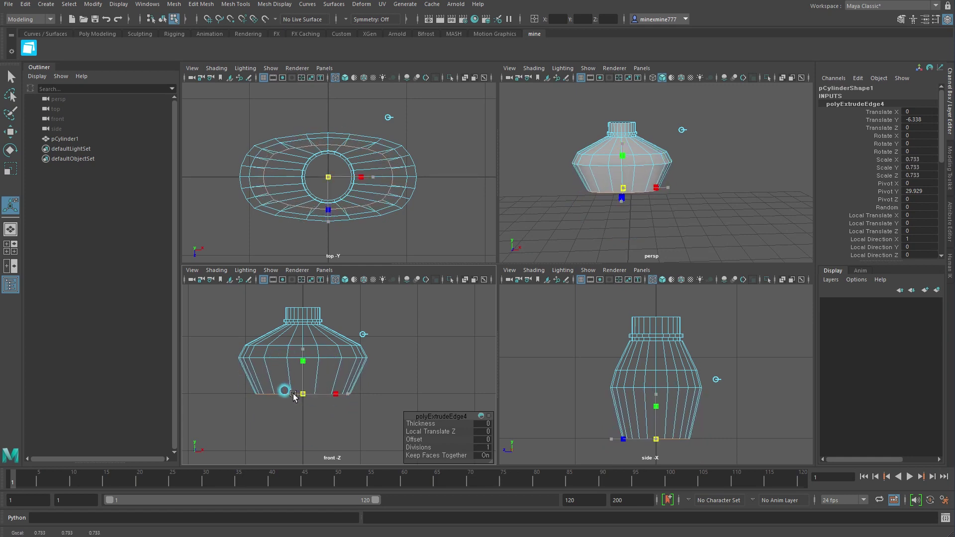
key(w)
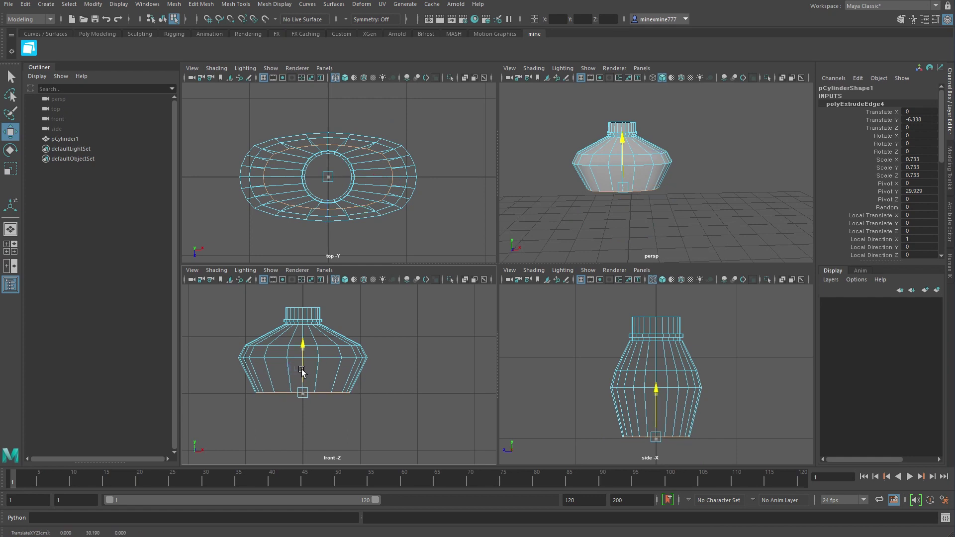
- Extrude the rim again far down (Translate Y -20.462) and widen it to about 1.18
key(ctrl+e)
scroll(371, 417, down, 2)
click(403, 298)
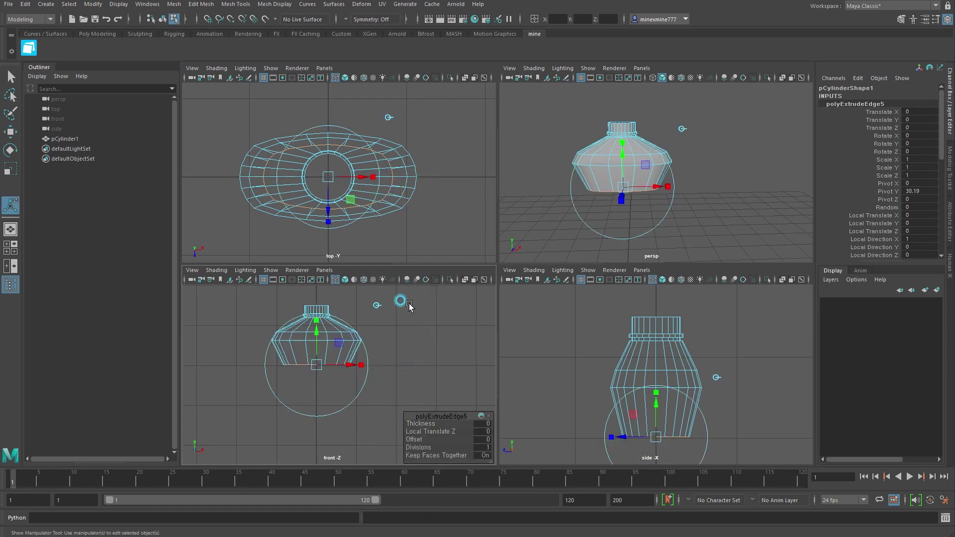
mouse_move(317, 332)
mouse_down()
mouse_move(354, 416)
mouse_move(379, 415)
mouse_up()
scroll(353, 416, down, 2)
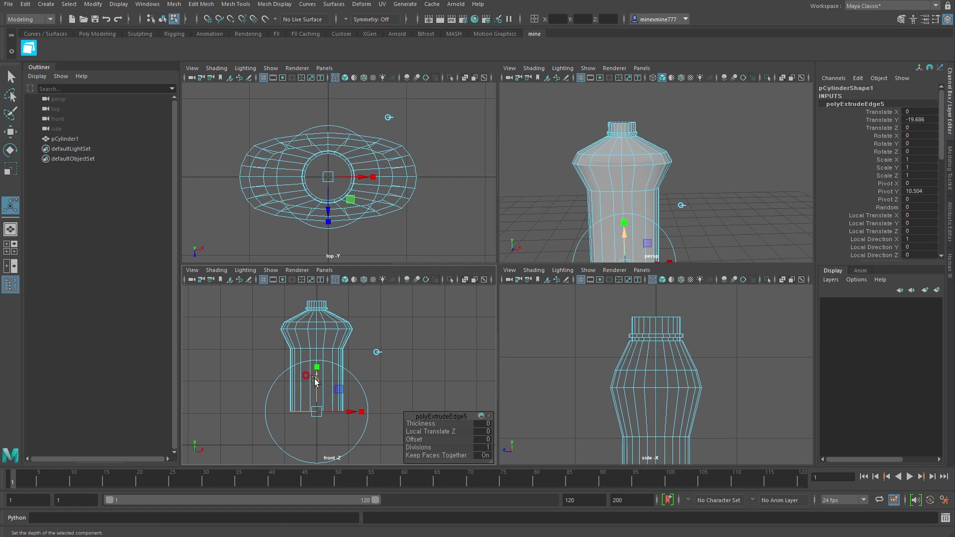
click(364, 417)
drag(317, 415, 325, 418)
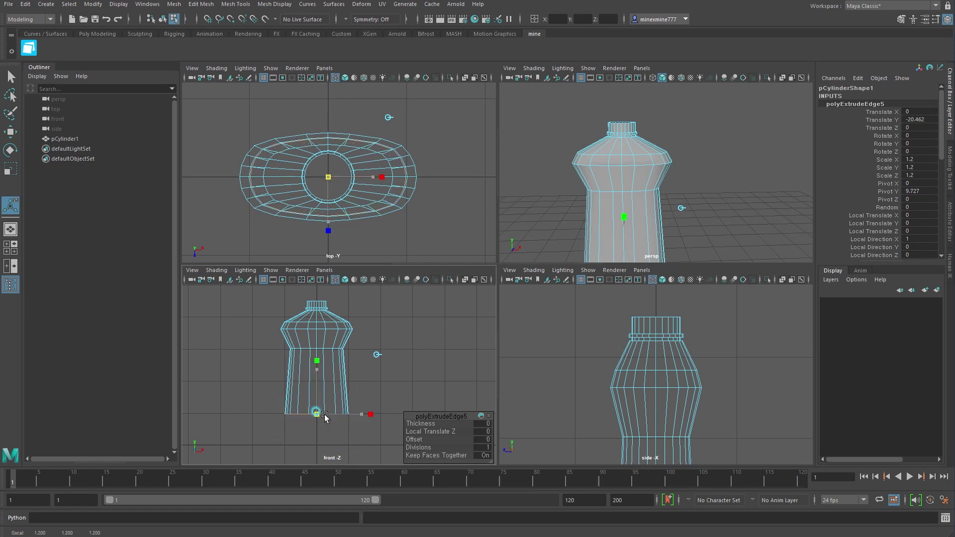
key(w)
- Select the waist, shoulder and bottom edge loops, nudging the bottom loop slightly down
right_drag(318, 343, 314, 351)
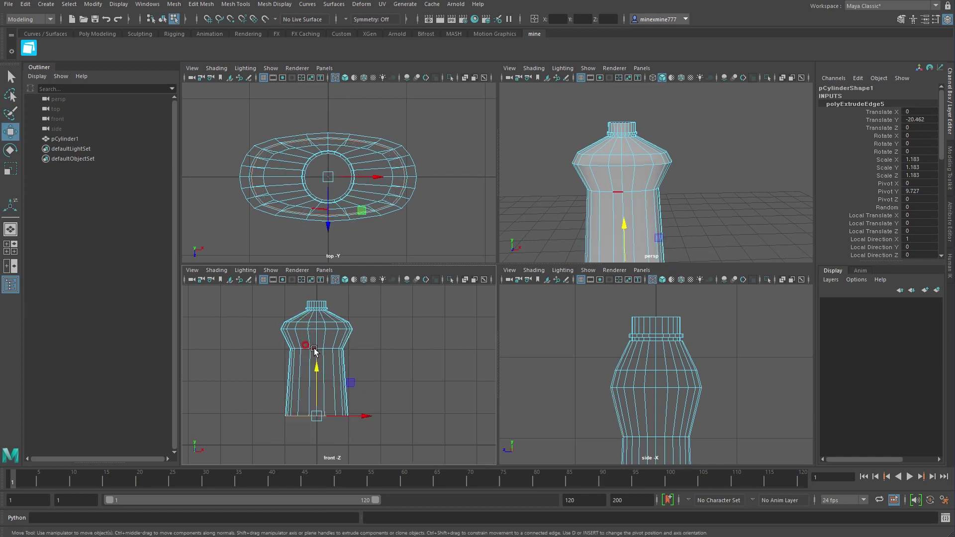
double_click(315, 351)
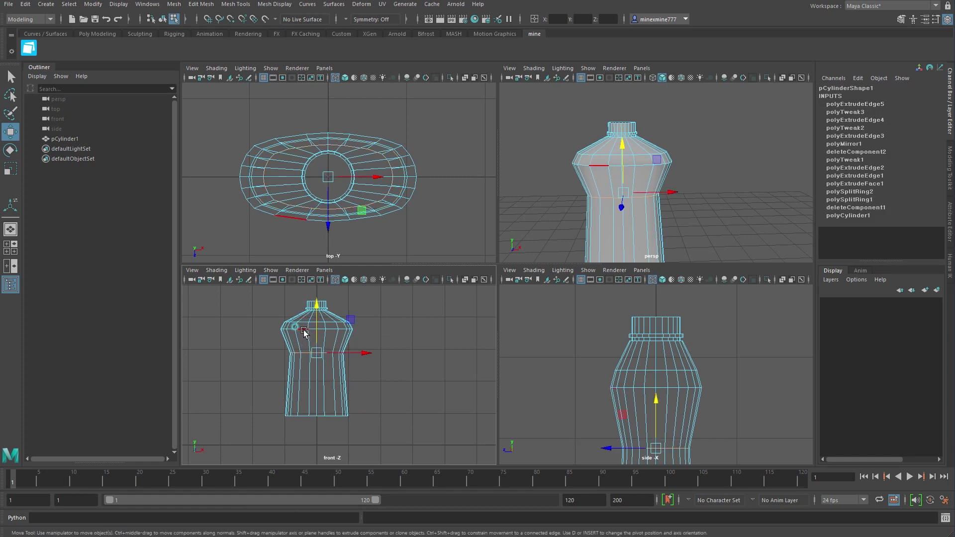
double_click(303, 330)
double_click(339, 425)
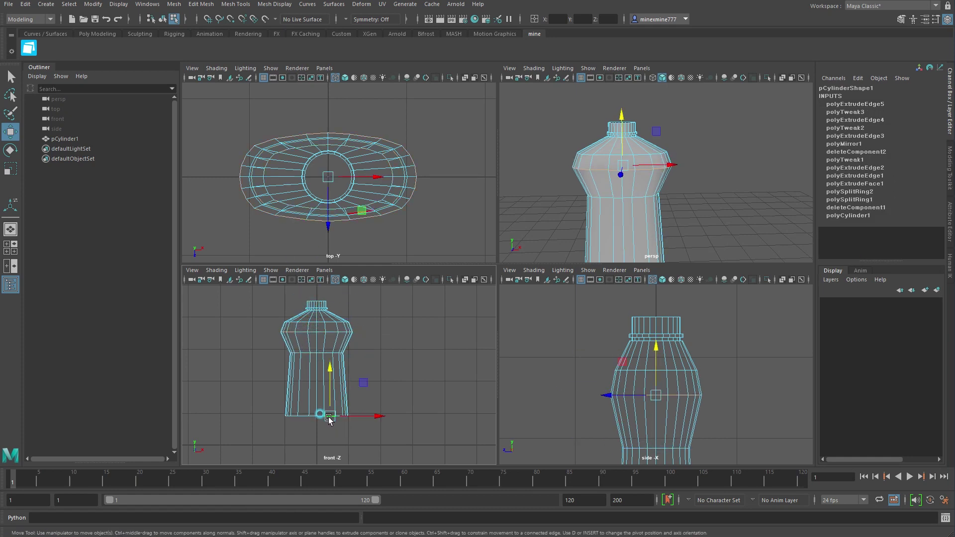
drag(318, 367, 318, 373)
- Extrude the bottom edge loop down about 3.1 units and narrow it to 0.953
key(ctrl+e)
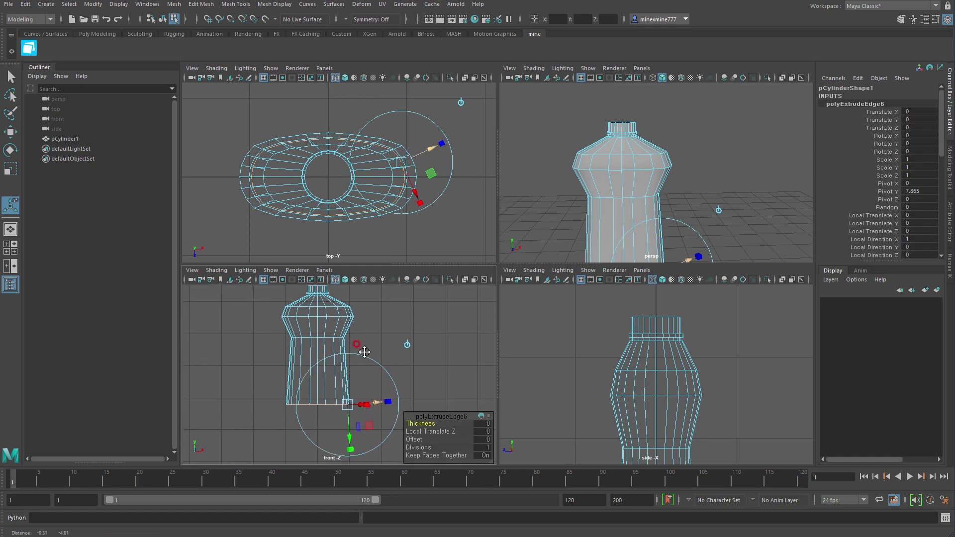
click(382, 344)
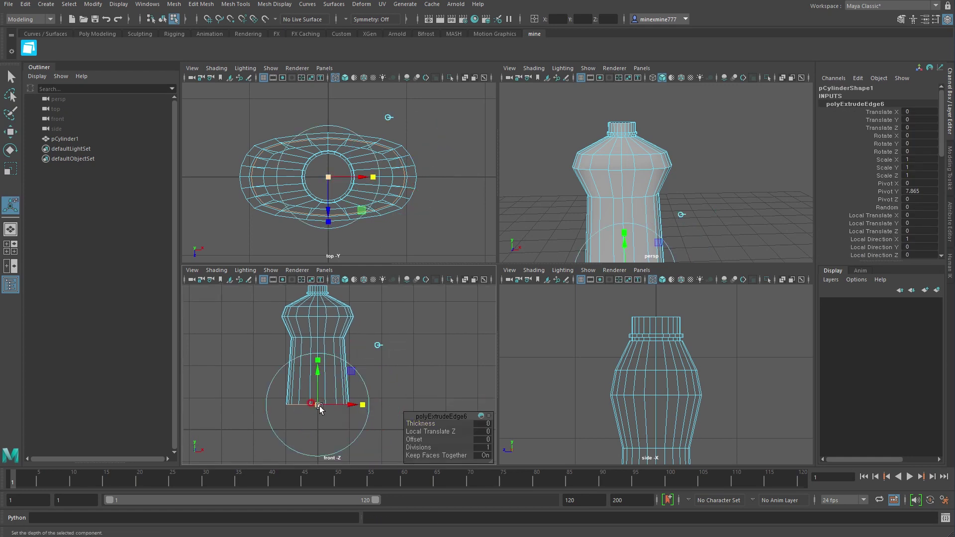
mouse_move(320, 409)
mouse_down()
mouse_move(317, 382)
mouse_move(325, 419)
mouse_move(321, 407)
mouse_up()
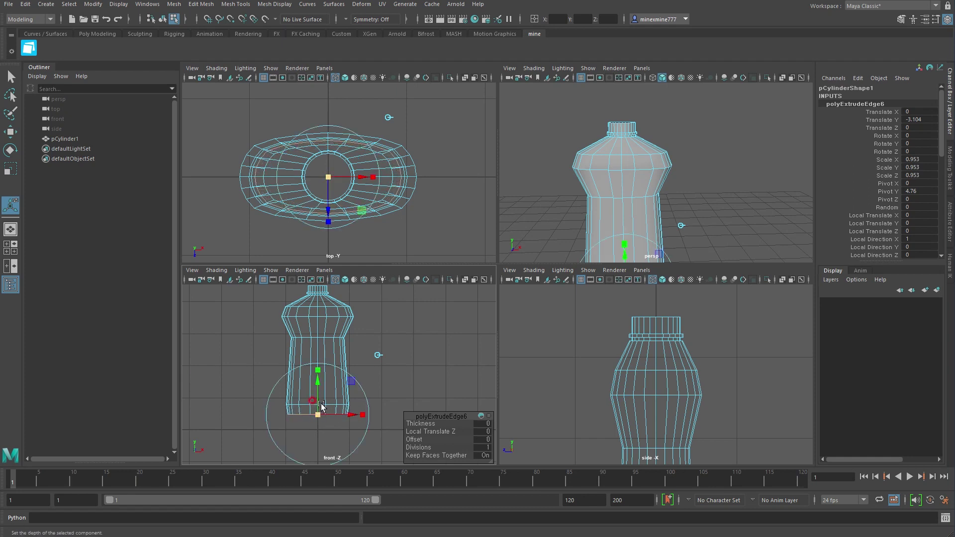
alt+middle_drag(339, 411, 344, 391)
scroll(667, 386, down, 5)
- Try squashing the ring front-to-back, undo it, and extrude the rim again
mouse_move(667, 386)
alt+middle_down()
mouse_move(636, 381)
mouse_move(604, 413)
alt+middle_up()
scroll(632, 393, up, 2)
drag(604, 409, 593, 417)
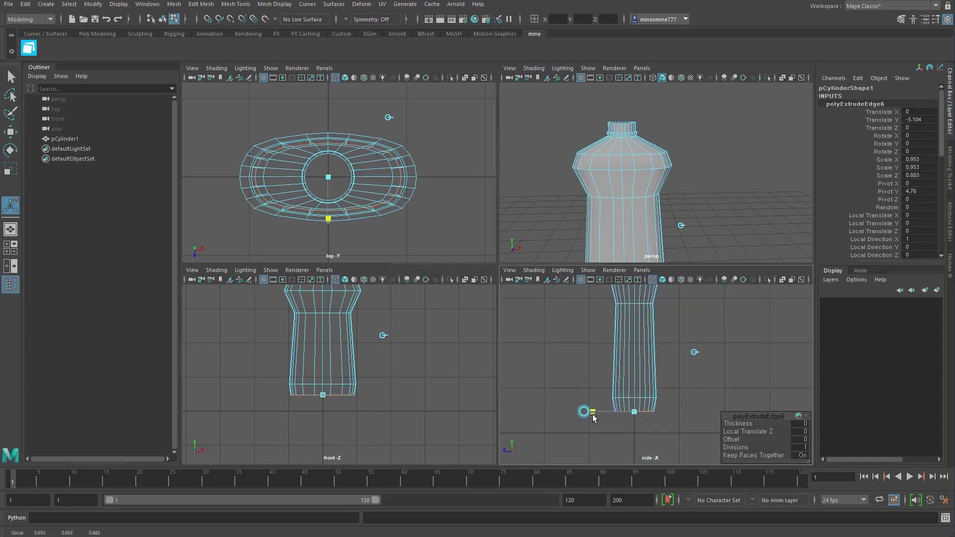
key(ctrl+z)
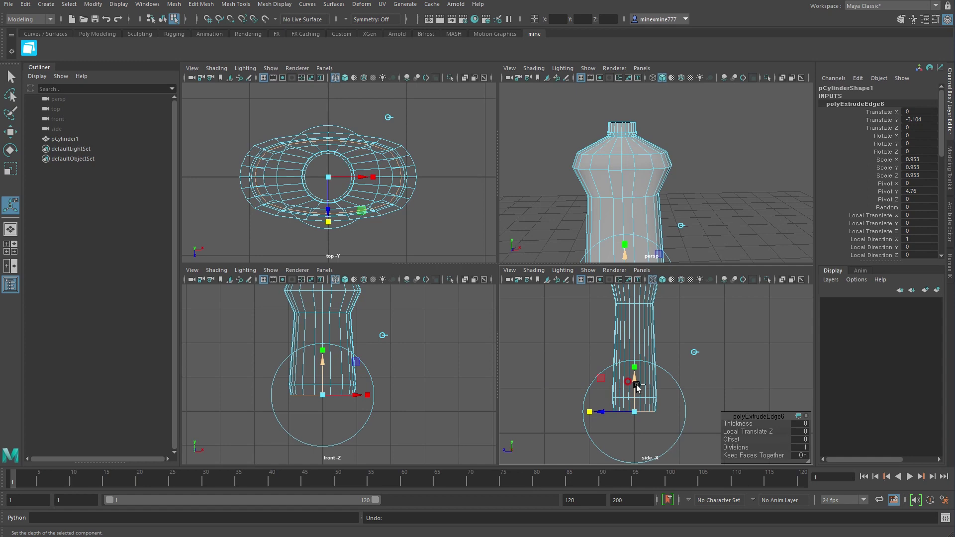
key(ctrl+e)
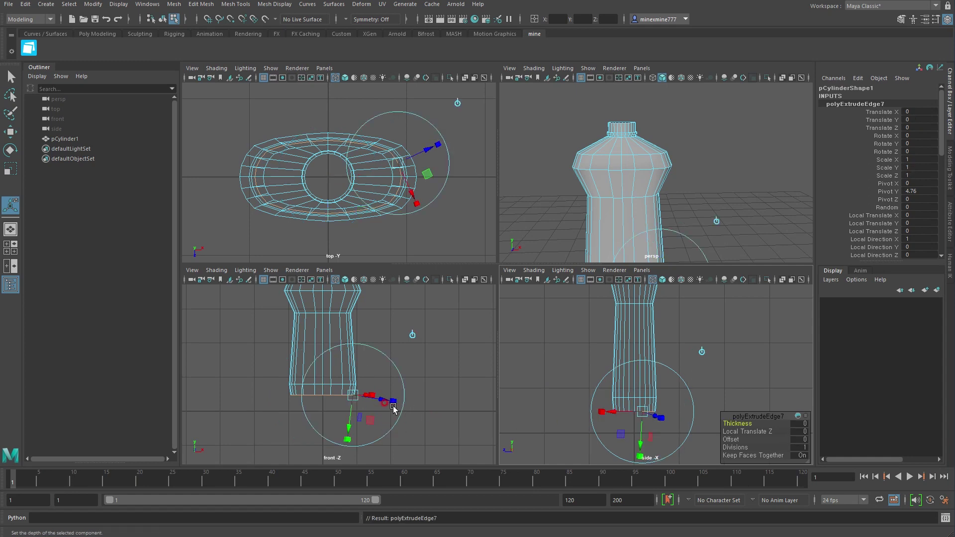
- Scale the new base ring inward to 0.825 to form an inner lip
click(412, 336)
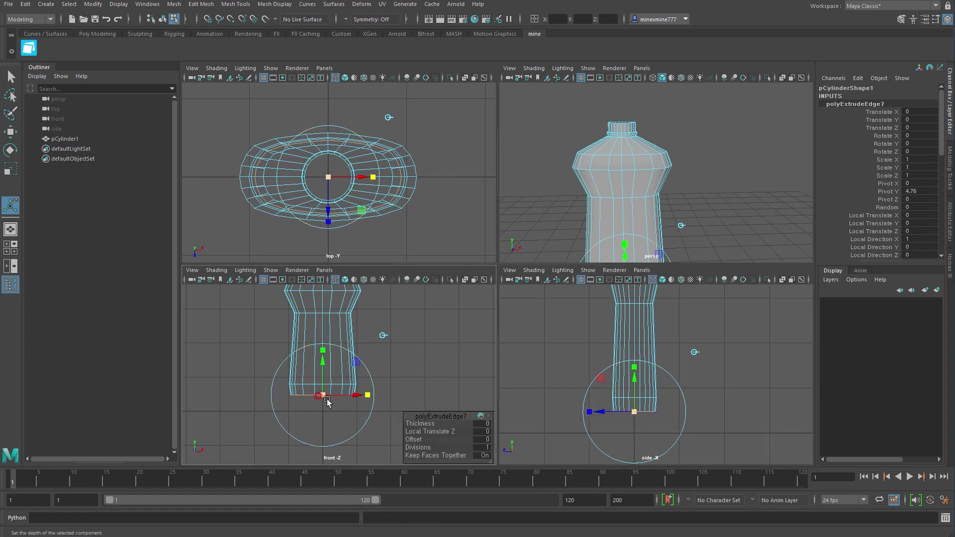
drag(322, 395, 308, 396)
mouse_move(599, 193)
alt+mouse_down()
mouse_move(636, 196)
mouse_move(671, 184)
mouse_move(660, 196)
mouse_move(619, 175)
alt+mouse_up()
alt+middle_drag(671, 361, 675, 355)
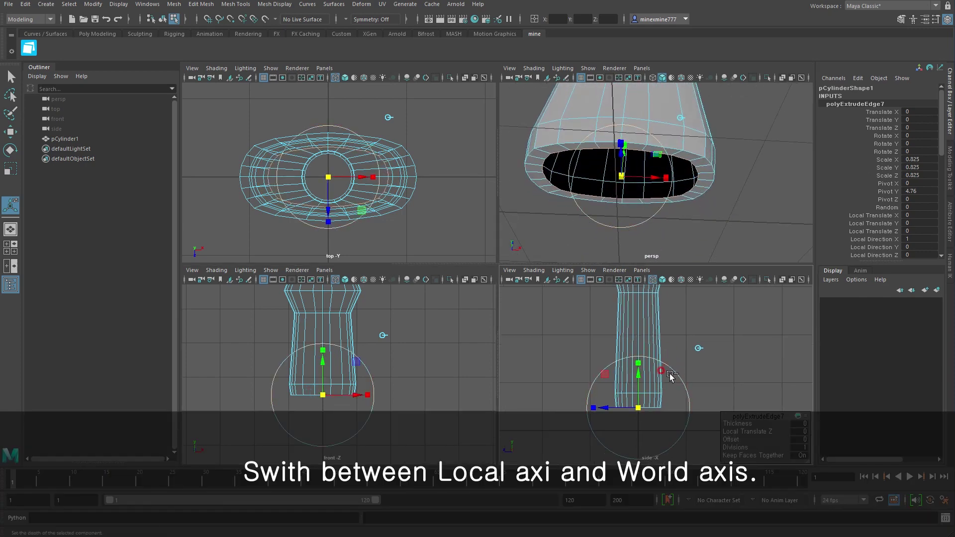
- Extrude the inner rim again and push it up into the bottle, then maximize the front view
key(ctrl+e)
key(w)
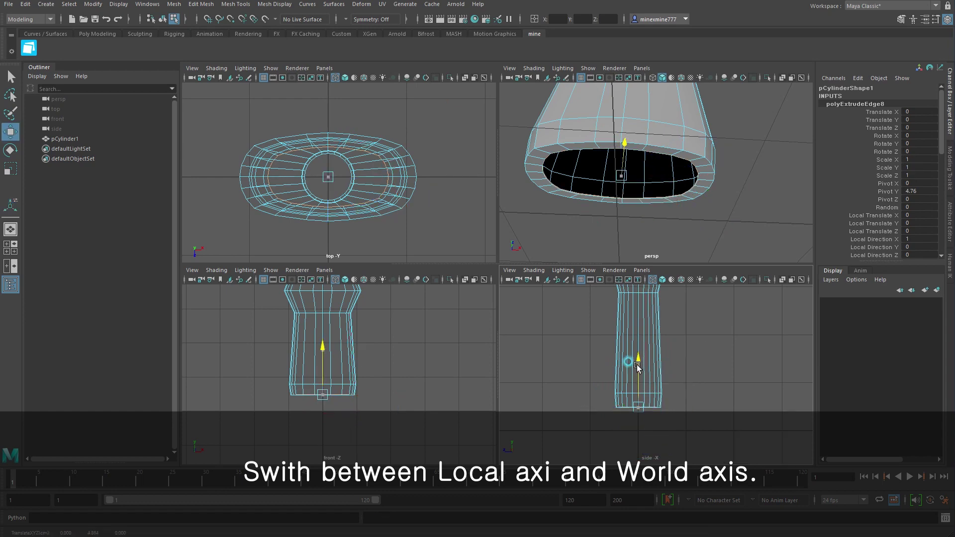
drag(639, 383, 650, 326)
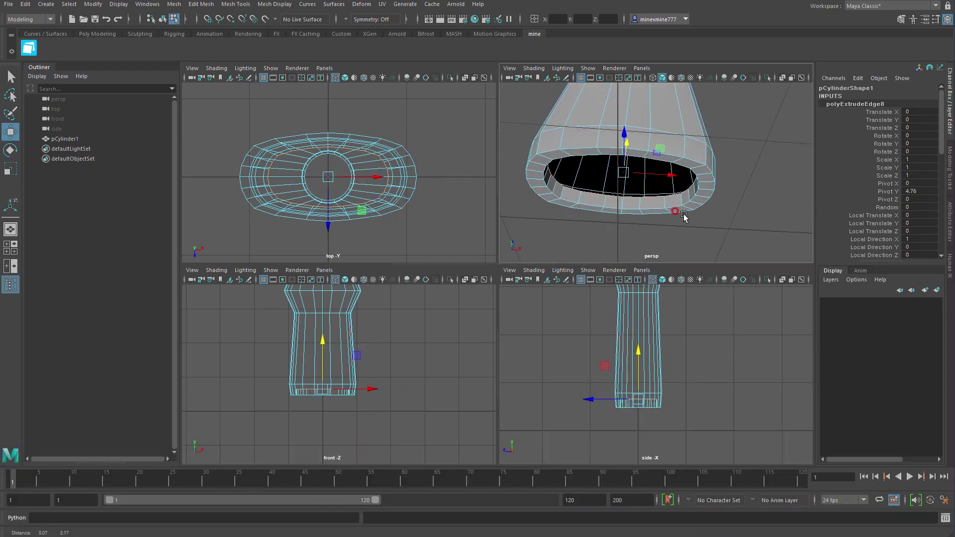
mouse_move(683, 211)
alt+mouse_down()
mouse_move(693, 179)
mouse_move(688, 189)
mouse_move(639, 177)
mouse_move(713, 182)
mouse_move(678, 202)
mouse_move(662, 194)
mouse_move(725, 171)
alt+mouse_up()
key(r)
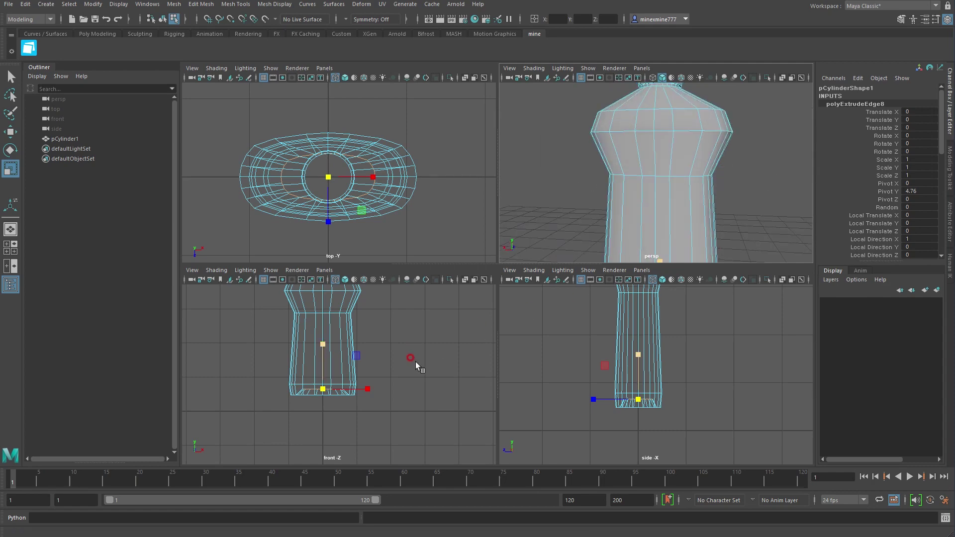
alt+middle_drag(416, 359, 424, 416)
key(space)
- Lower the bottle's bottom vertices slightly
key(F9)
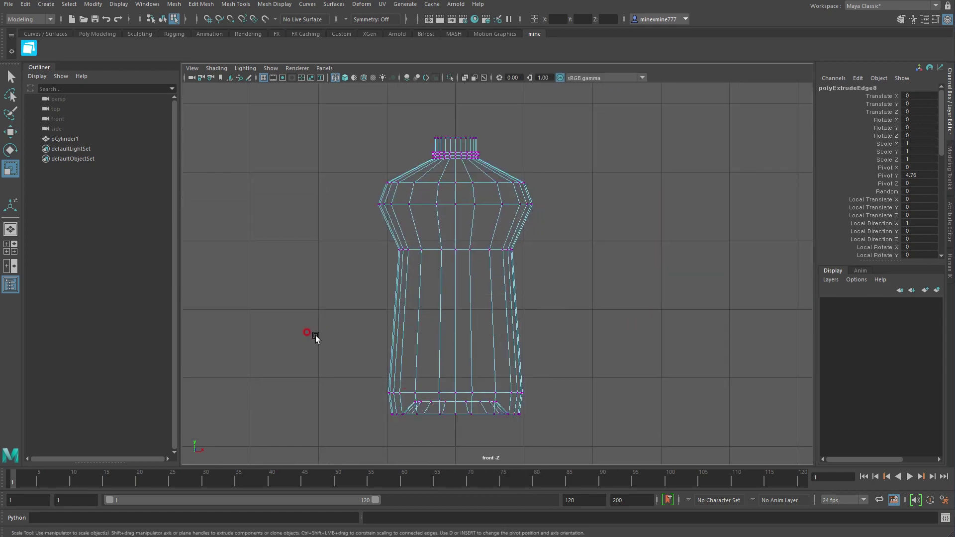
drag(313, 344, 490, 386)
key(w)
drag(435, 332, 436, 338)
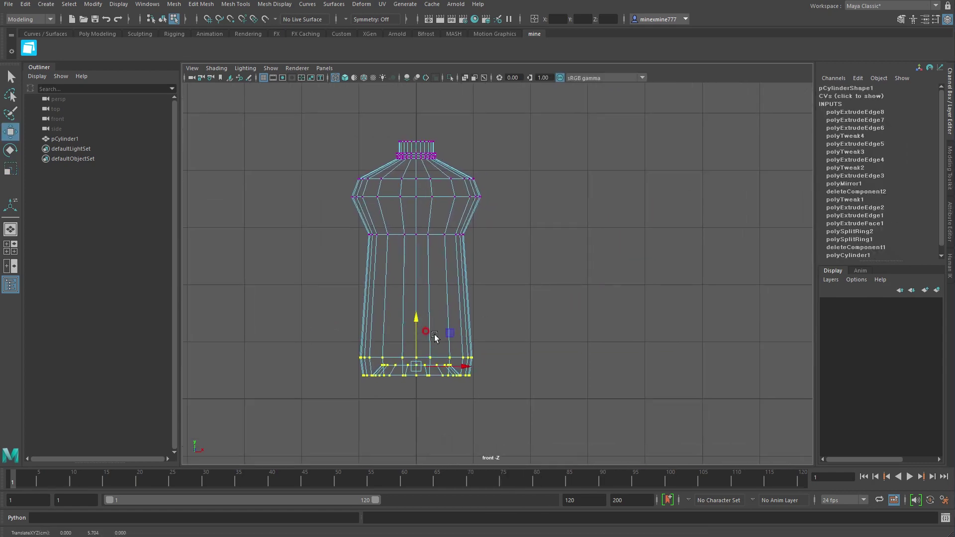
right_drag(366, 202, 418, 171)
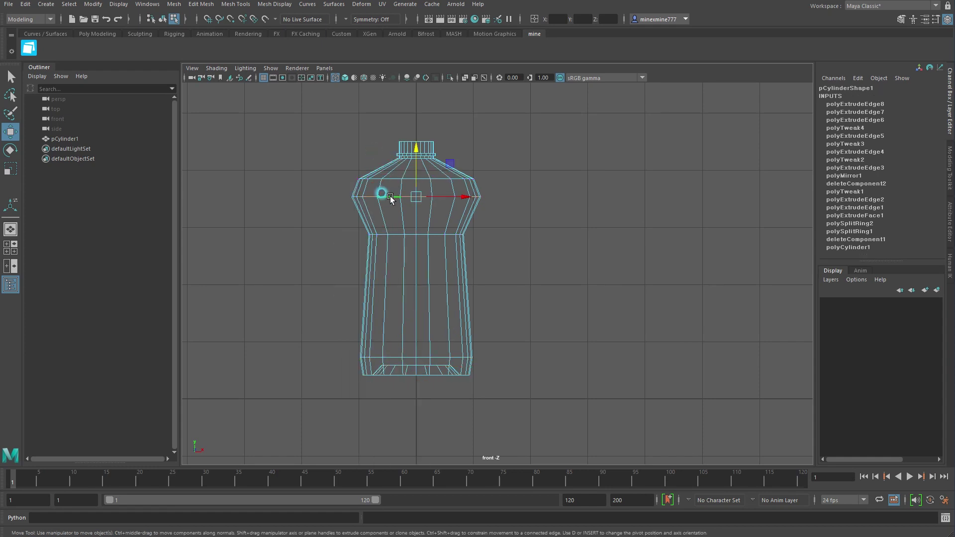
key(r)
drag(384, 194, 416, 199)
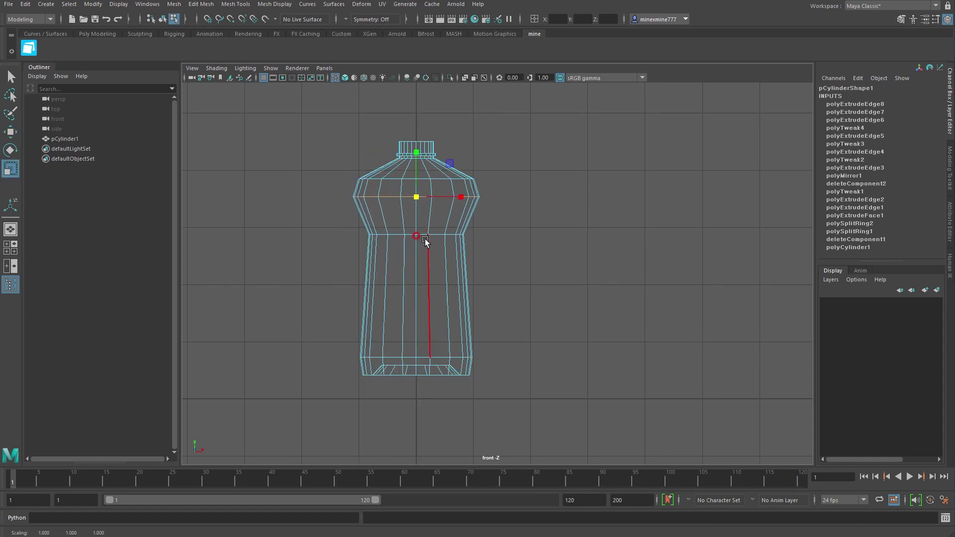
- Insert edge loops across the lower shoulder and just below the neck, widening each slightly
click(236, 4)
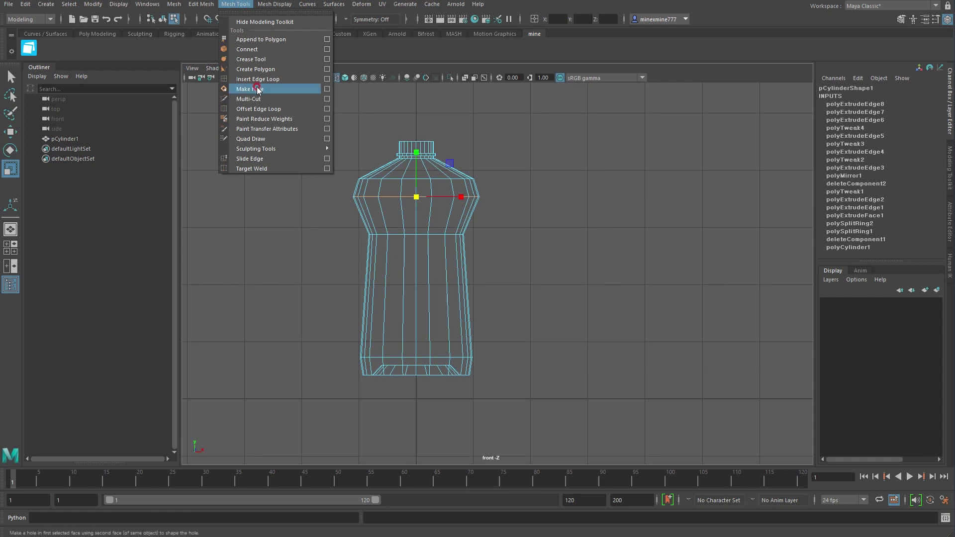
click(276, 85)
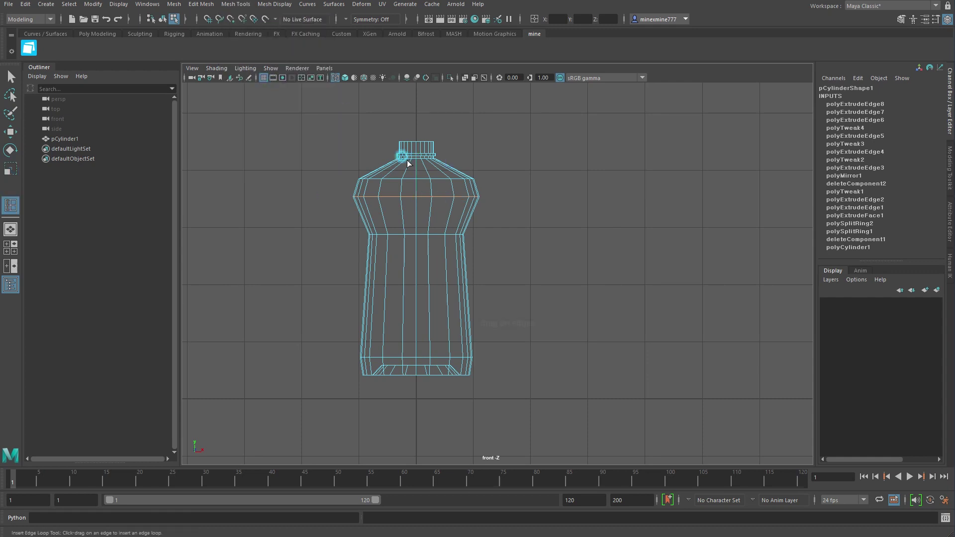
click(429, 216)
key(r)
drag(418, 218, 421, 218)
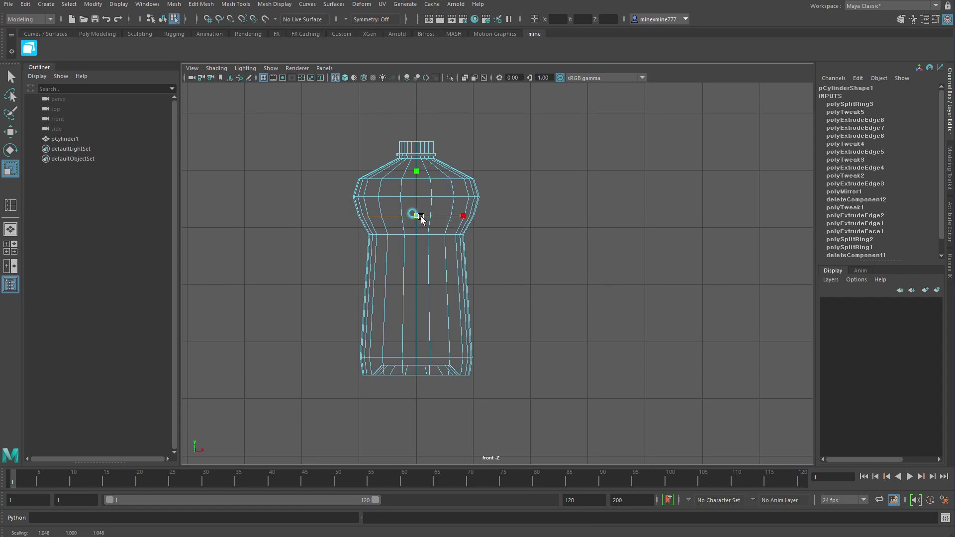
key(y)
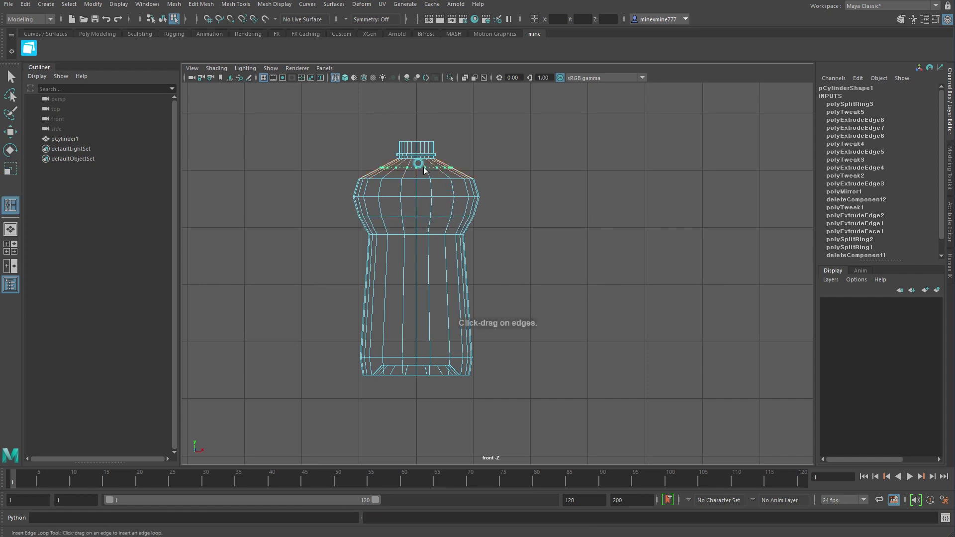
click(423, 167)
key(r)
drag(418, 168, 415, 170)
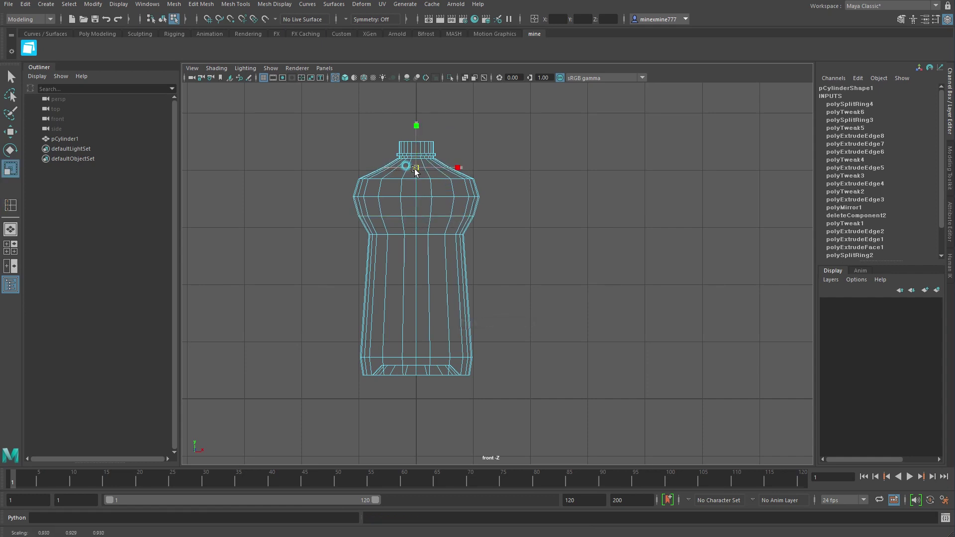
- Move the body vertices below the shoulder down to lengthen the bottle
right_drag(416, 172, 348, 156)
drag(341, 167, 491, 385)
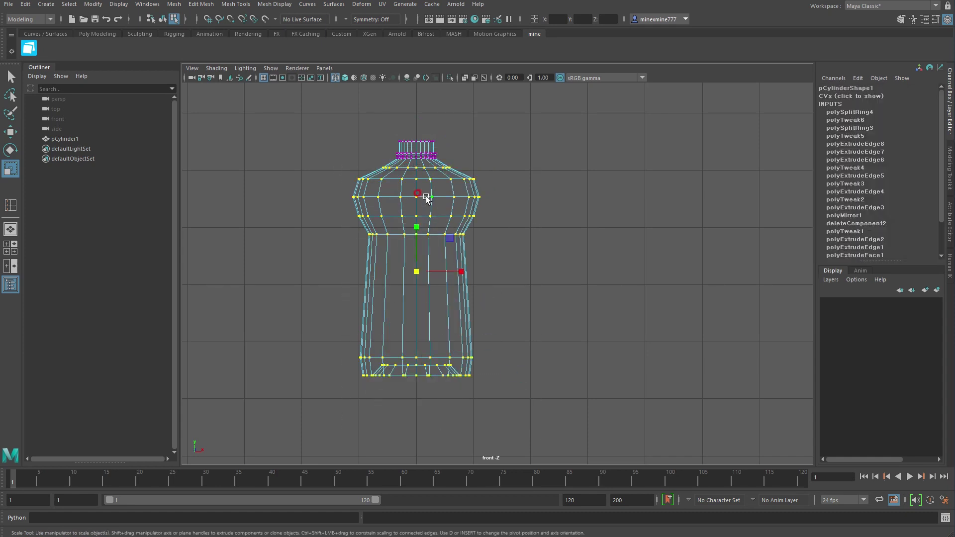
key(w)
drag(418, 232, 417, 236)
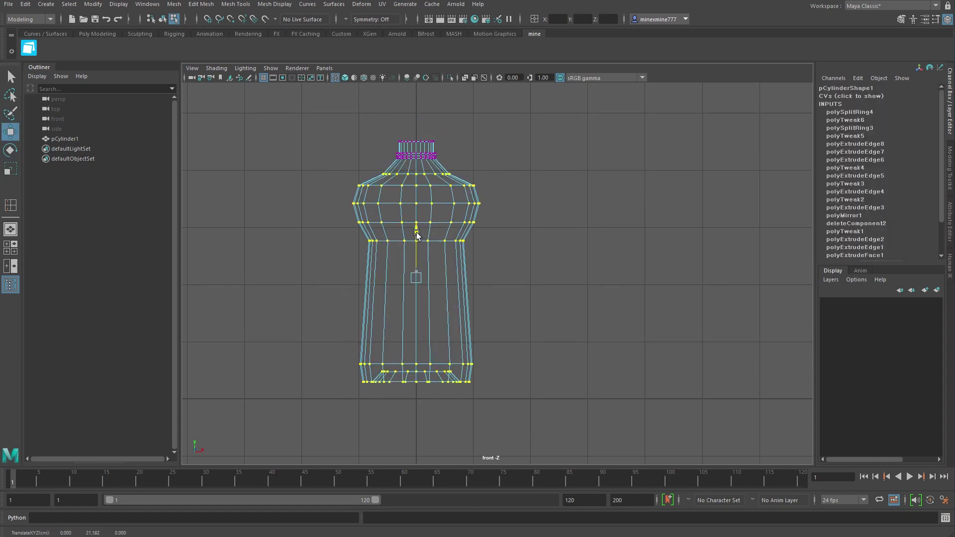
- Widen the shoulder edge loop, then select the waist loop
key(F10)
double_click(410, 175)
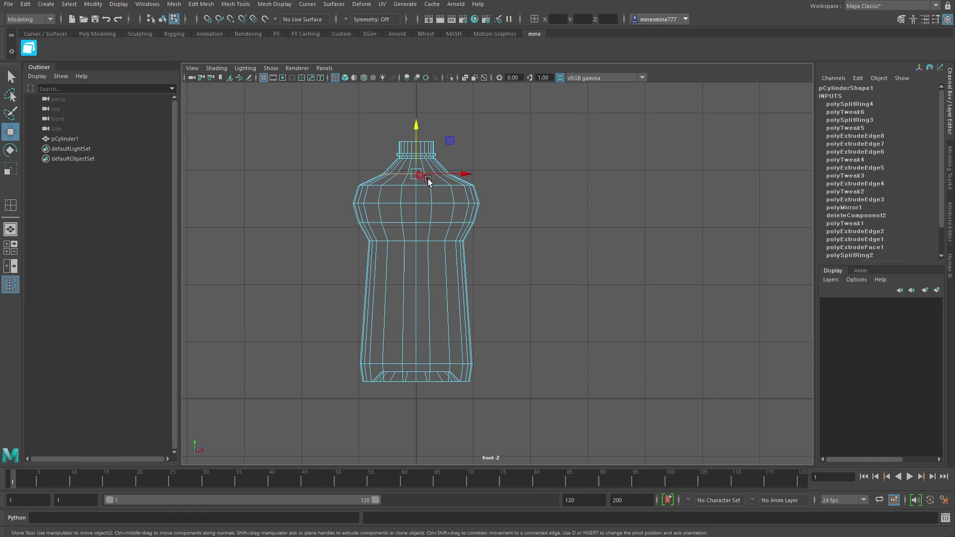
key(r)
drag(417, 175, 424, 177)
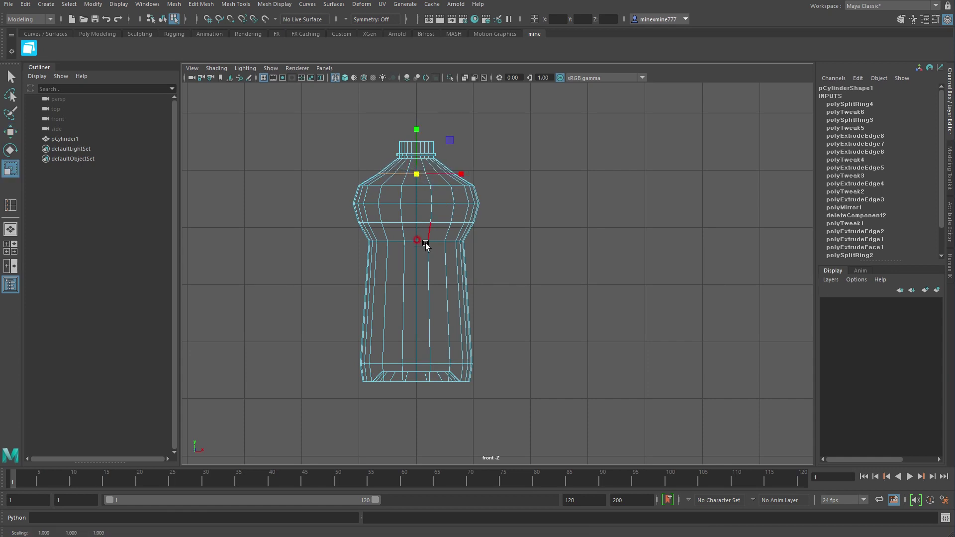
double_click(392, 223)
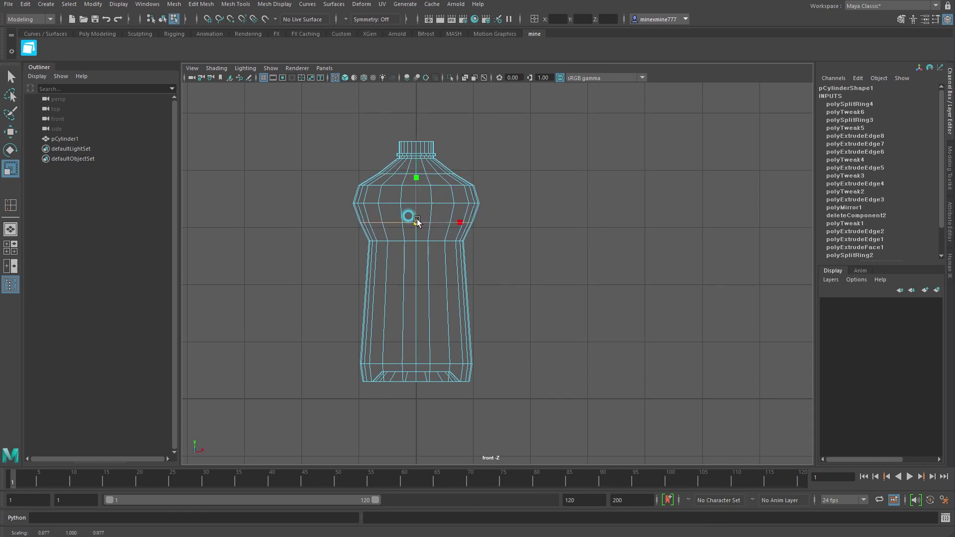
scroll(430, 314, down, 1)
alt+middle_drag(430, 314, 430, 262)
- Raise the bottom vertices slightly and scale them out to widen the base
right_drag(437, 207, 423, 207)
drag(331, 252, 529, 367)
key(w)
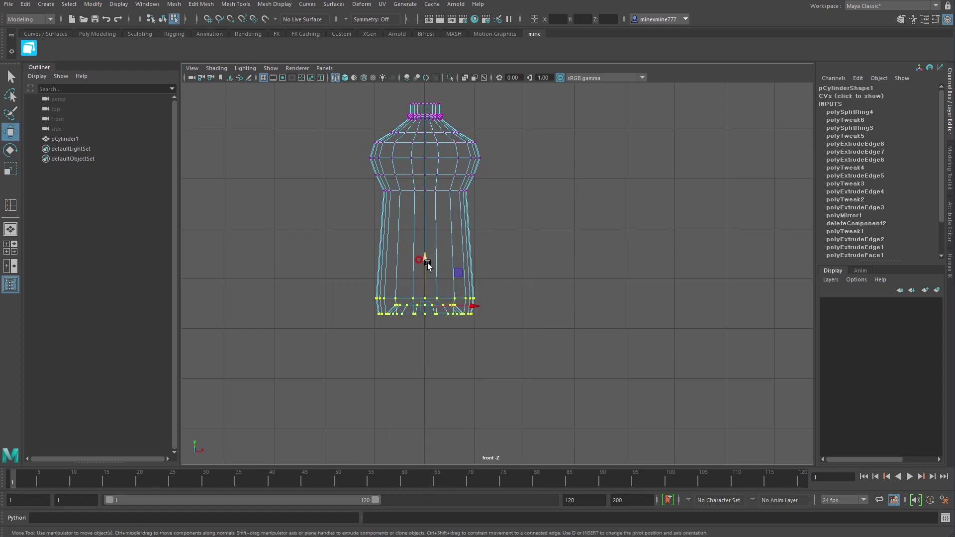
drag(426, 268, 426, 264)
key(r)
drag(424, 303, 430, 306)
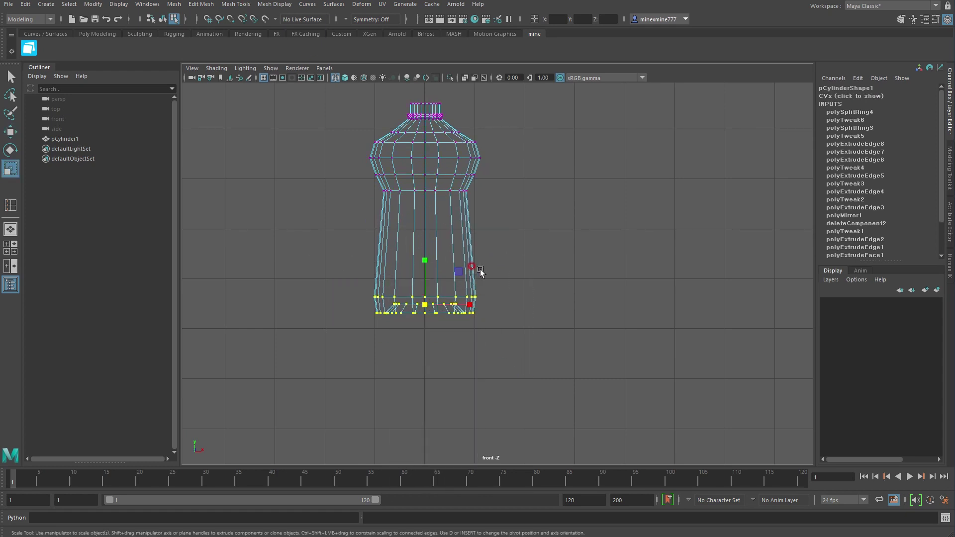
shift+right_drag(470, 269, 438, 236)
- Insert edge loops across the lower and mid body, adjusting each width slightly
click(437, 269)
key(r)
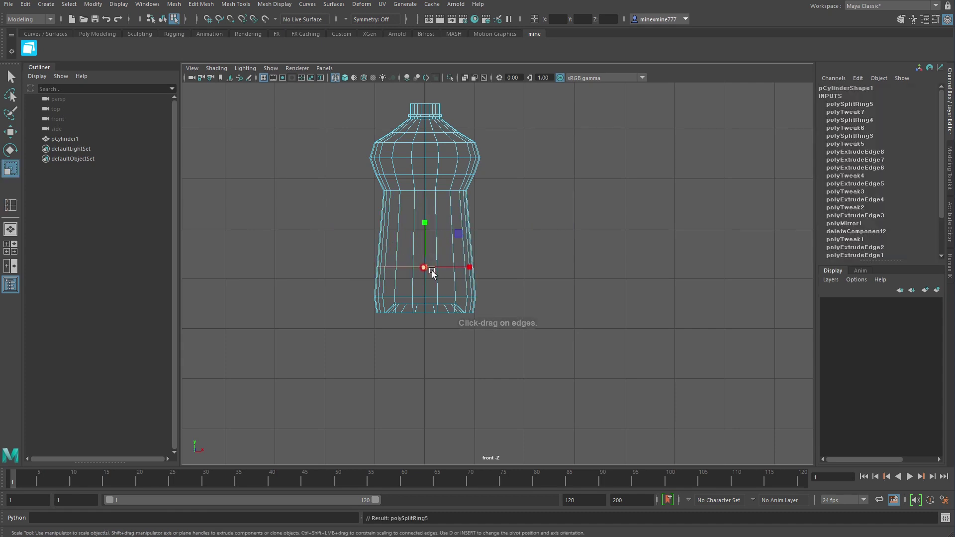
drag(423, 268, 429, 269)
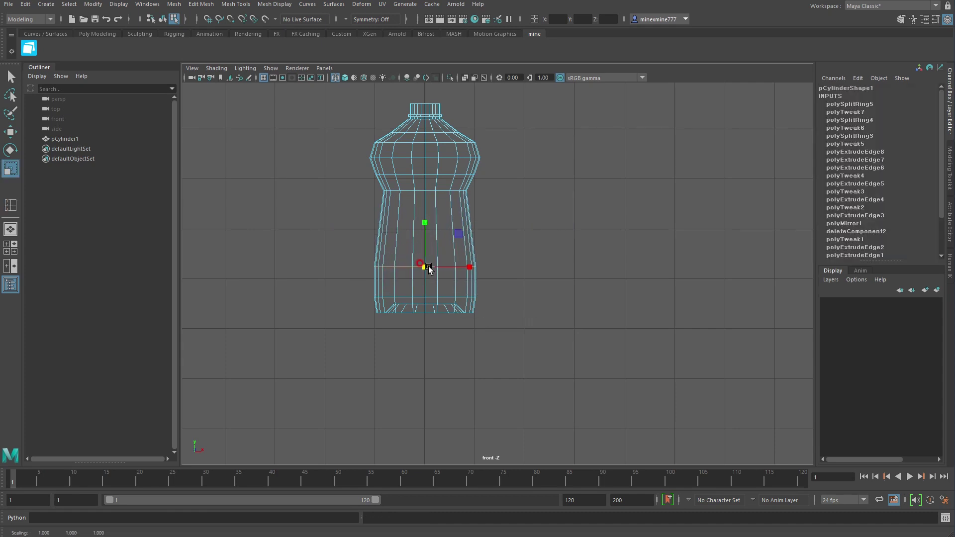
key(y)
click(423, 222)
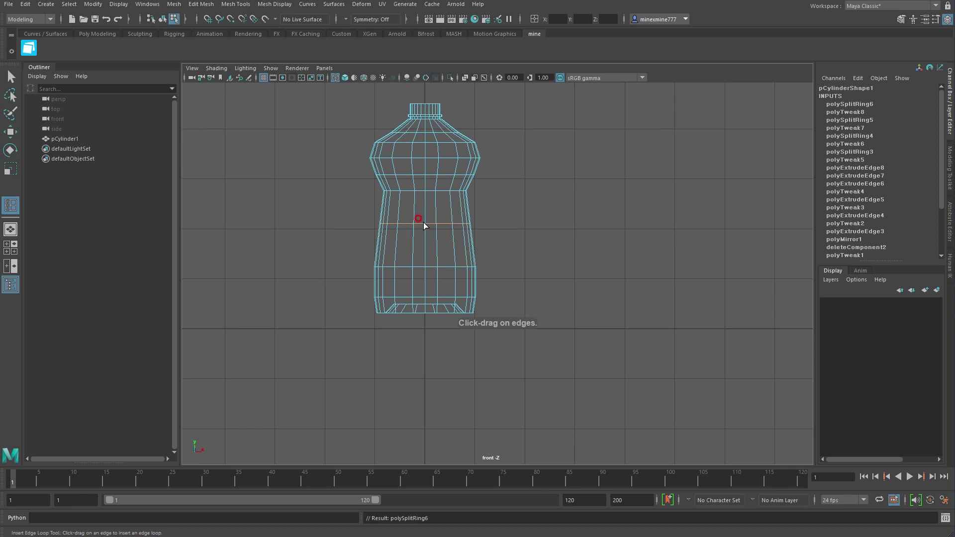
key(r)
drag(425, 225, 426, 226)
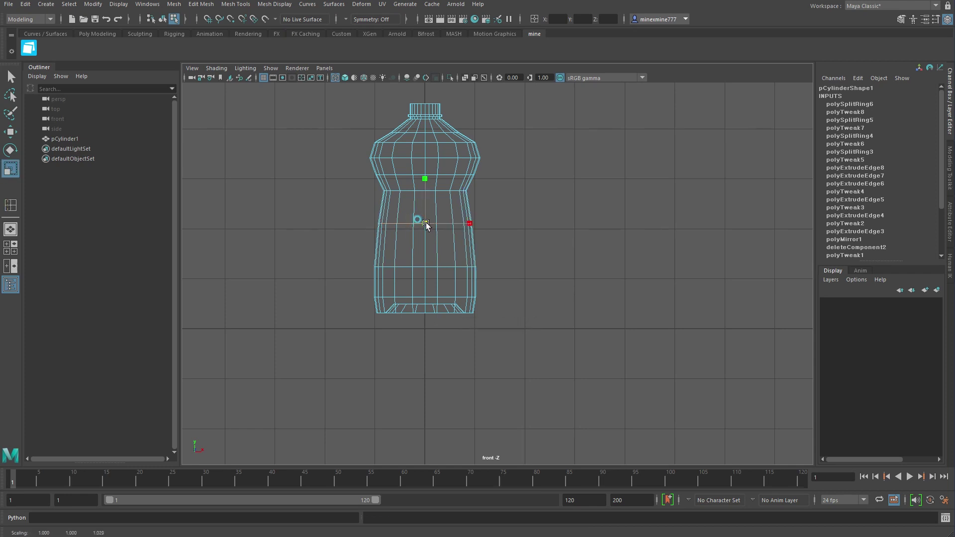
alt+middle_drag(426, 225, 428, 266)
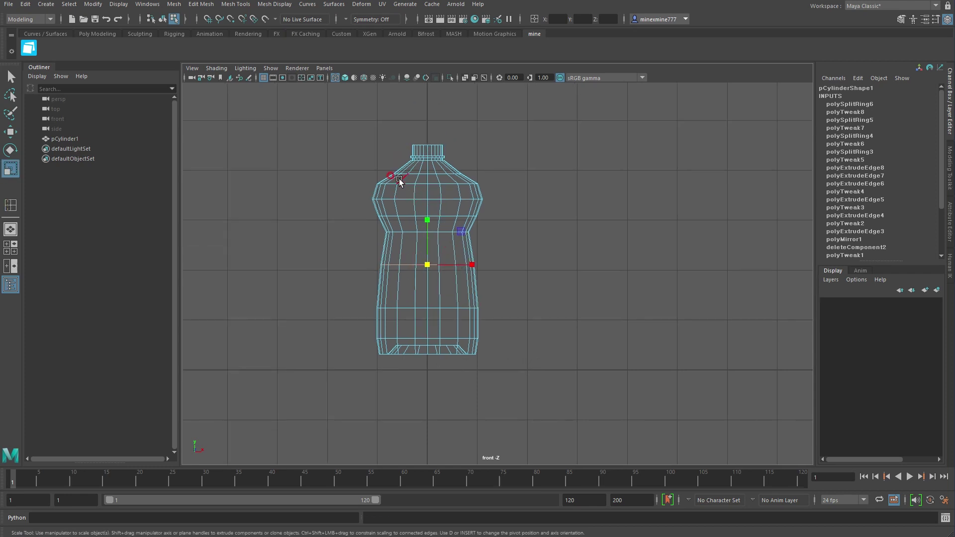
- Isolate the waist edge loop and scale it down to about 0.991
drag(334, 171, 529, 352)
key(e)
key(w)
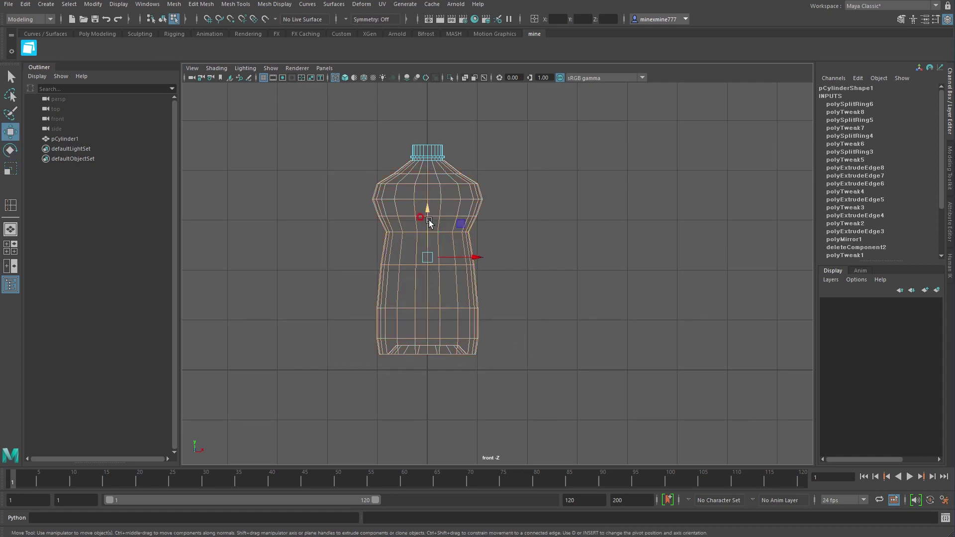
ctrl+drag(380, 141, 471, 166)
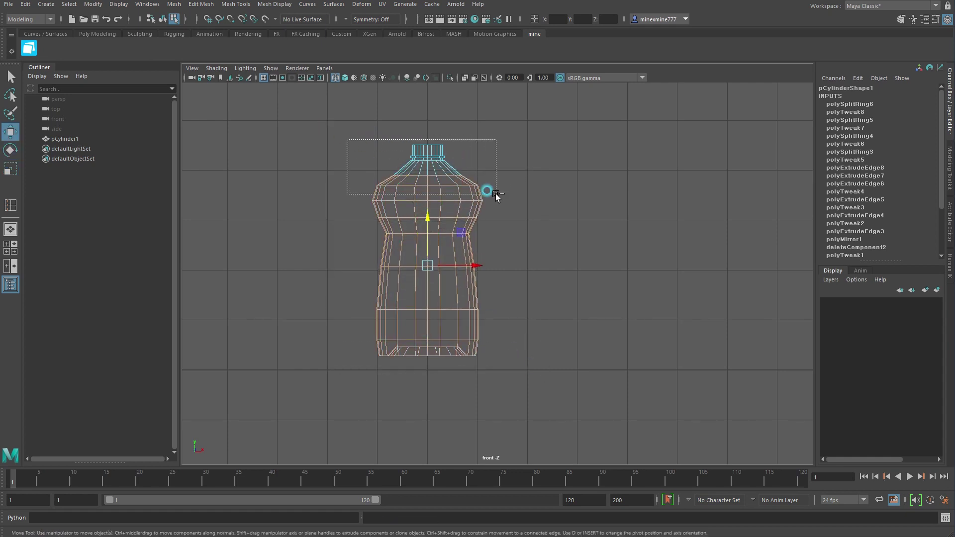
ctrl+drag(347, 139, 507, 216)
double_click(421, 219)
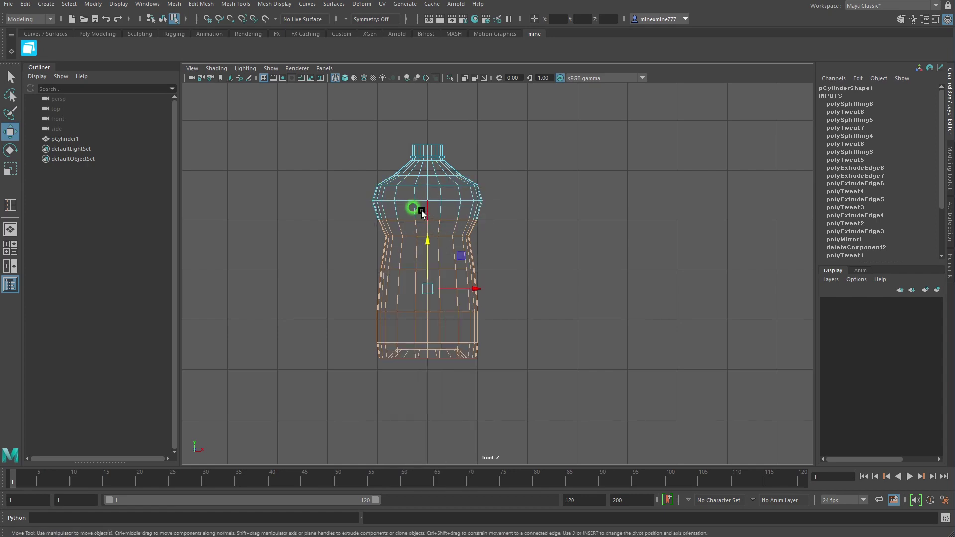
key(r)
drag(423, 219, 427, 221)
key(space)
key(space)
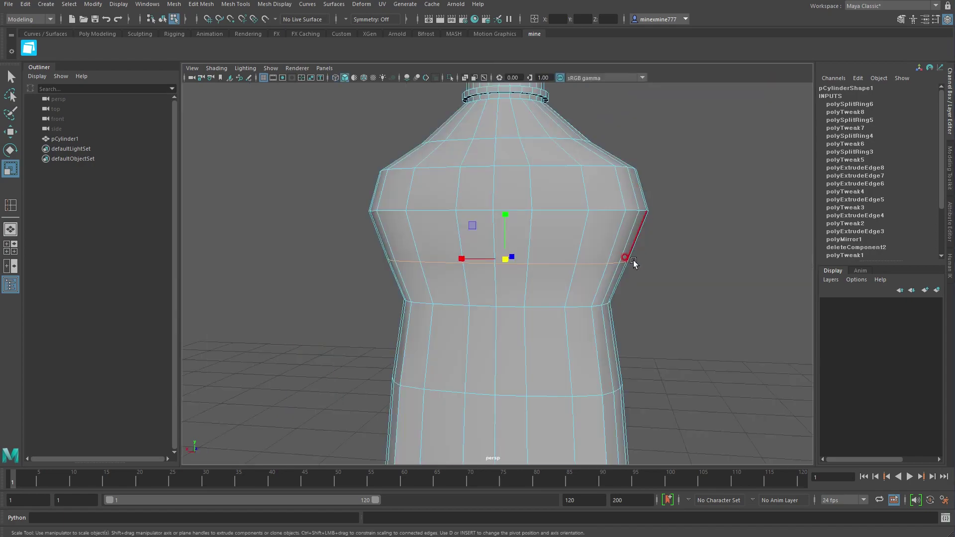
- Put the bottle back in object mode and open the Symmetry dropdown in the status line
scroll(465, 249, down, 3)
mouse_move(465, 249)
alt+mouse_down()
mouse_move(481, 323)
mouse_move(465, 292)
mouse_move(480, 275)
mouse_move(696, 266)
mouse_move(580, 296)
mouse_move(514, 171)
alt+mouse_up()
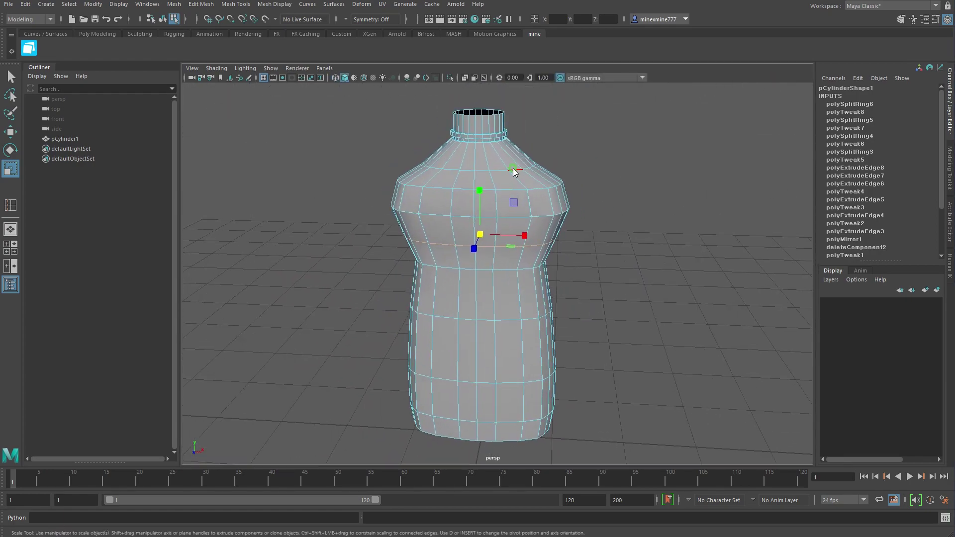
key(F8)
mouse_move(496, 243)
alt+mouse_down()
mouse_move(469, 245)
mouse_move(441, 224)
alt+mouse_up()
key(w)
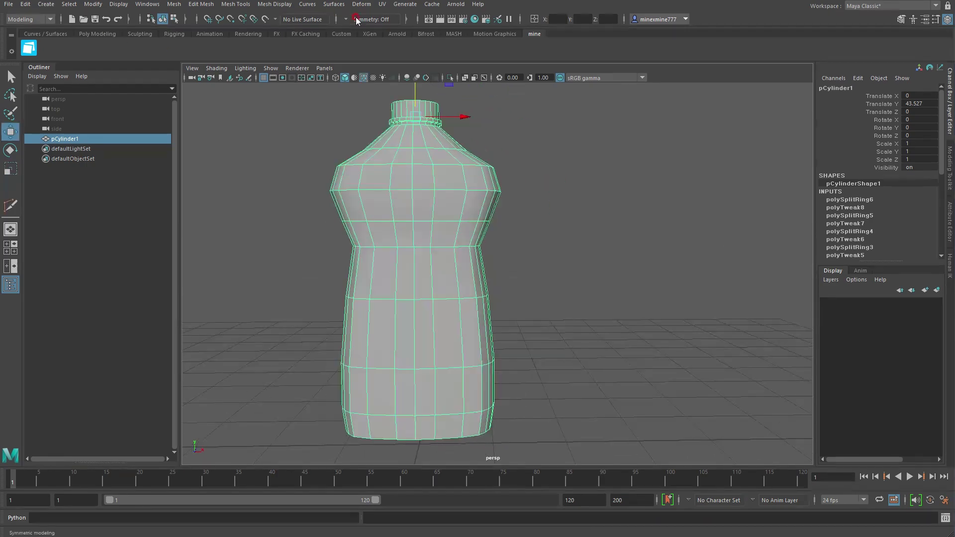
click(354, 21)
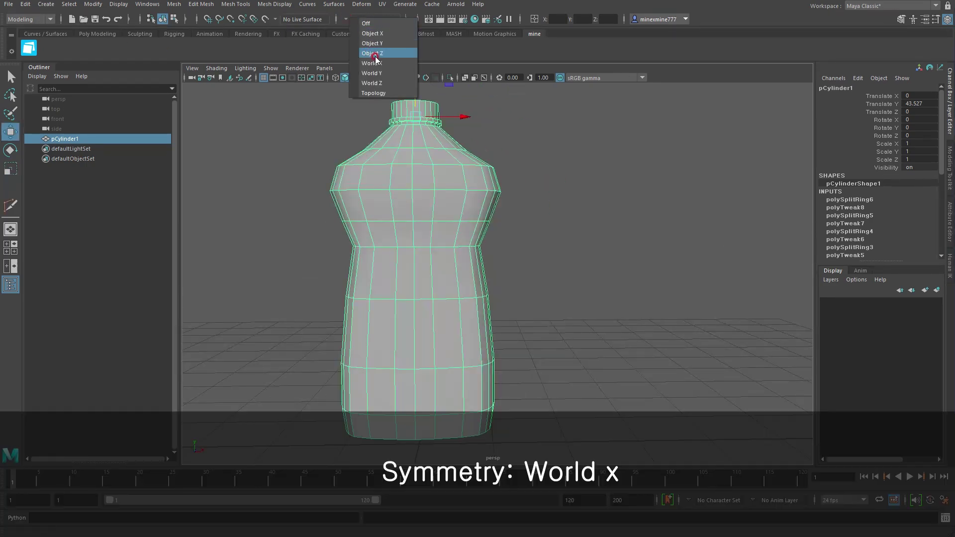
- Set symmetry to World X and make a first Multi-Cut across the upper front face
click(392, 63)
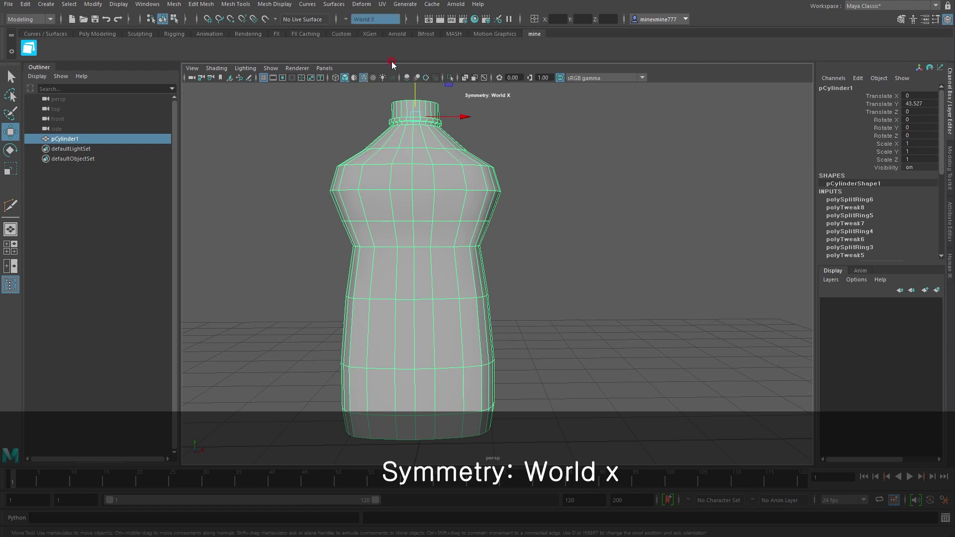
click(247, 7)
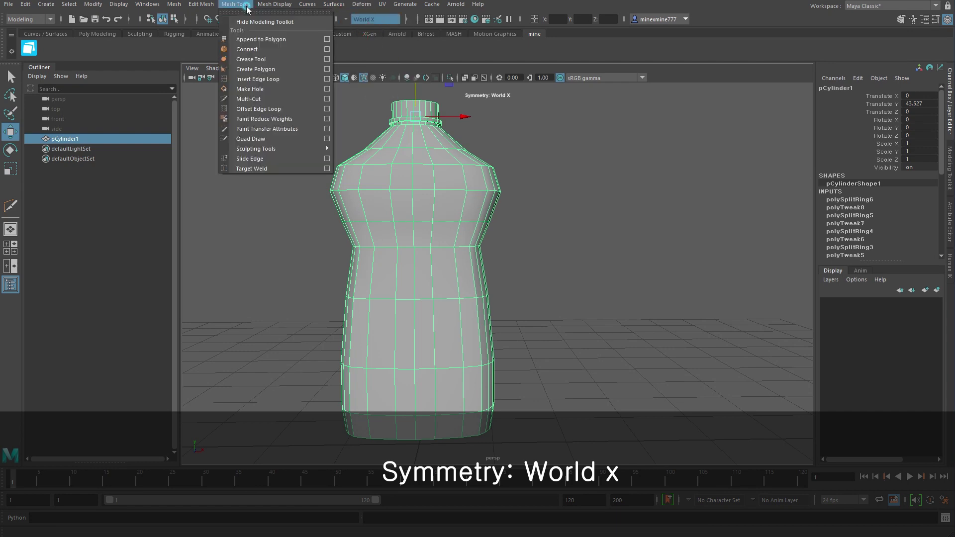
click(279, 99)
alt+right_drag(578, 269, 558, 270)
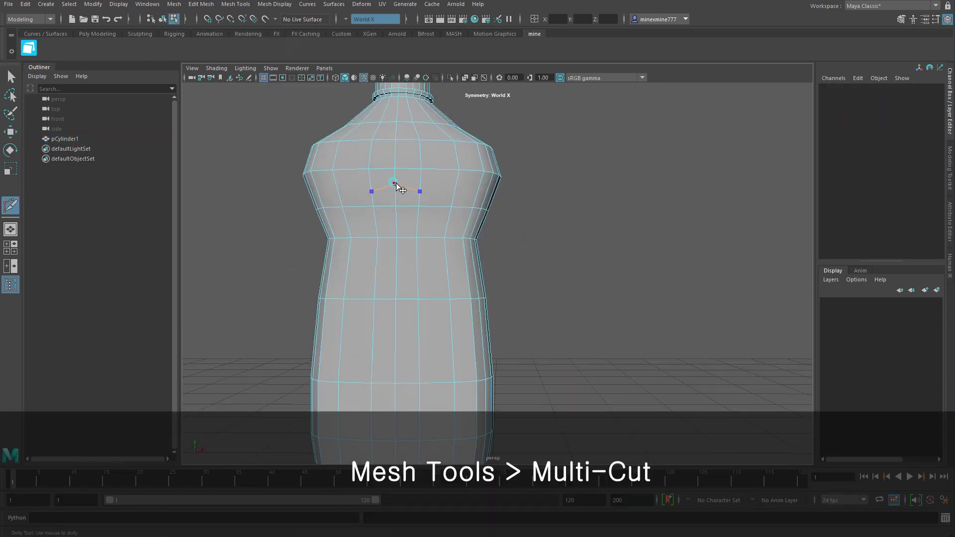
alt+drag(536, 271, 537, 274)
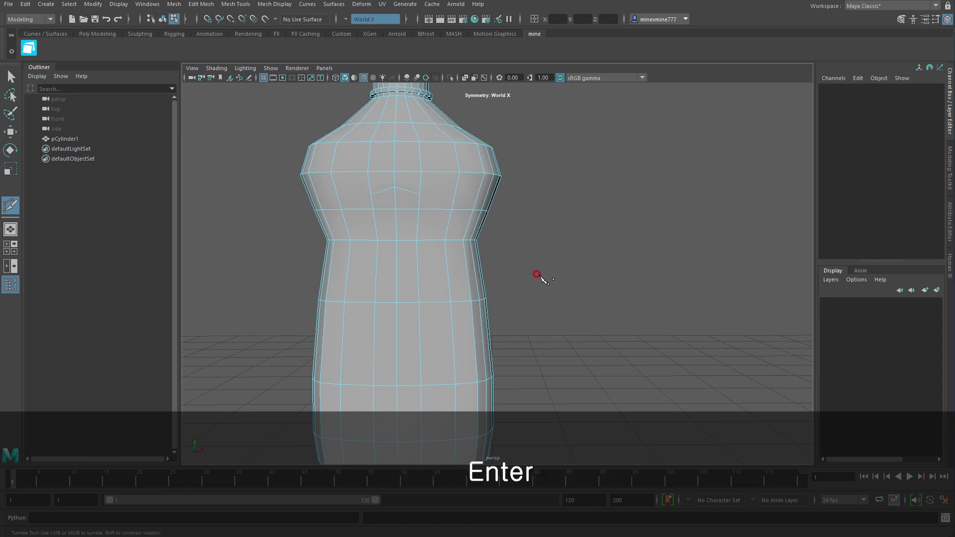
mouse_move(538, 275)
alt+middle_down()
mouse_move(529, 234)
mouse_move(414, 178)
alt+middle_up()
click(421, 182)
key(Return)
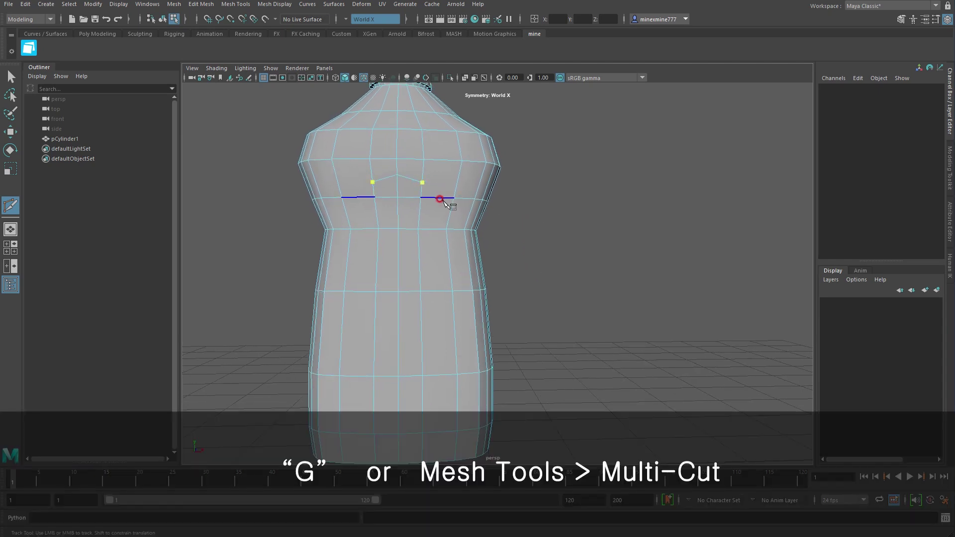
- Cut the label-panel outline from below the shoulder down to a bottom-centre point
mouse_move(448, 198)
alt+middle_down()
mouse_move(458, 224)
mouse_move(448, 229)
alt+middle_up()
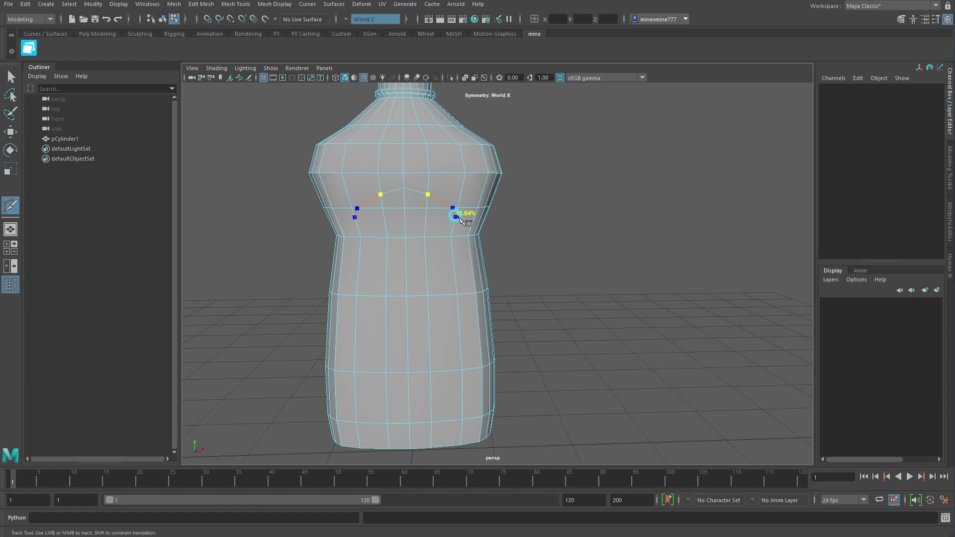
click(456, 214)
mouse_move(456, 214)
alt+right_down()
mouse_move(487, 239)
mouse_move(460, 237)
alt+right_up()
click(456, 234)
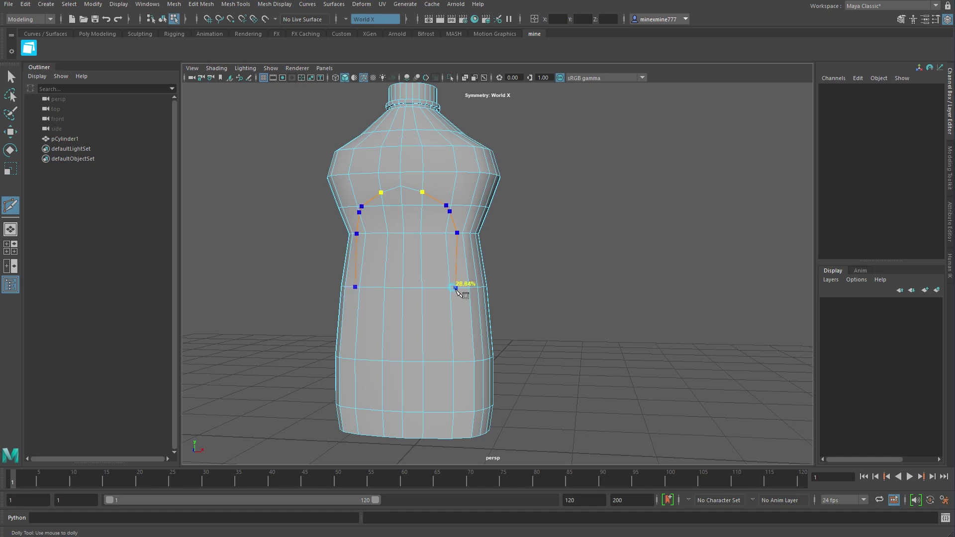
click(456, 287)
click(451, 327)
click(423, 340)
click(403, 344)
key(Return)
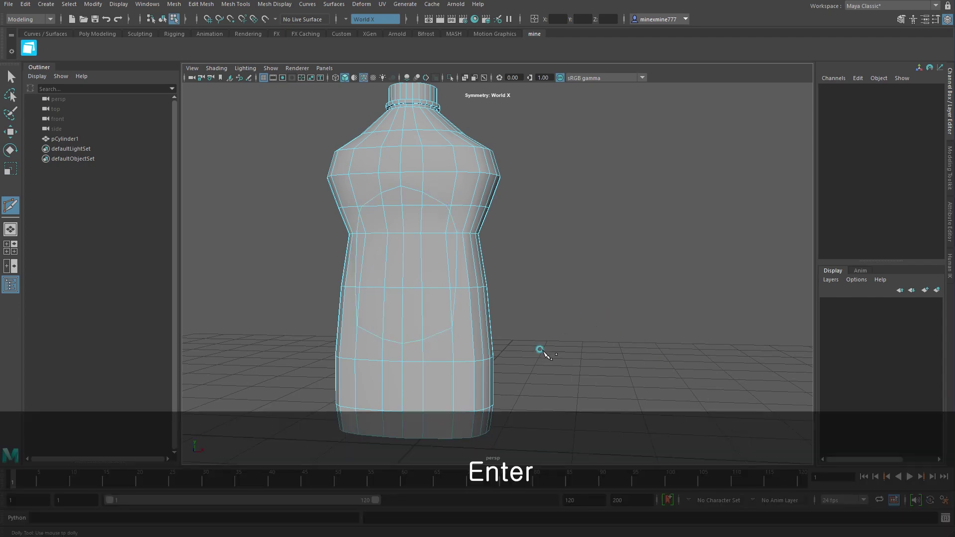
alt+drag(544, 354, 623, 352)
mouse_move(533, 357)
alt+mouse_down()
mouse_move(470, 351)
mouse_move(486, 362)
mouse_move(569, 358)
mouse_move(552, 357)
alt+mouse_up()
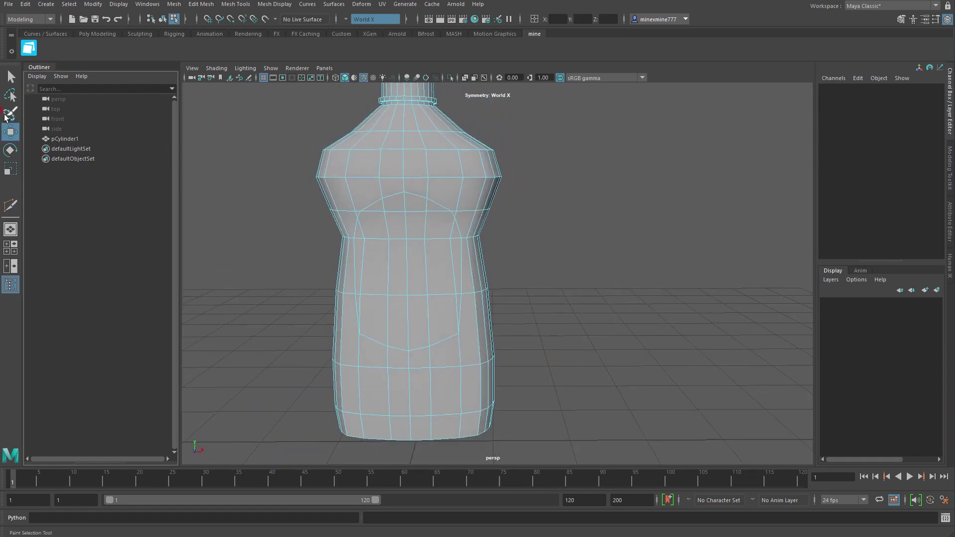
- Paint-select the front label-panel faces in face mode with a half-size brush
click(10, 114)
right_drag(354, 153, 367, 154)
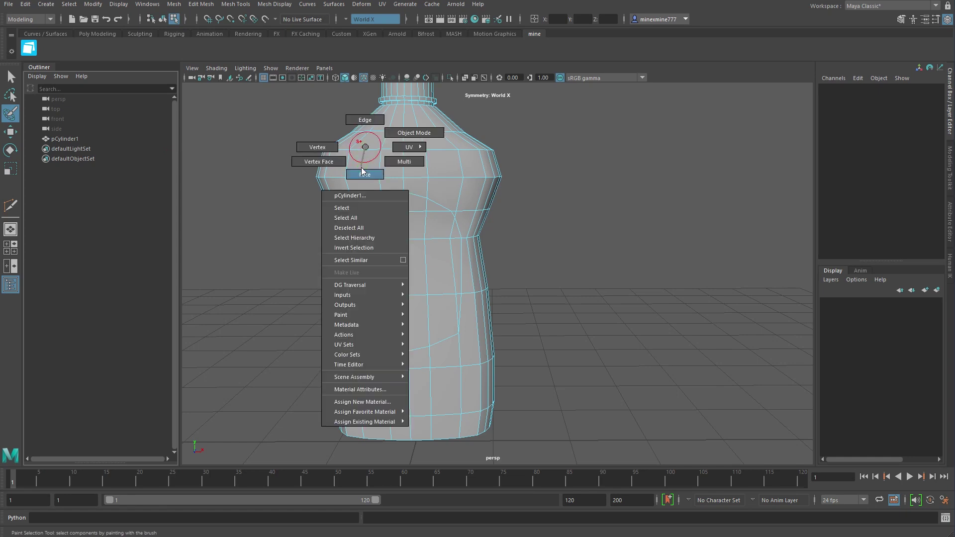
alt+drag(375, 207, 418, 246)
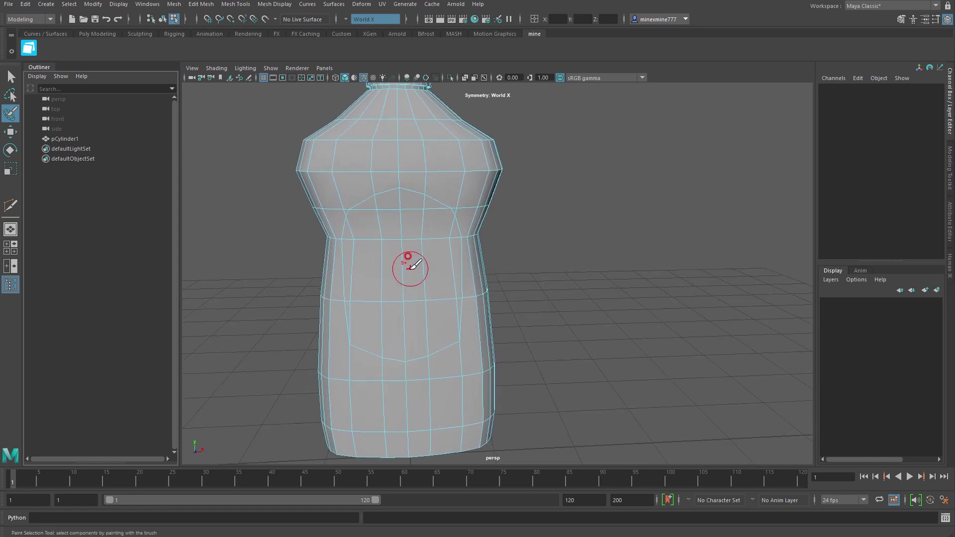
middle_drag(409, 270, 405, 270)
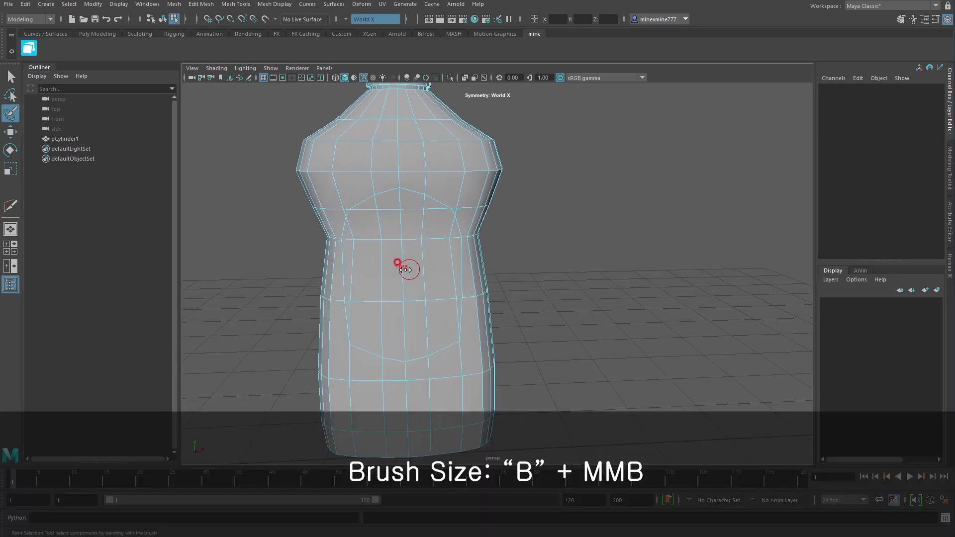
drag(409, 271, 411, 242)
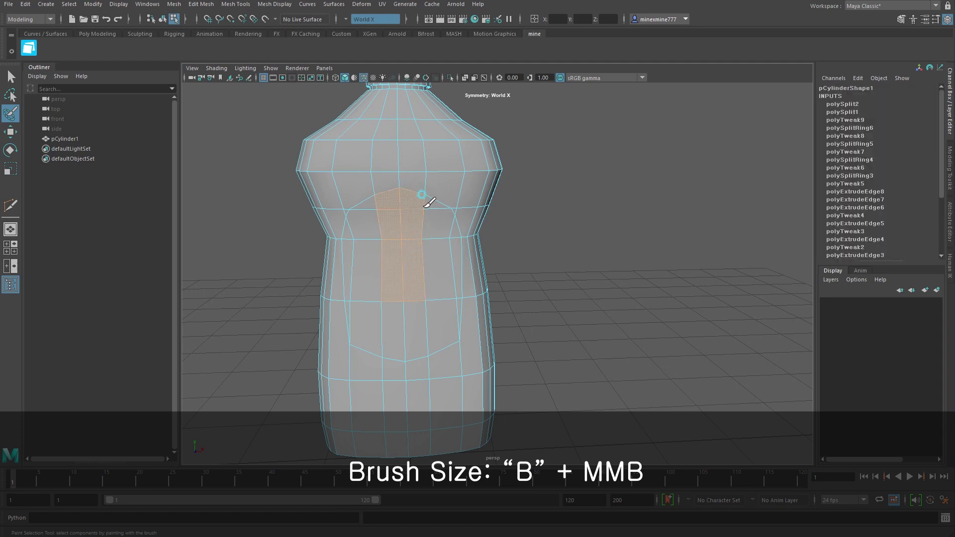
drag(422, 194, 441, 209)
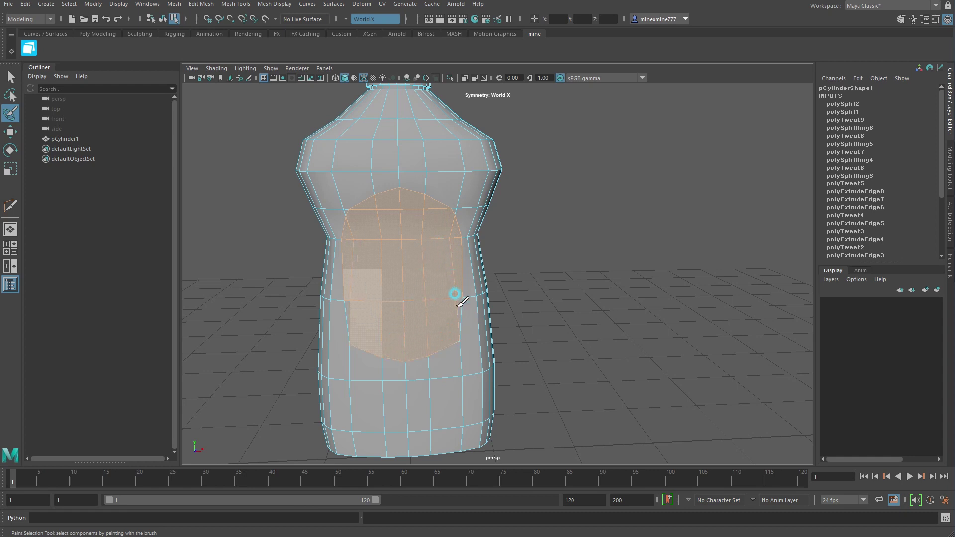
click(202, 6)
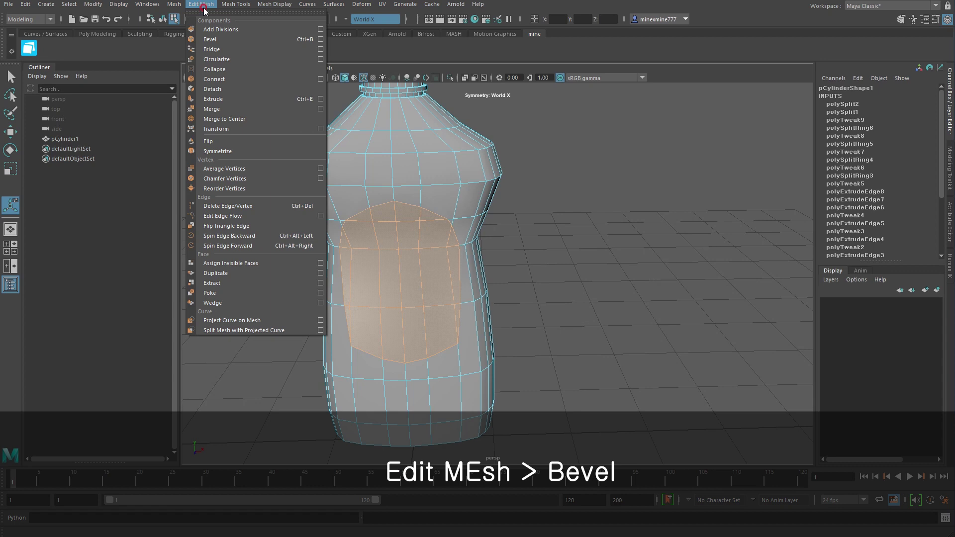
- Bevel the selected panel faces and set polyBevel1 Fraction to 1
click(210, 39)
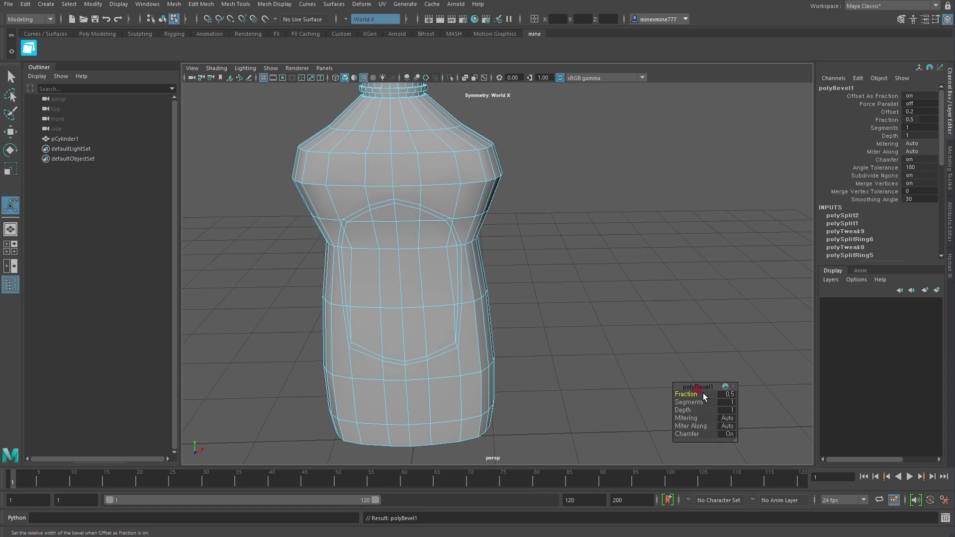
drag(695, 395, 699, 400)
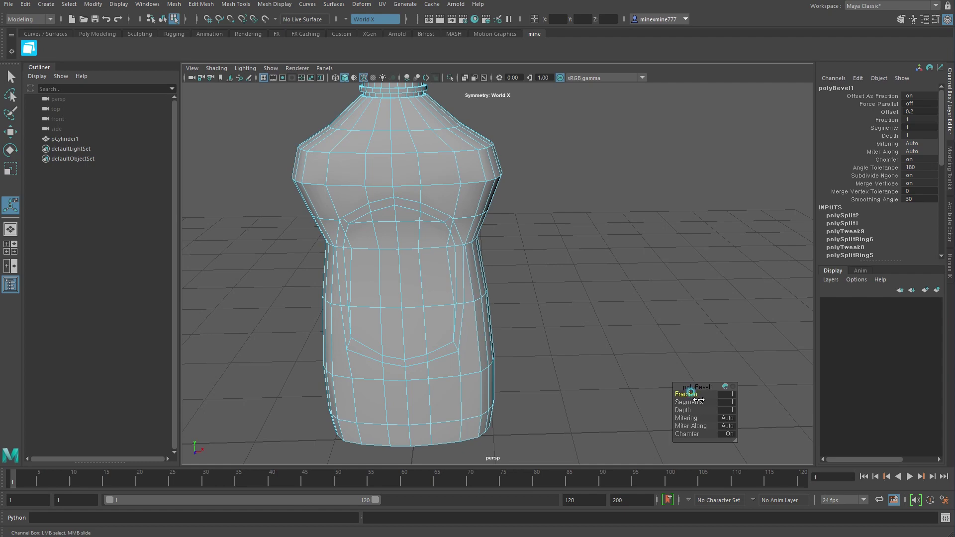
mouse_move(593, 318)
alt+mouse_down()
mouse_move(582, 312)
mouse_move(597, 350)
alt+mouse_up()
- Paint-select the mirrored label panel faces, including the centre faces, in Face mode
right_drag(414, 198, 500, 276)
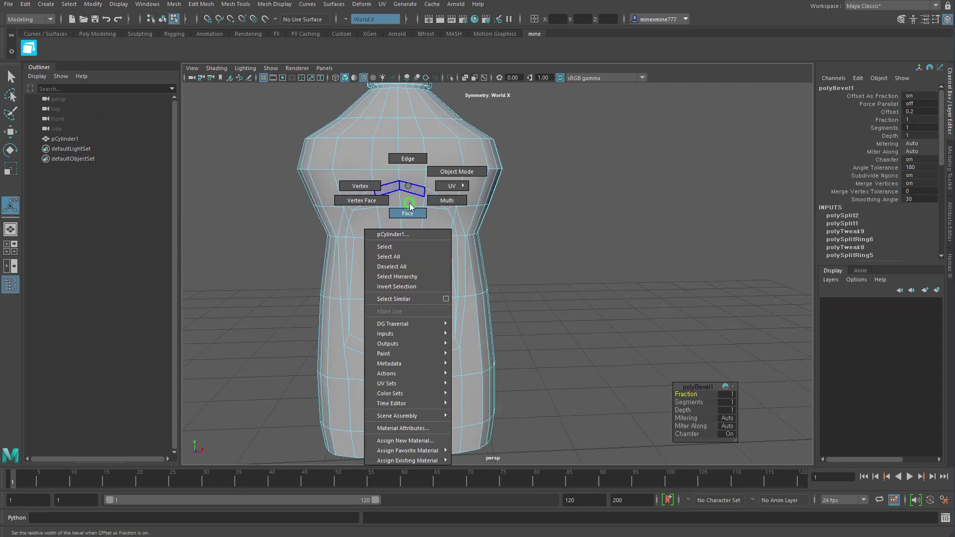
alt+drag(500, 276, 450, 269)
click(11, 113)
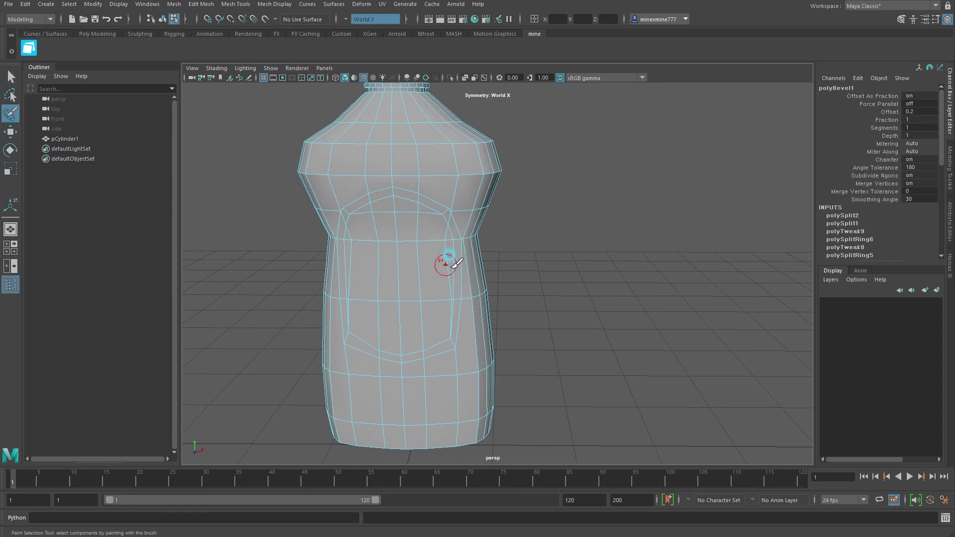
drag(441, 226, 431, 209)
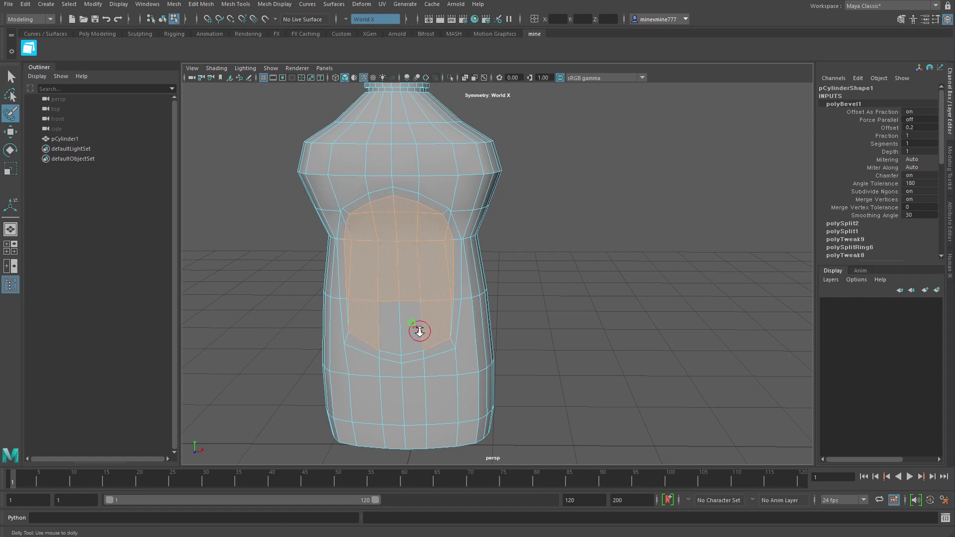
scroll(420, 333, up, 5)
alt+middle_drag(448, 347, 496, 264)
drag(426, 309, 395, 300)
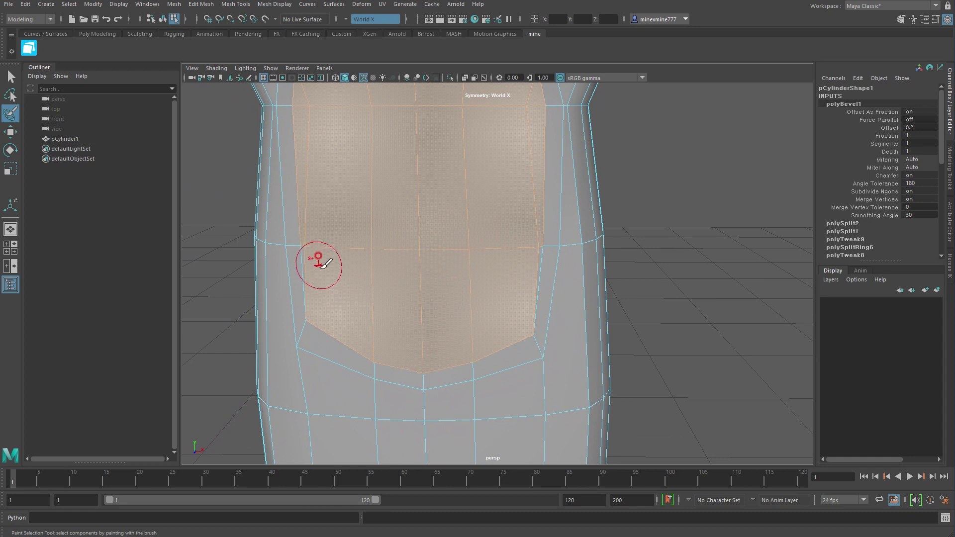
- With the Select Tool, add the narrow side strip faces to the panel selection
key(q)
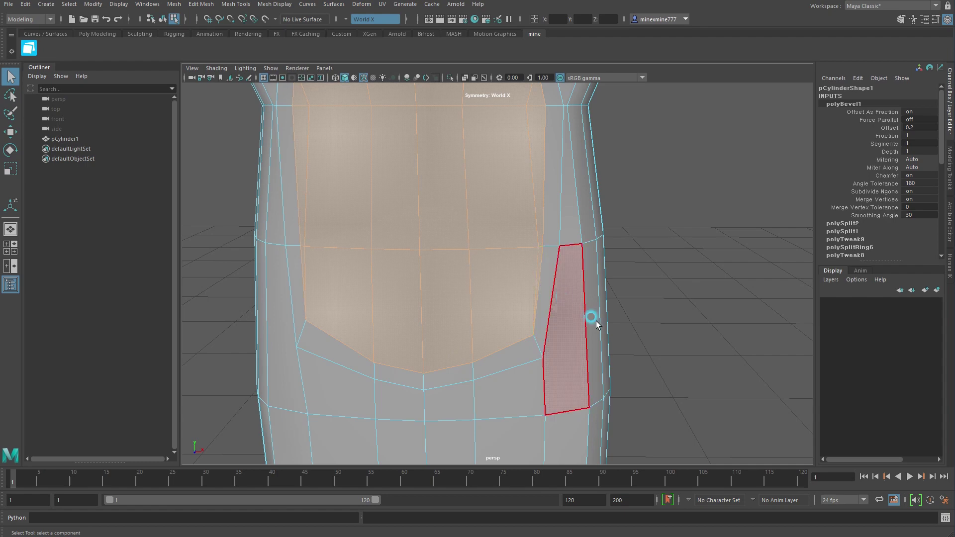
scroll(548, 321, down, 5)
scroll(499, 200, up, 3)
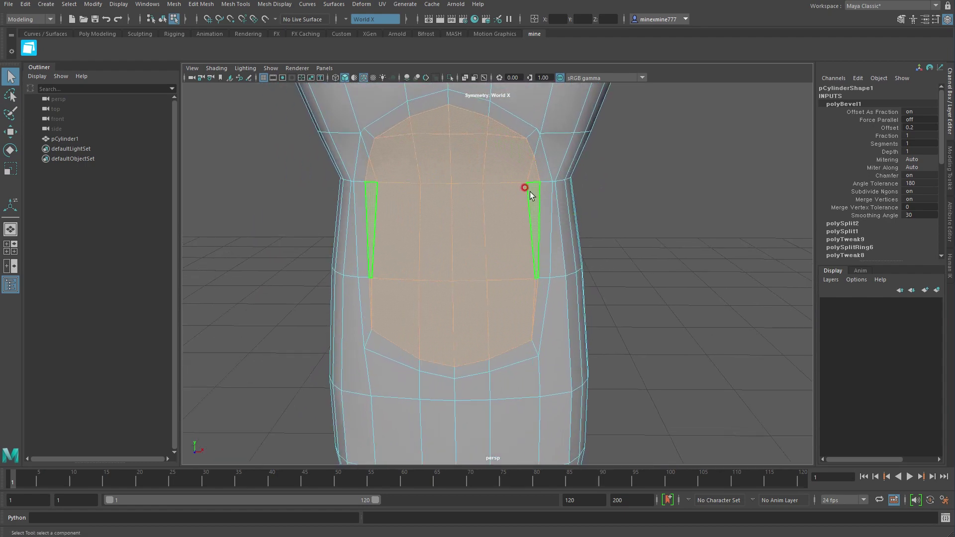
scroll(529, 192, down, 3)
mouse_move(529, 192)
alt+mouse_down()
mouse_move(452, 309)
mouse_move(531, 323)
alt+mouse_up()
shift+click(531, 322)
- In the side view, move the selected label faces along Z into the bottle body
key(w)
key(space)
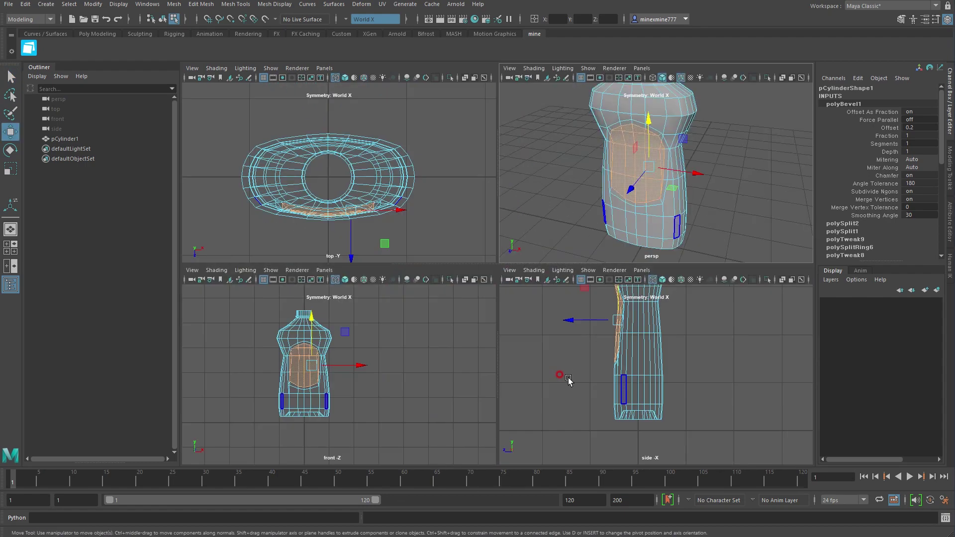
scroll(616, 336, up, 3)
key(space)
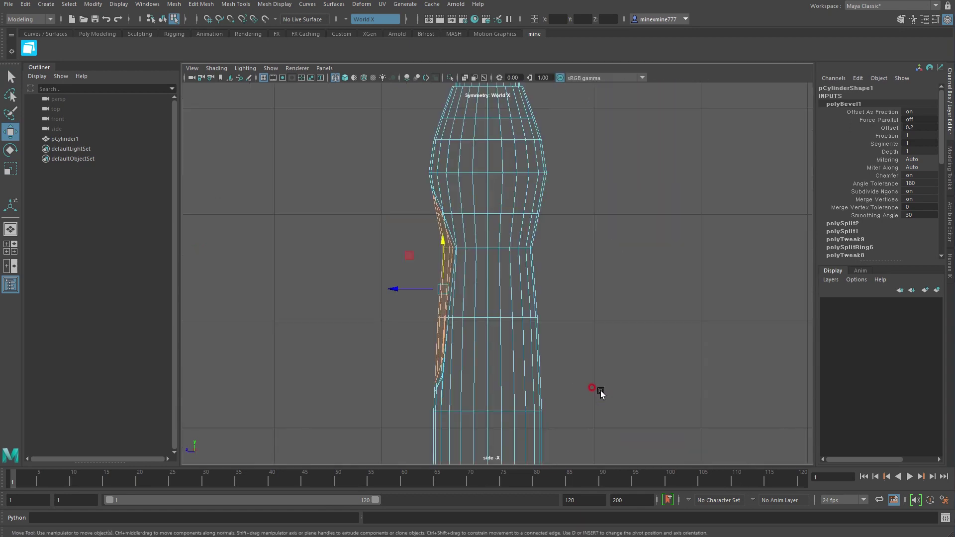
scroll(572, 358, up, 2)
scroll(468, 350, down, 1)
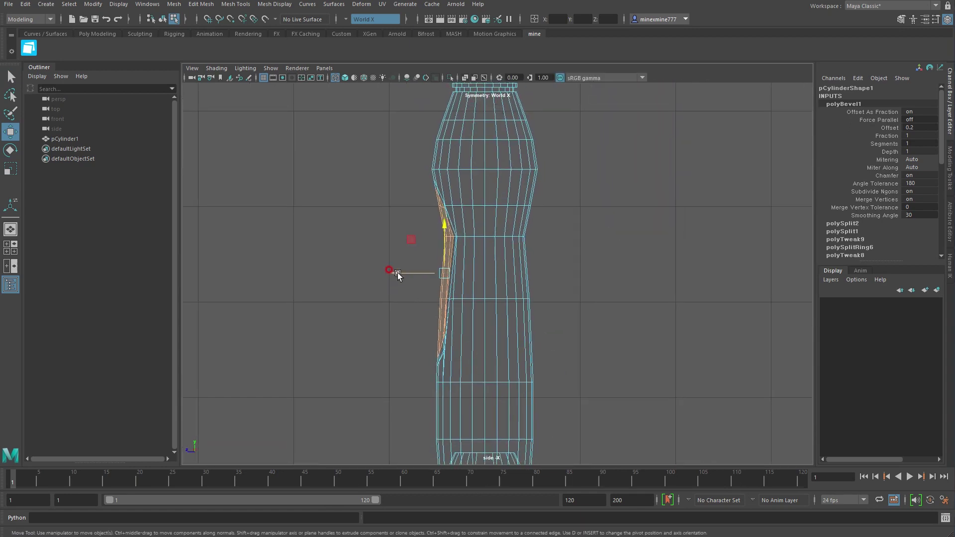
drag(398, 276, 458, 320)
- Back in perspective, inspect the recessed panel head-on and clear the face selection
key(space)
key(space)
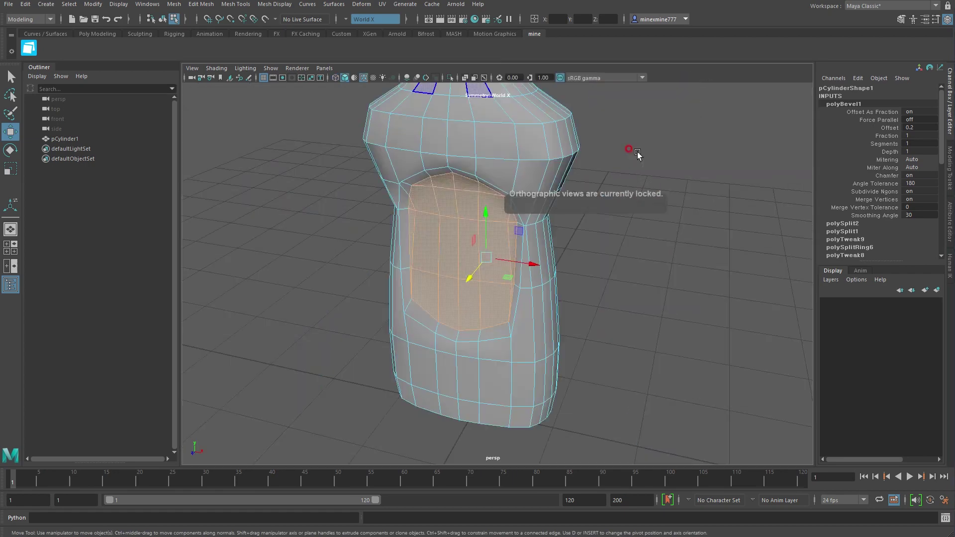
alt+drag(638, 155, 522, 214)
alt+right_drag(522, 214, 463, 274)
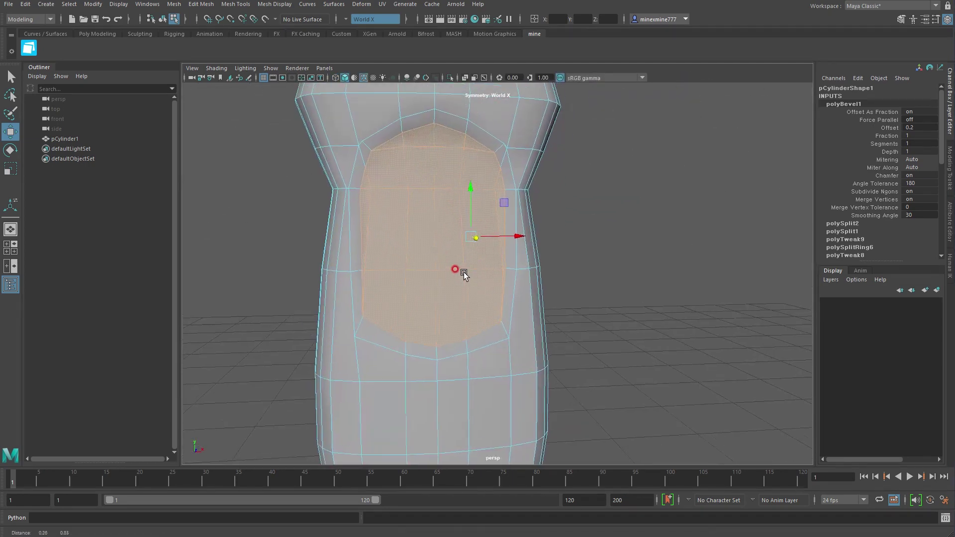
click(643, 239)
alt+drag(668, 258, 636, 266)
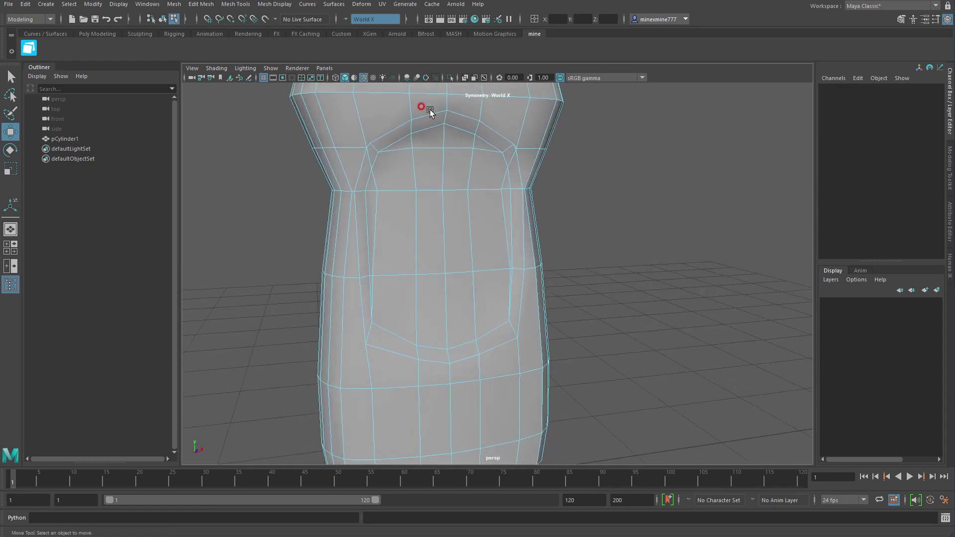
- In Vertex mode, slide the panel's upper-corner vertex up along its edge
alt+drag(431, 112, 433, 192)
mouse_move(508, 160)
right_down()
mouse_move(458, 164)
mouse_move(591, 213)
right_up()
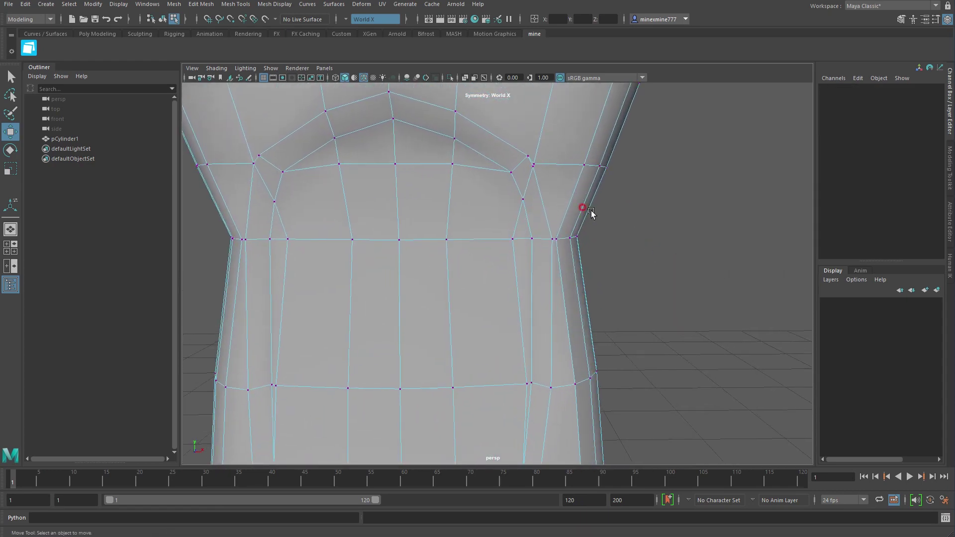
alt+middle_drag(591, 212, 544, 297)
click(516, 281)
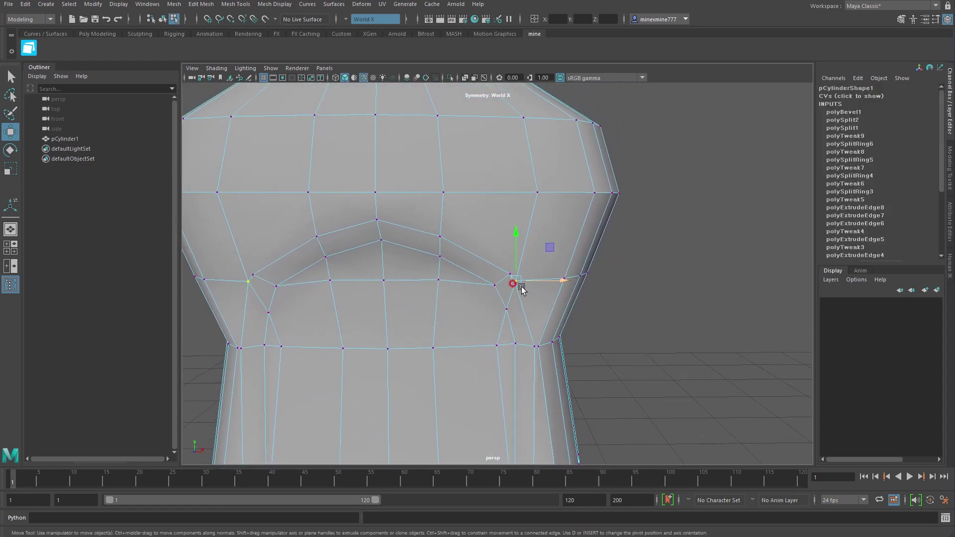
scroll(521, 289, up, 3)
scroll(572, 305, up, 2)
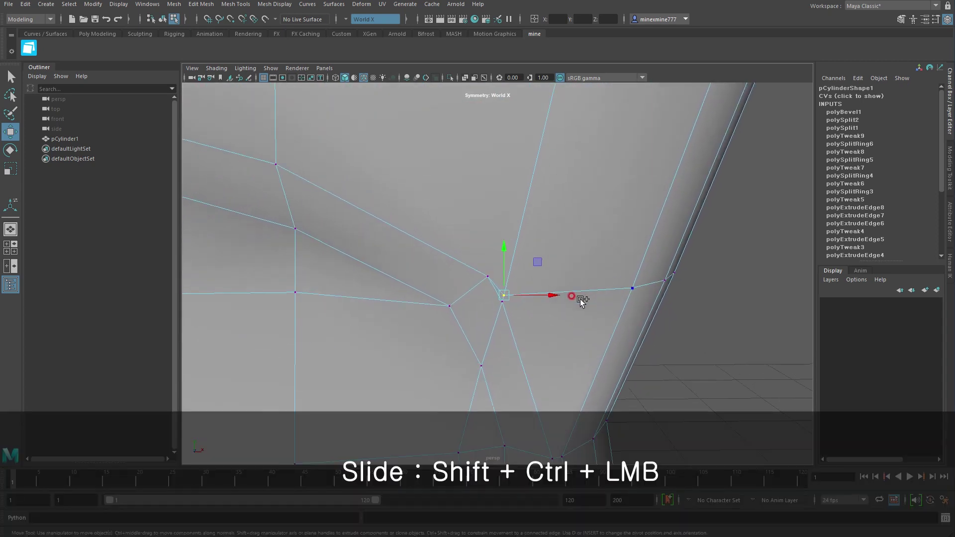
ctrl+shift+drag(509, 293, 516, 267)
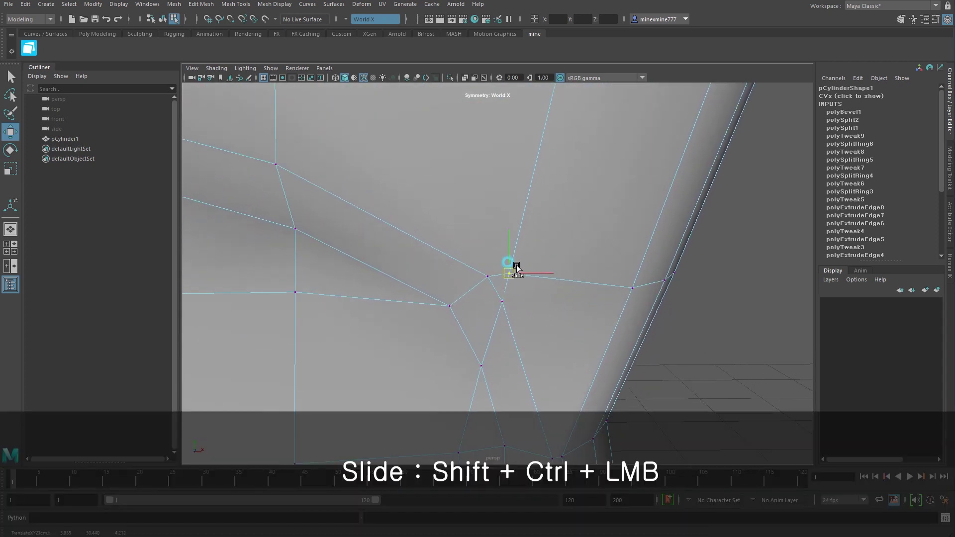
scroll(527, 273, down, 5)
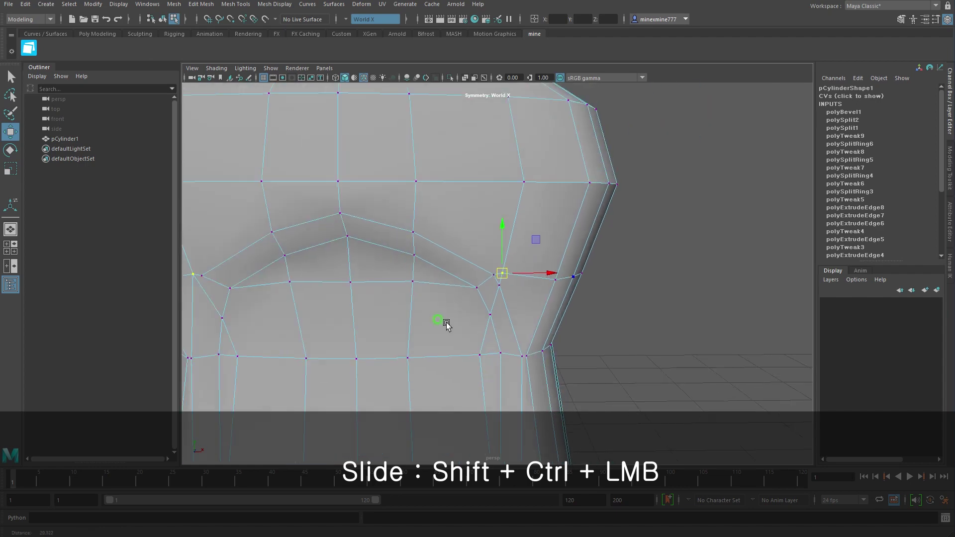
alt+middle_drag(444, 266, 438, 241)
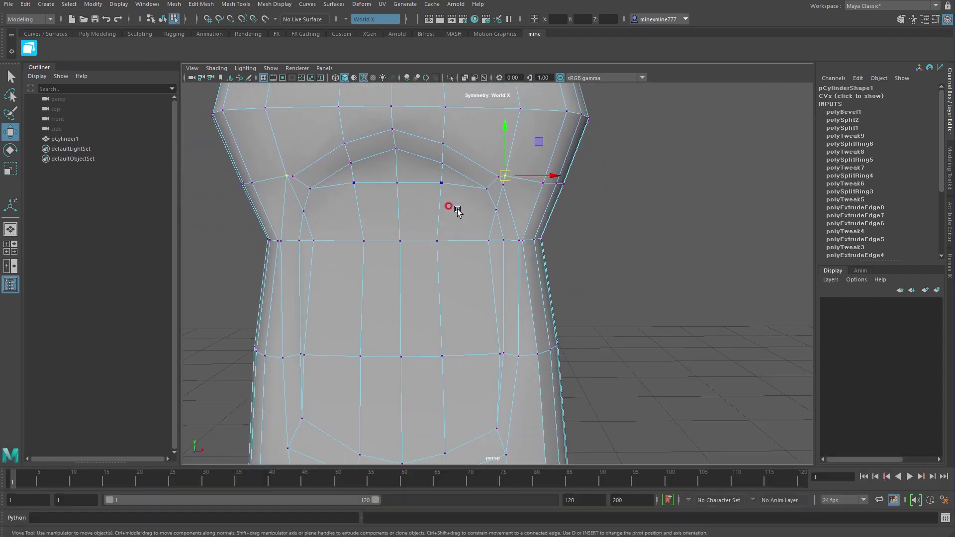
- Slide the panel's top-edge, waist and upper-corner vertices along their edges to even the flow
click(442, 184)
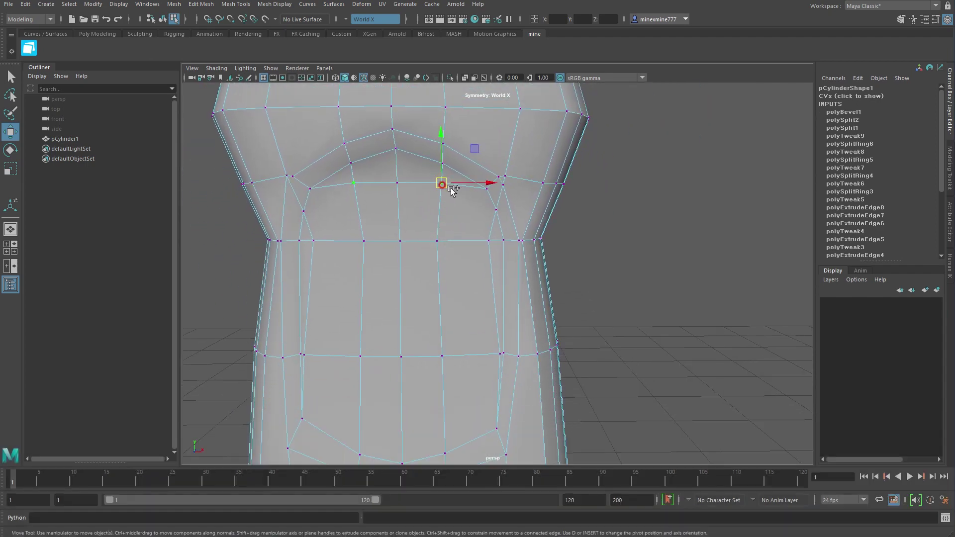
mouse_move(448, 188)
ctrl+shift+mouse_down()
mouse_move(443, 199)
mouse_move(406, 205)
ctrl+shift+mouse_up()
click(401, 184)
alt+middle_drag(554, 327, 465, 294)
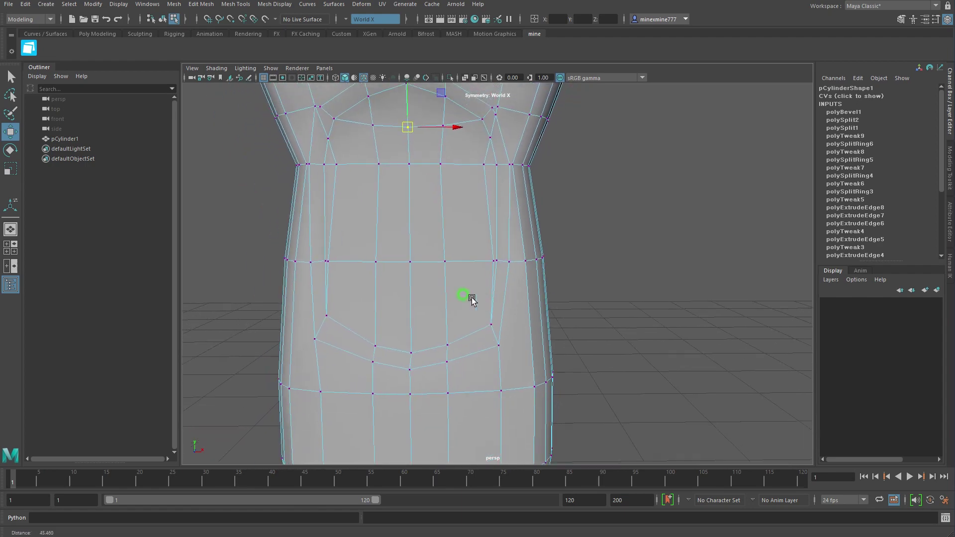
click(502, 293)
ctrl+shift+drag(502, 294, 533, 294)
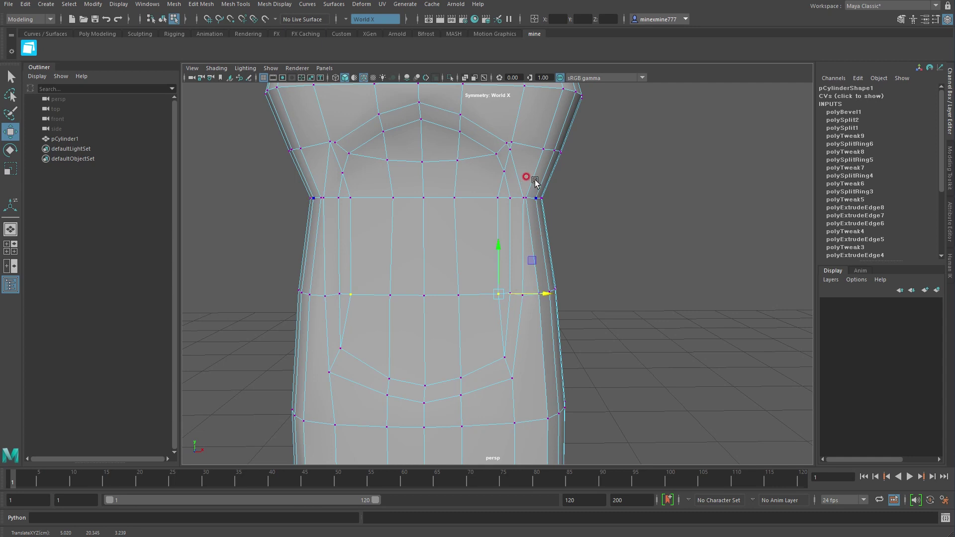
alt+drag(535, 182, 529, 169)
click(516, 161)
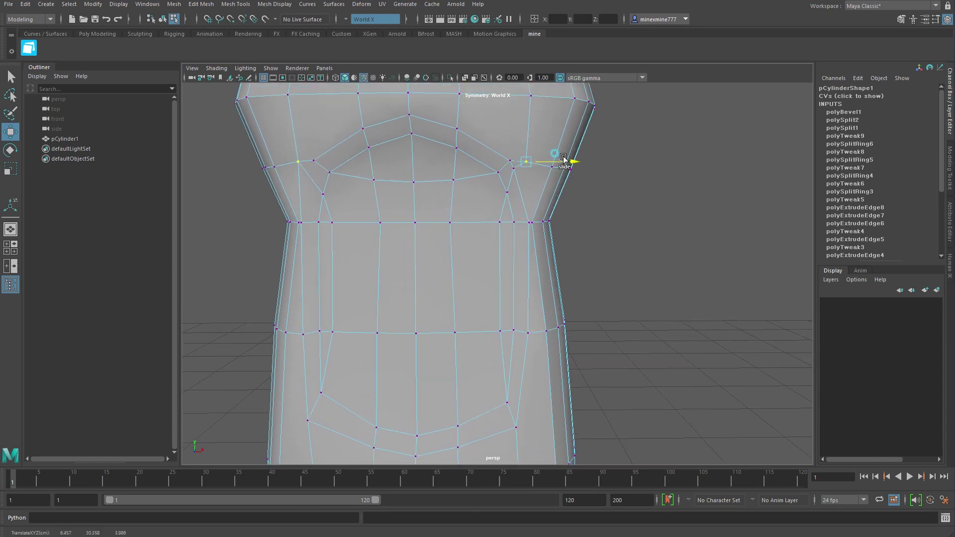
ctrl+shift+drag(518, 177, 518, 205)
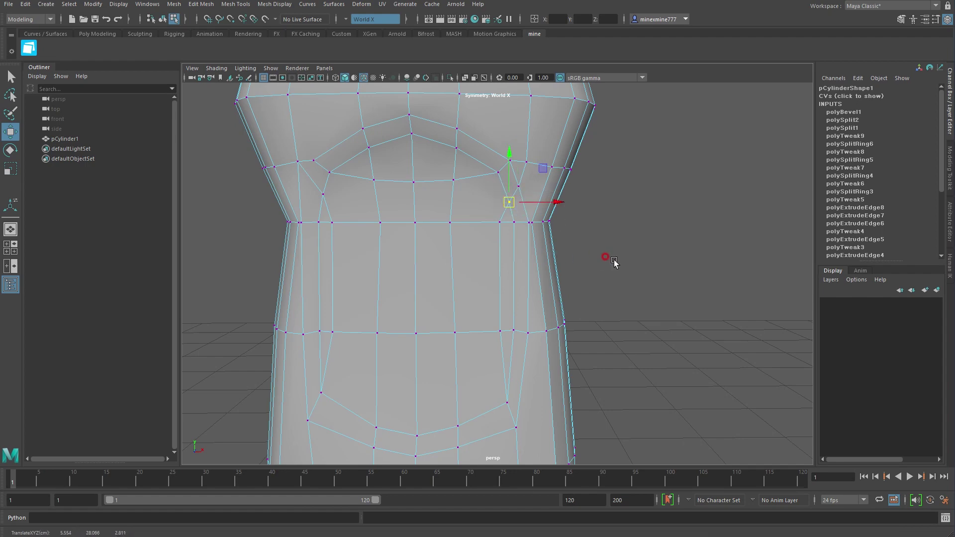
mouse_move(615, 261)
alt+mouse_down()
mouse_move(601, 264)
mouse_move(601, 254)
mouse_move(567, 300)
mouse_move(418, 292)
mouse_move(443, 320)
mouse_move(580, 297)
mouse_move(574, 289)
alt+mouse_up()
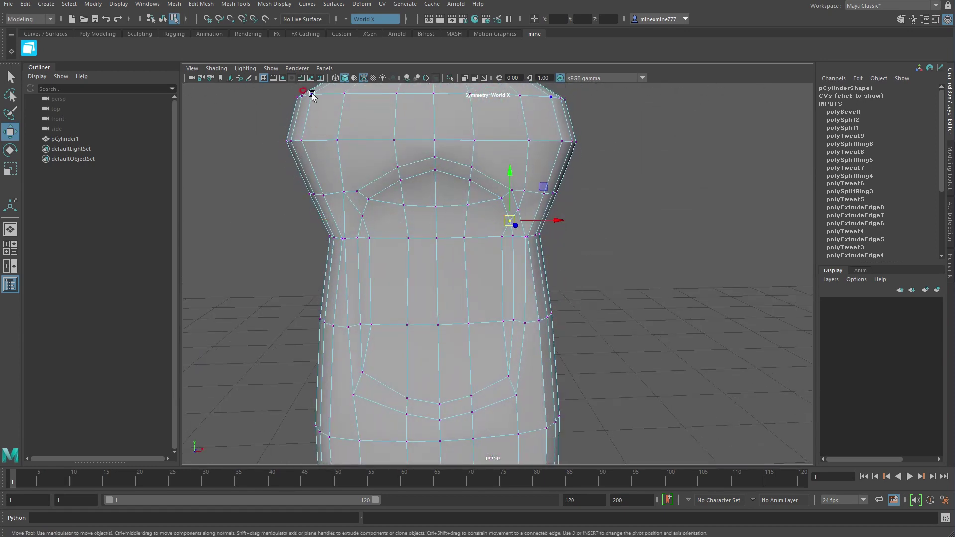
- Set Symmetry to Off, then delete all left-half faces in the front view
click(358, 20)
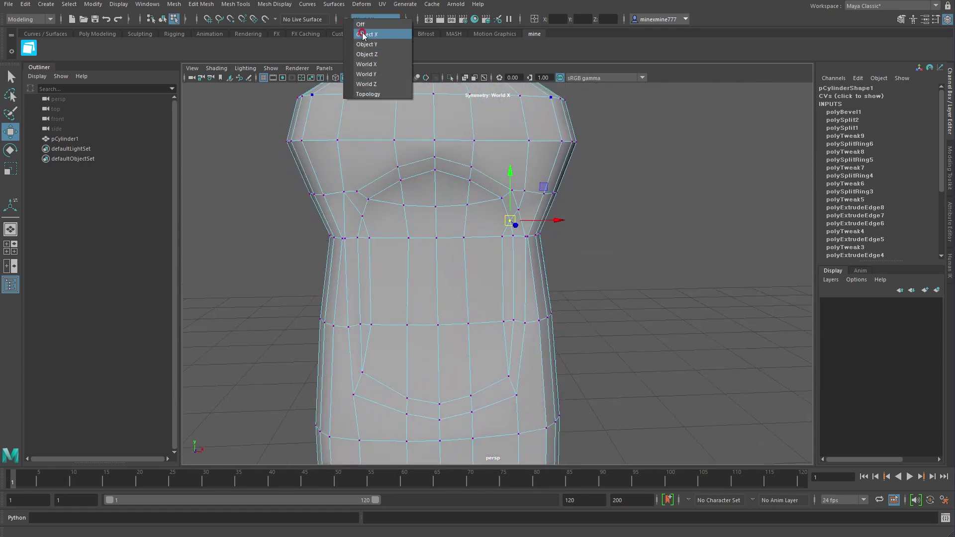
click(361, 24)
key(space)
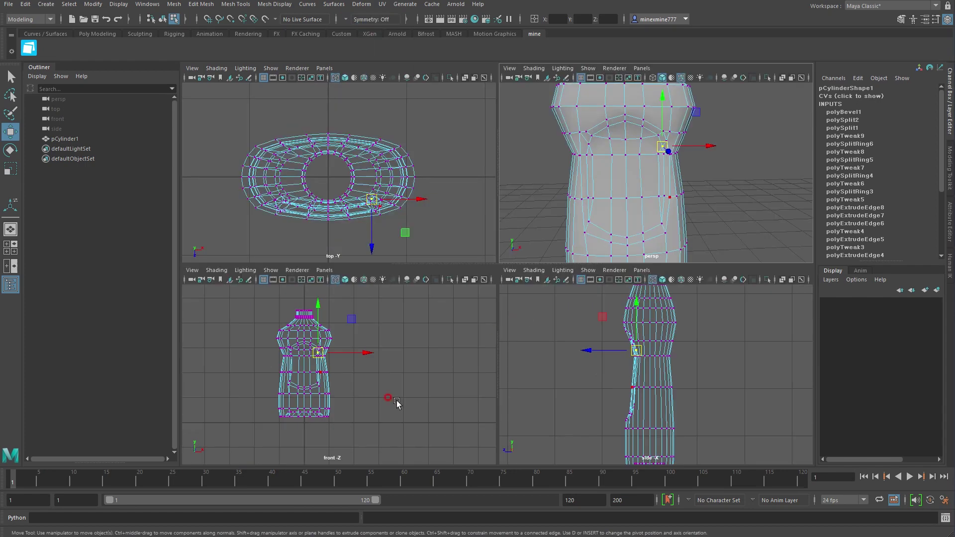
key(space)
right_click(460, 201)
click(461, 204)
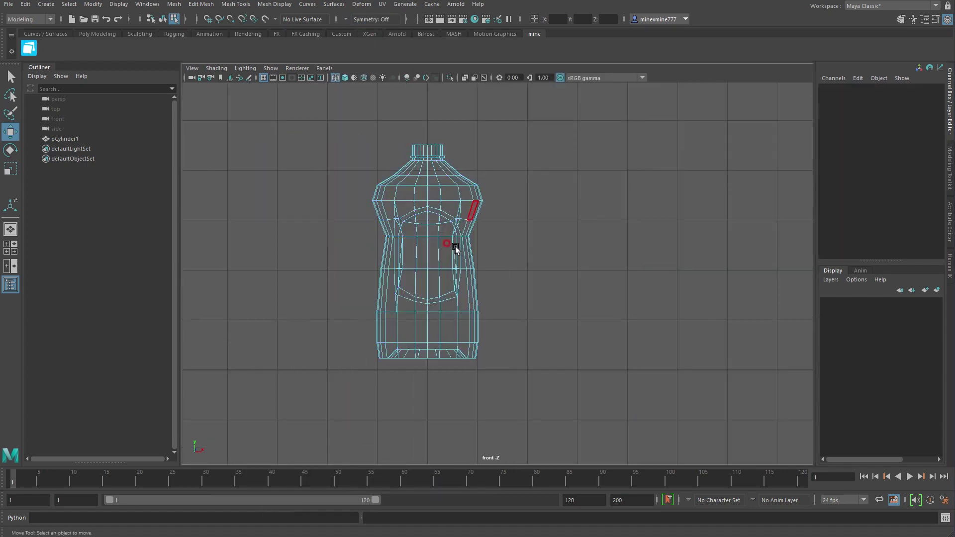
mouse_move(324, 106)
mouse_down()
mouse_move(385, 353)
mouse_move(417, 412)
mouse_up()
key(Delete)
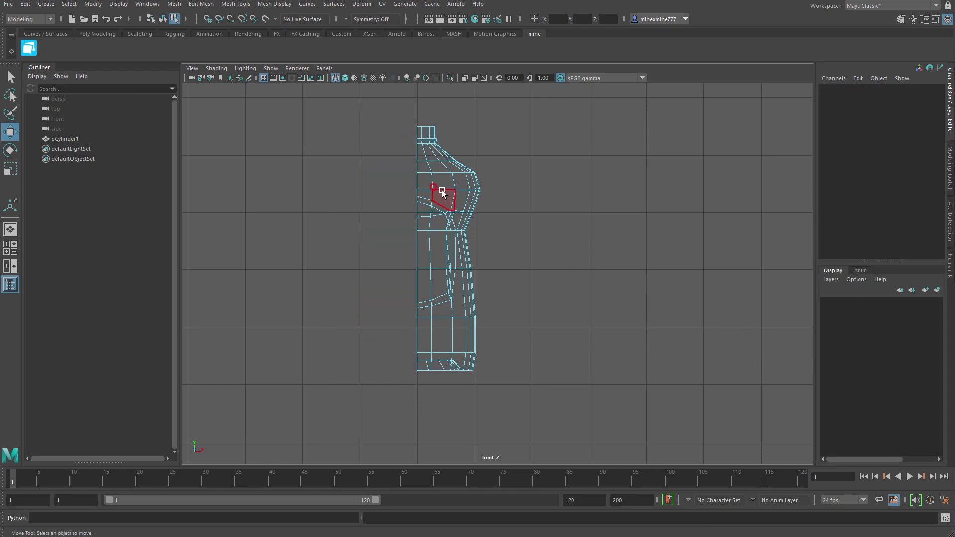
right_drag(441, 188, 475, 175)
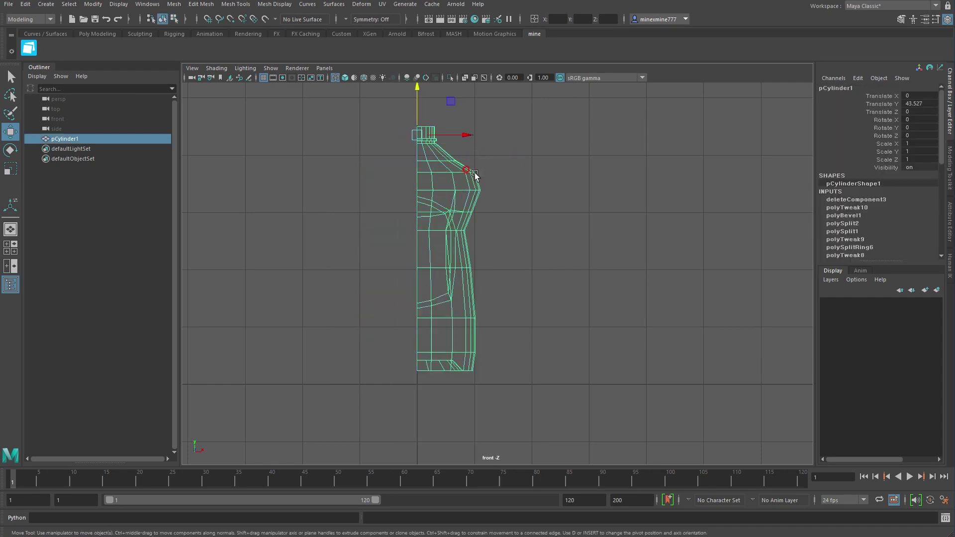
- Mesh > Mirror the half bottle into a full one and set Symmetry to World X
click(174, 4)
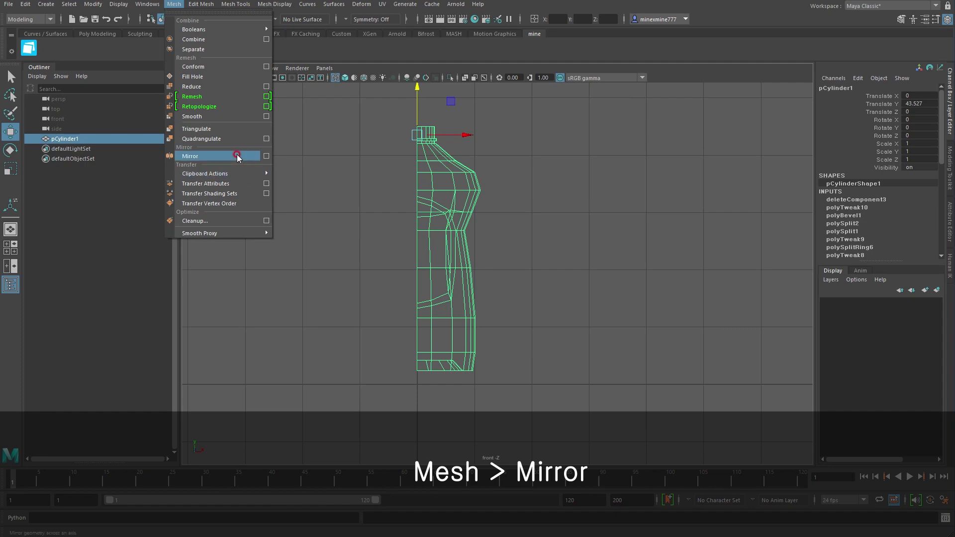
click(237, 155)
key(space)
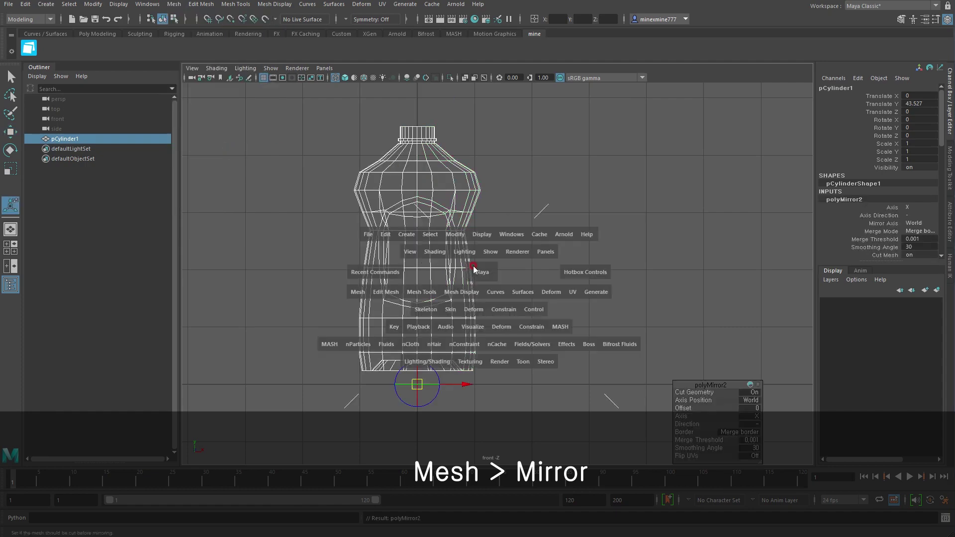
key(space)
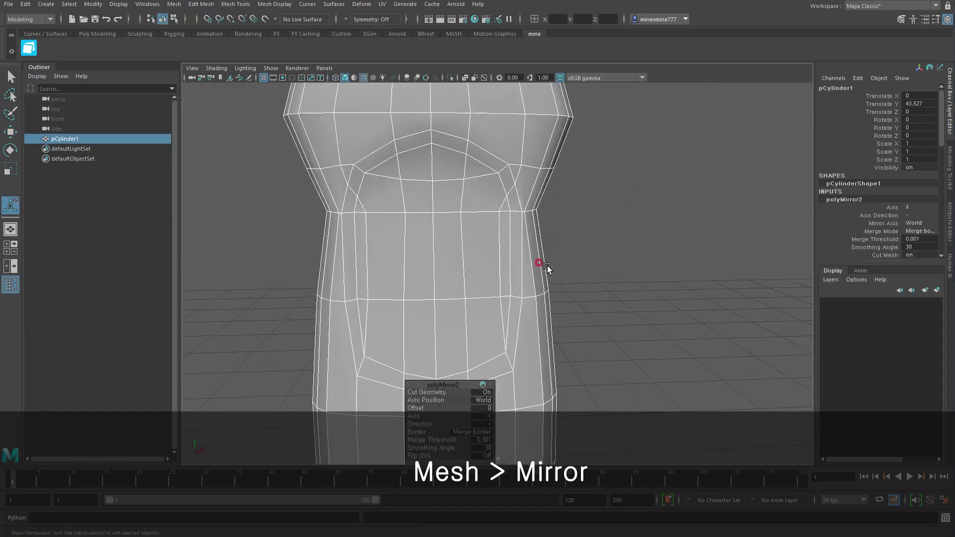
alt+middle_drag(506, 268, 463, 251)
click(348, 19)
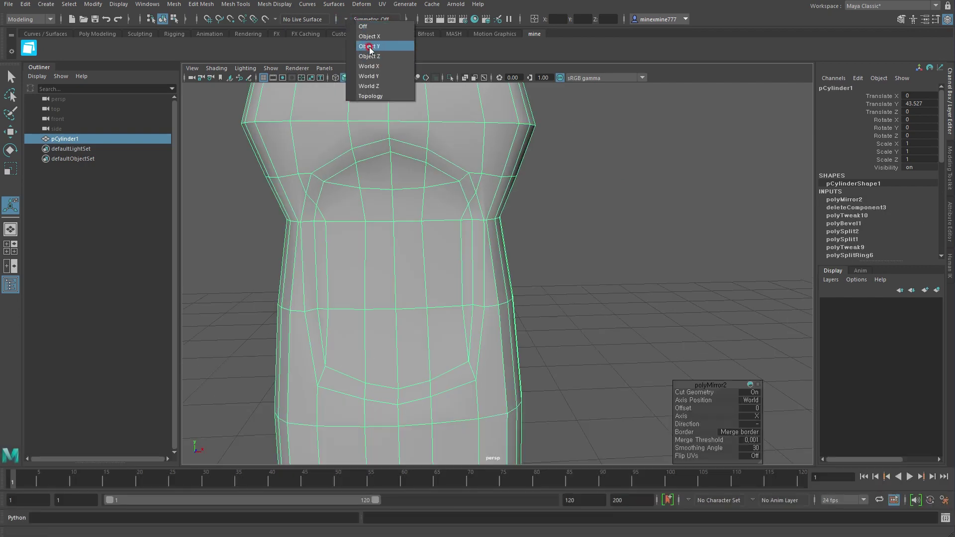
click(371, 67)
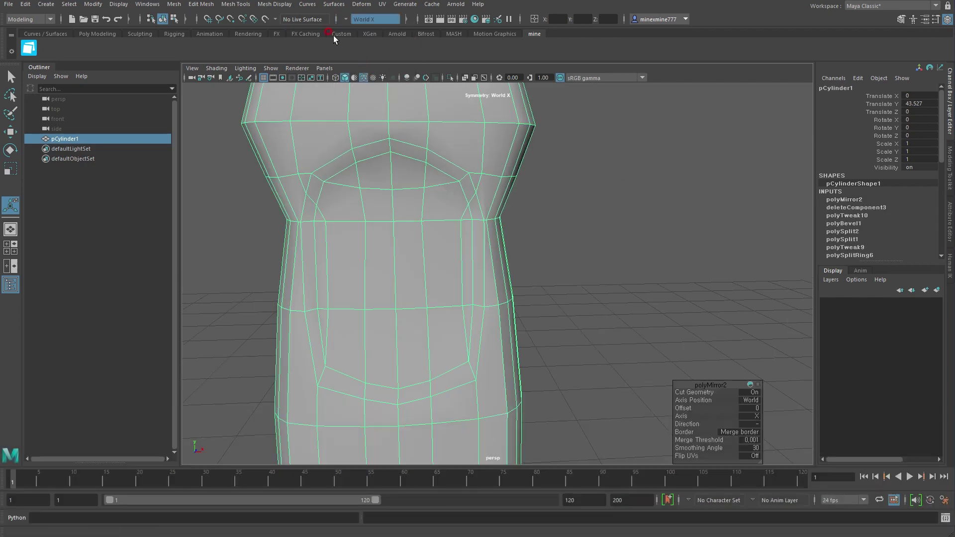
click(273, 4)
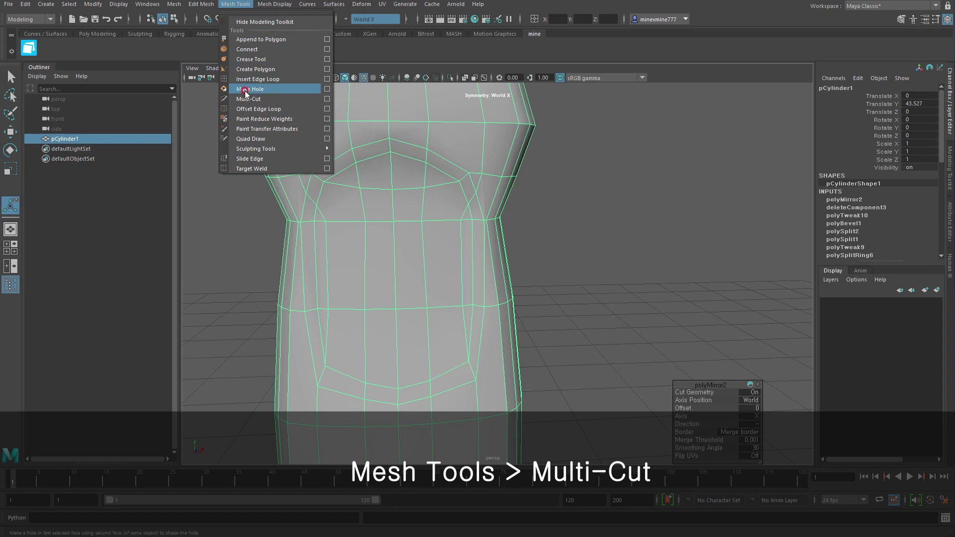
- Multi-Cut a new edge from the panel's top edge down to the horizontal edge
click(246, 99)
scroll(473, 239, up, 2)
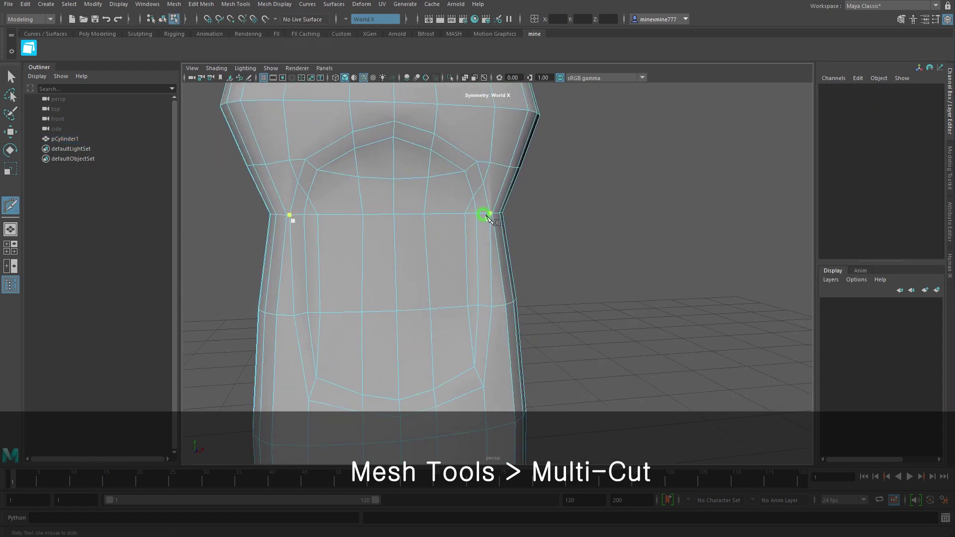
click(441, 175)
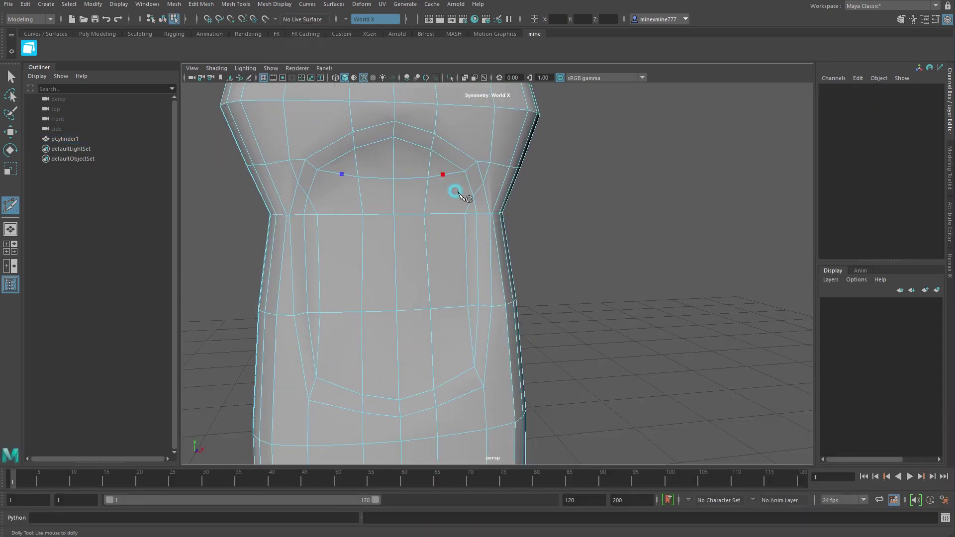
click(462, 213)
- Slide the new cut vertex along its edge to reshape the panel's top curve
key(w)
right_drag(455, 157, 416, 156)
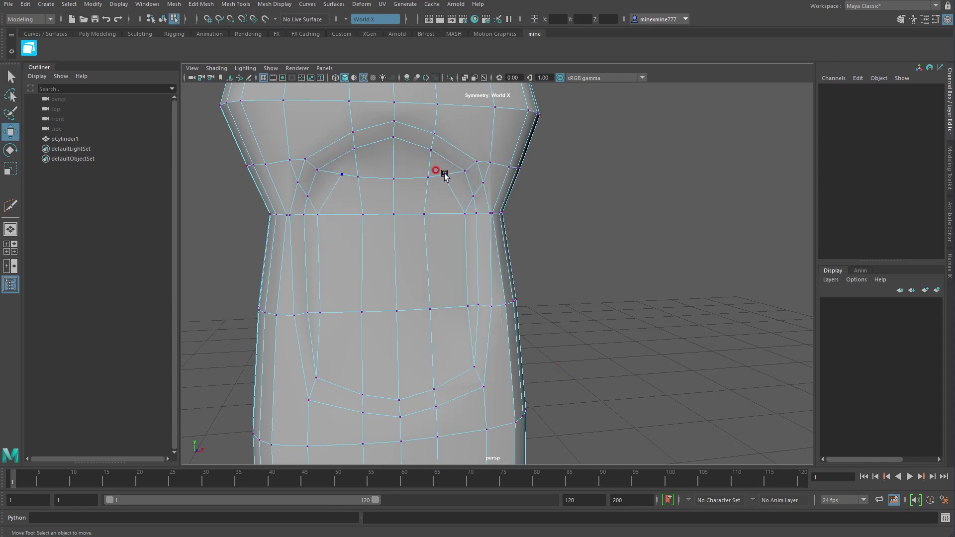
click(444, 173)
ctrl+shift+middle_drag(444, 174, 444, 182)
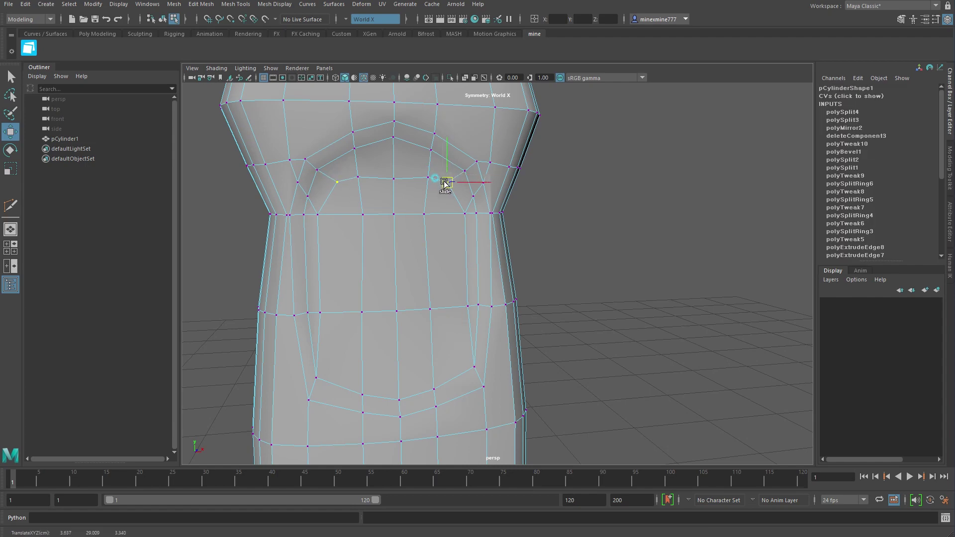
mouse_move(555, 319)
alt+mouse_down()
mouse_move(540, 301)
mouse_move(554, 312)
mouse_move(535, 358)
mouse_move(490, 289)
alt+mouse_up()
mouse_move(461, 254)
alt+mouse_down()
mouse_move(513, 303)
mouse_move(572, 315)
alt+mouse_up()
scroll(580, 328, up, 5)
drag(459, 302, 468, 299)
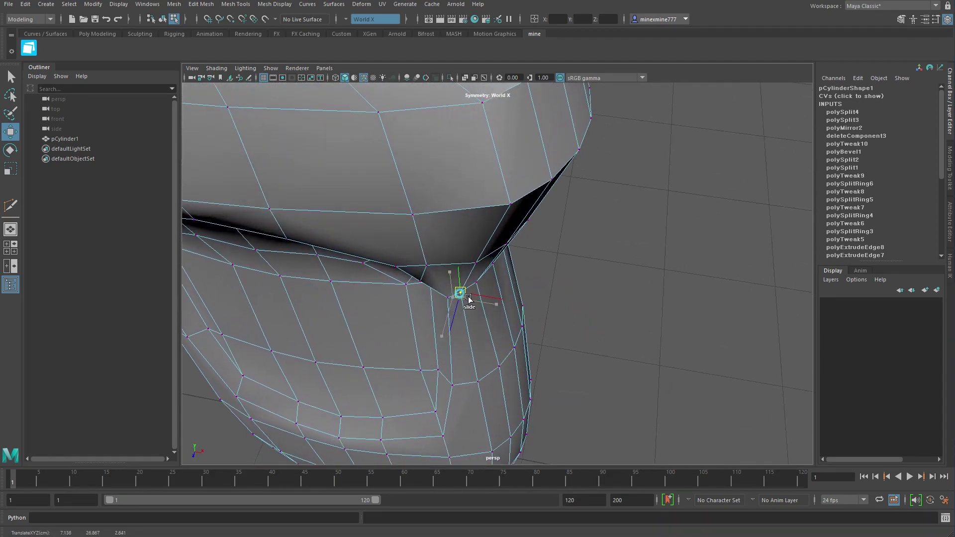
scroll(470, 299, down, 3)
mouse_move(552, 324)
alt+mouse_down()
mouse_move(516, 333)
mouse_move(518, 345)
mouse_move(556, 334)
alt+mouse_up()
scroll(556, 333, down, 3)
mouse_move(575, 294)
alt+mouse_down()
mouse_move(475, 326)
mouse_move(552, 330)
mouse_move(514, 315)
mouse_move(509, 252)
mouse_move(486, 187)
alt+mouse_up()
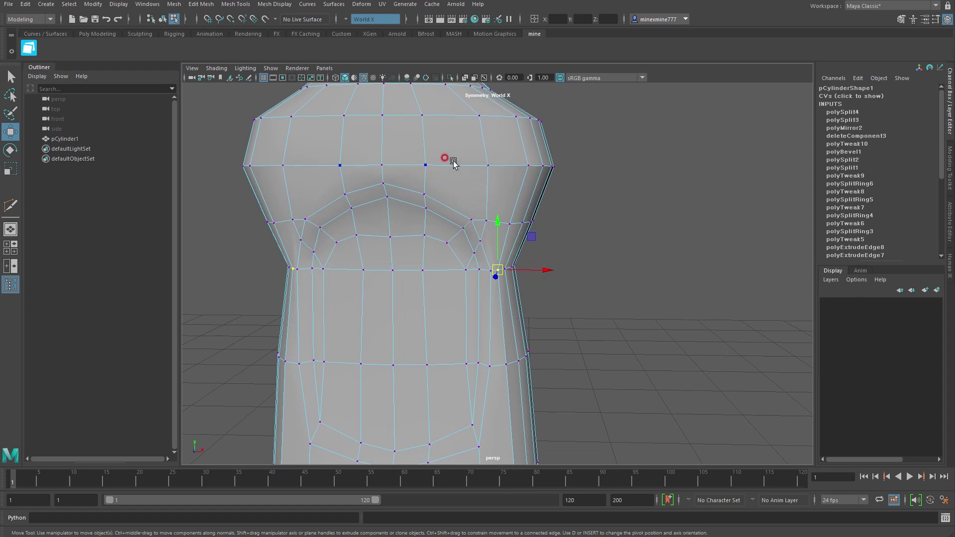
- Multi-Cut a new edge on the shoulder's lower edge
click(265, 6)
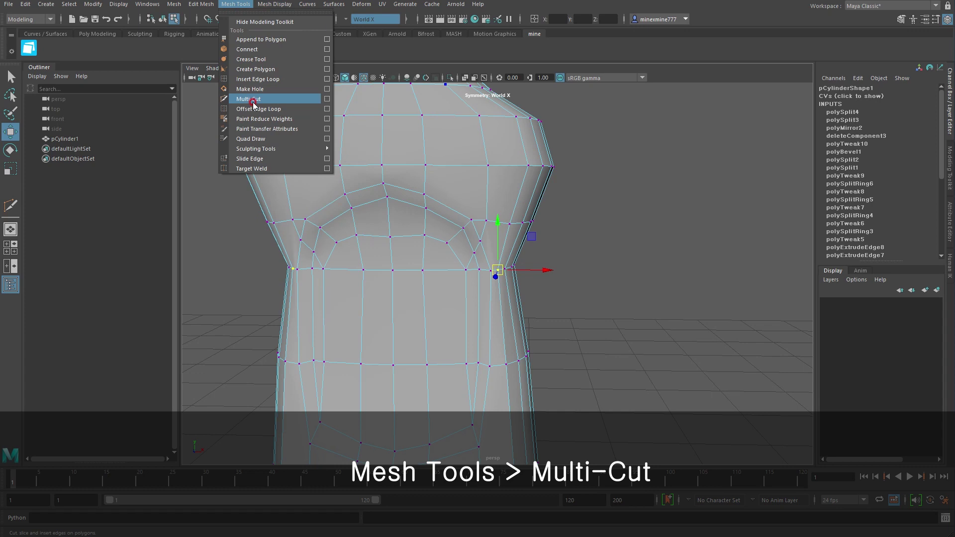
click(259, 99)
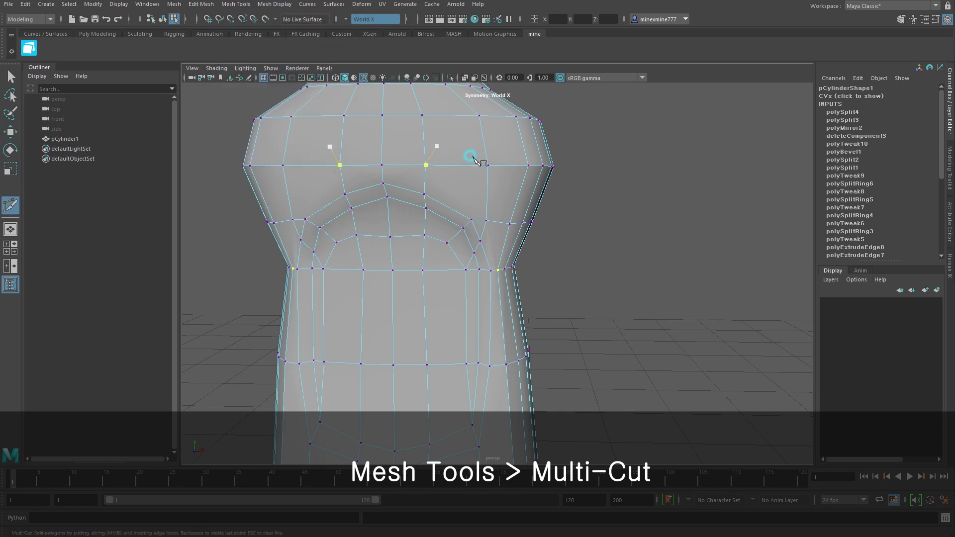
click(487, 165)
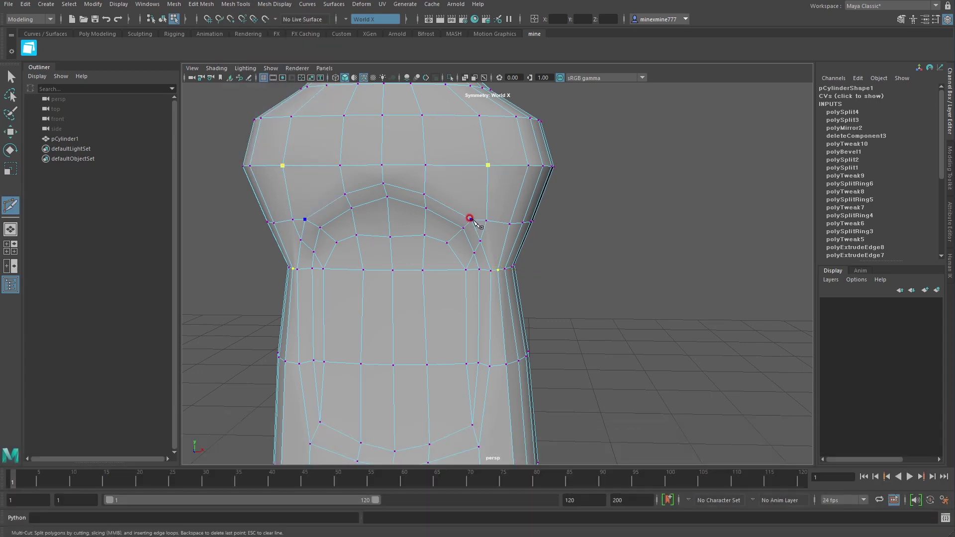
key(Return)
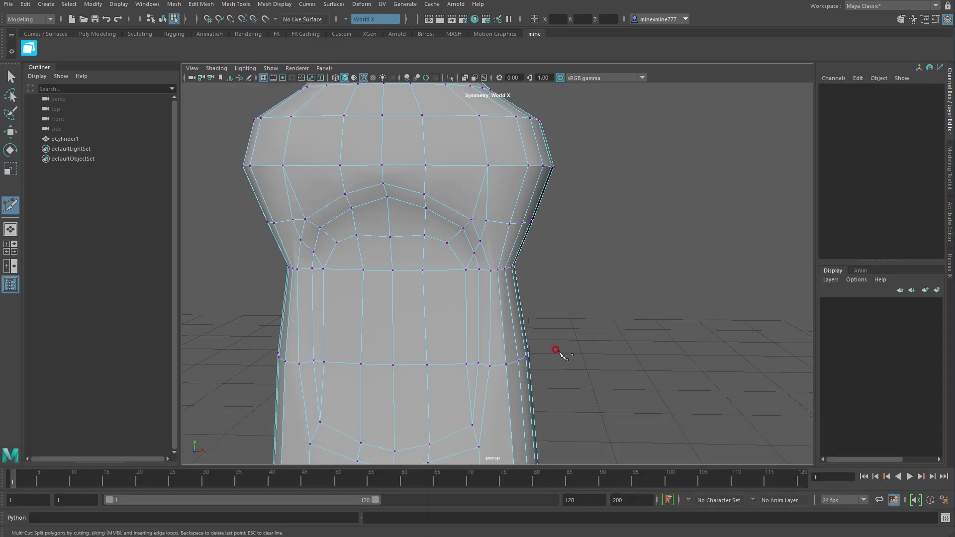
- Delete the leftover edges beside the label panel's corners
key(w)
right_click(487, 188)
click(488, 189)
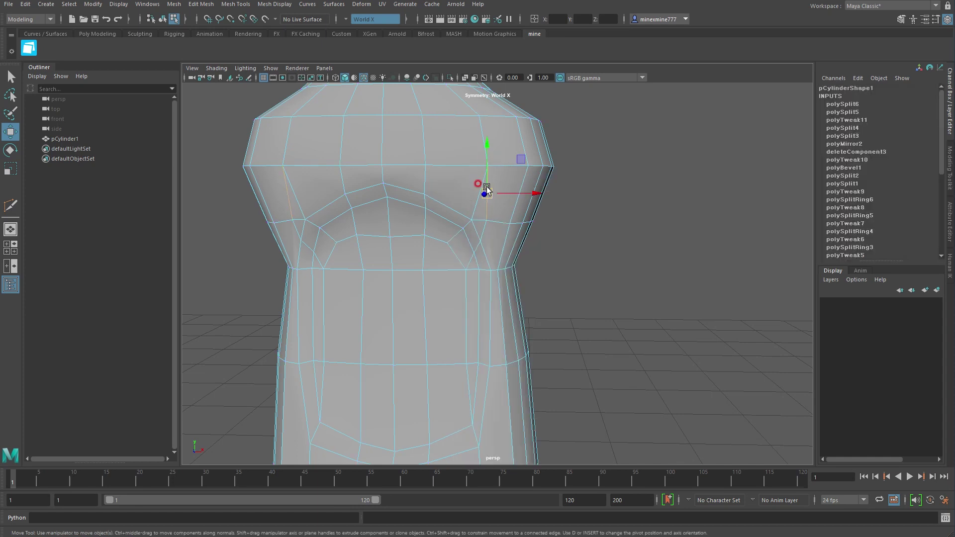
key(Delete)
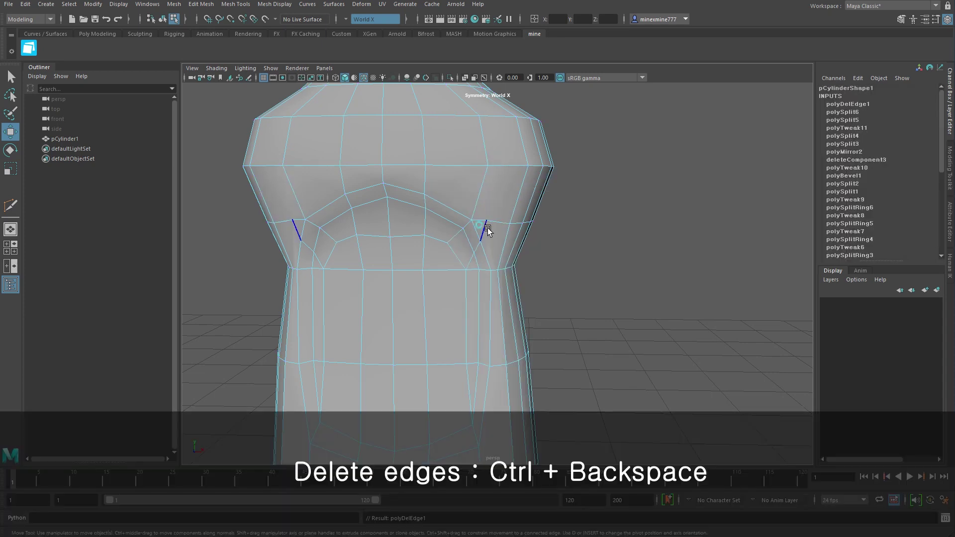
click(488, 227)
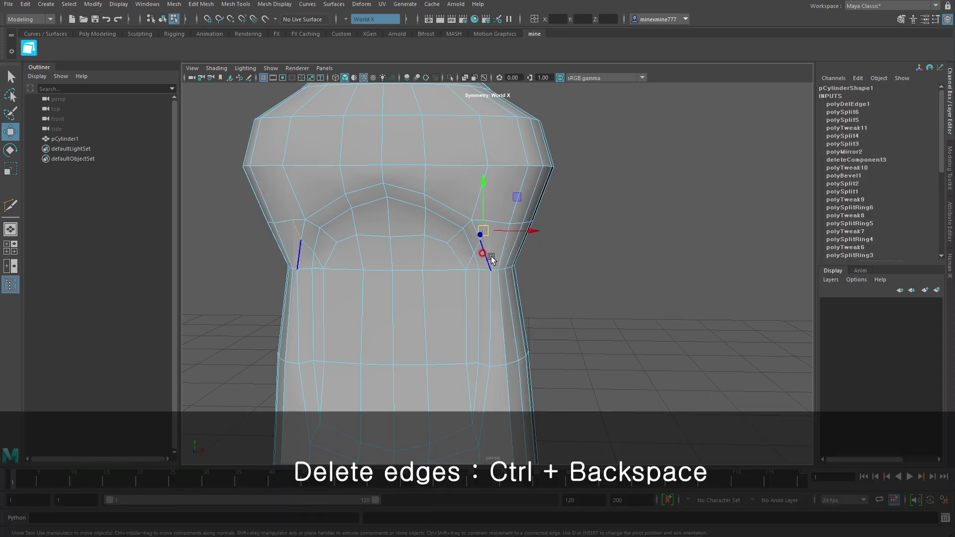
click(471, 259)
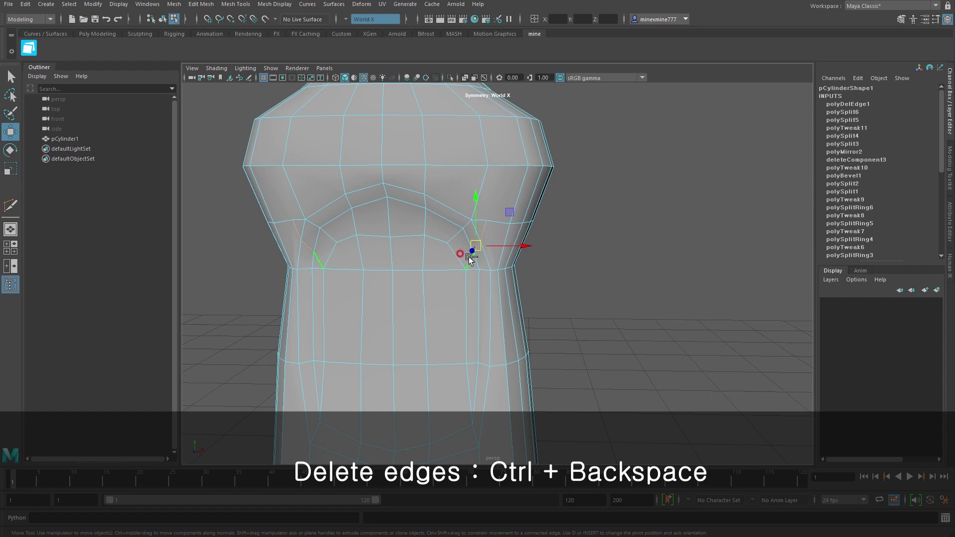
key(ctrl+BackSpace)
- Delete the two mirrored vertical edges in the lower band with Ctrl+Backspace
click(468, 256)
scroll(476, 343, down, 3)
click(518, 314)
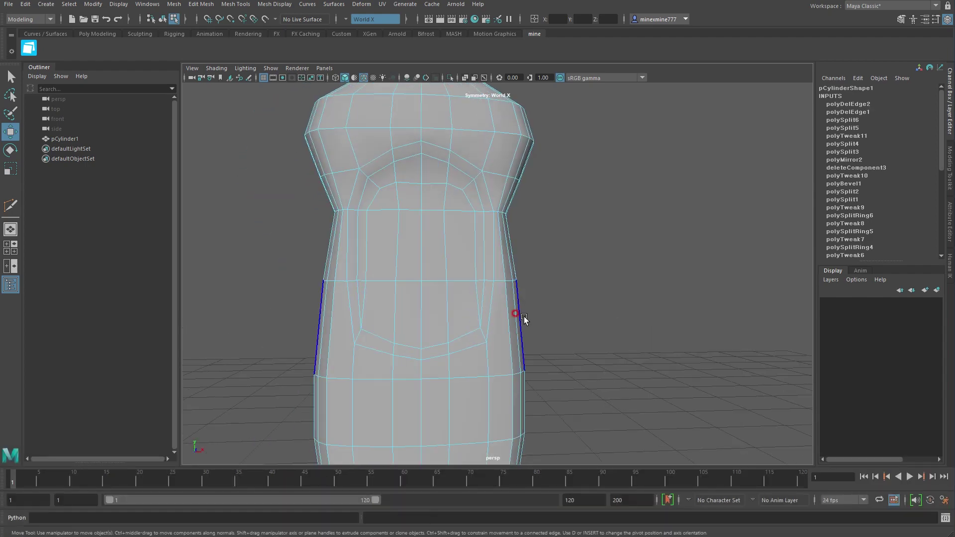
click(459, 393)
mouse_move(637, 401)
alt+mouse_down()
mouse_move(547, 396)
mouse_move(479, 347)
alt+mouse_up()
click(479, 347)
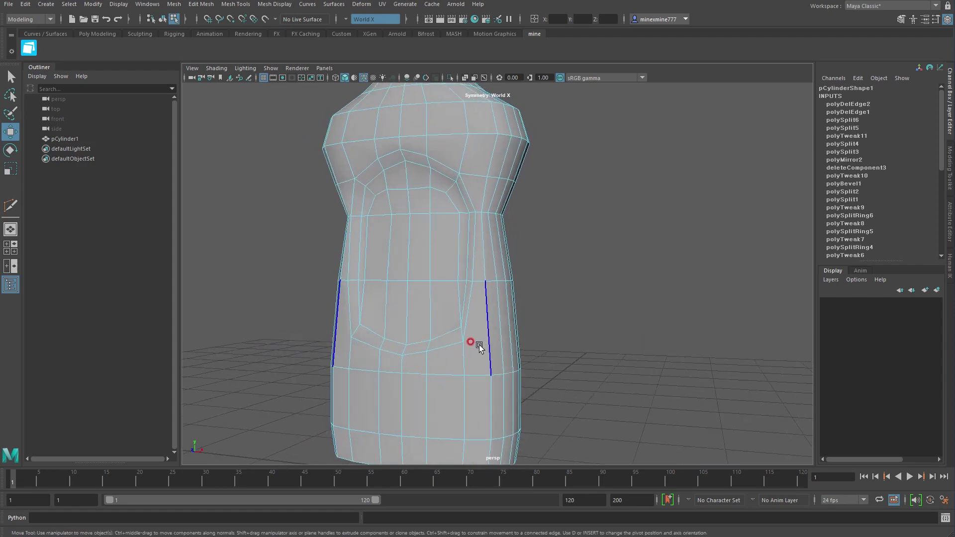
key(ctrl+BackSpace)
click(236, 4)
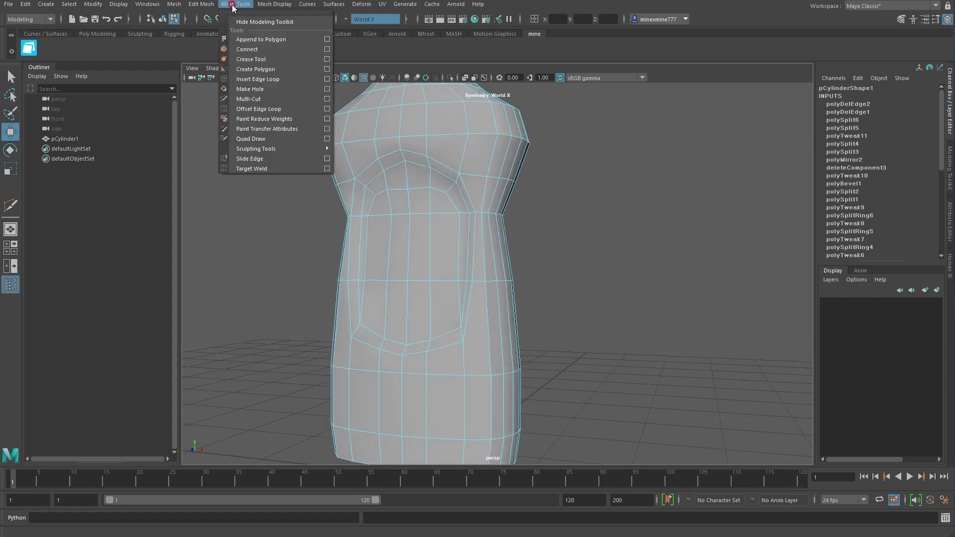
- Multi-Cut a horizontal edge loop across the bottle's lower body
click(258, 100)
click(459, 339)
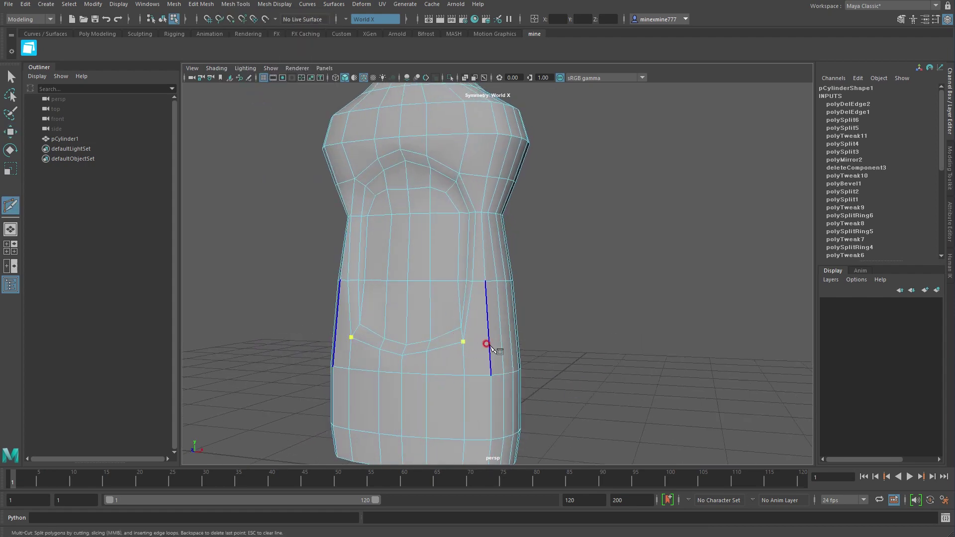
click(491, 341)
mouse_move(491, 342)
alt+mouse_down()
mouse_move(465, 337)
mouse_move(525, 348)
alt+mouse_up()
click(473, 342)
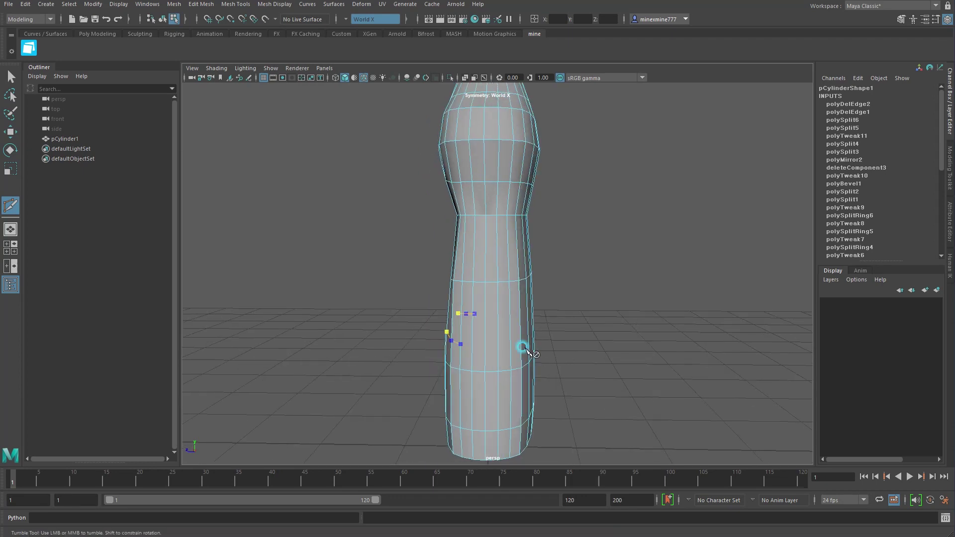
alt+right_drag(525, 348, 522, 371)
mouse_move(517, 381)
alt+mouse_down()
mouse_move(448, 312)
mouse_move(587, 299)
alt+mouse_up()
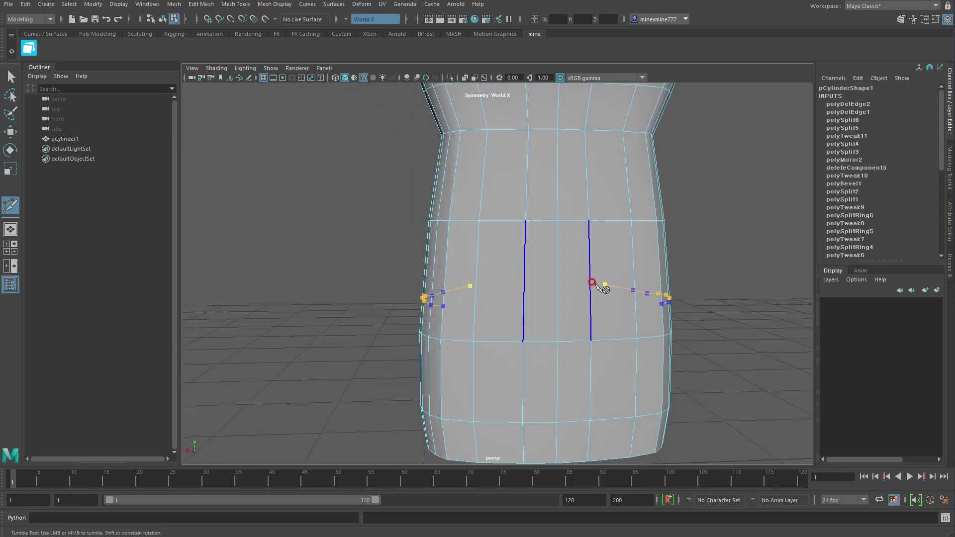
alt+drag(597, 372, 454, 362)
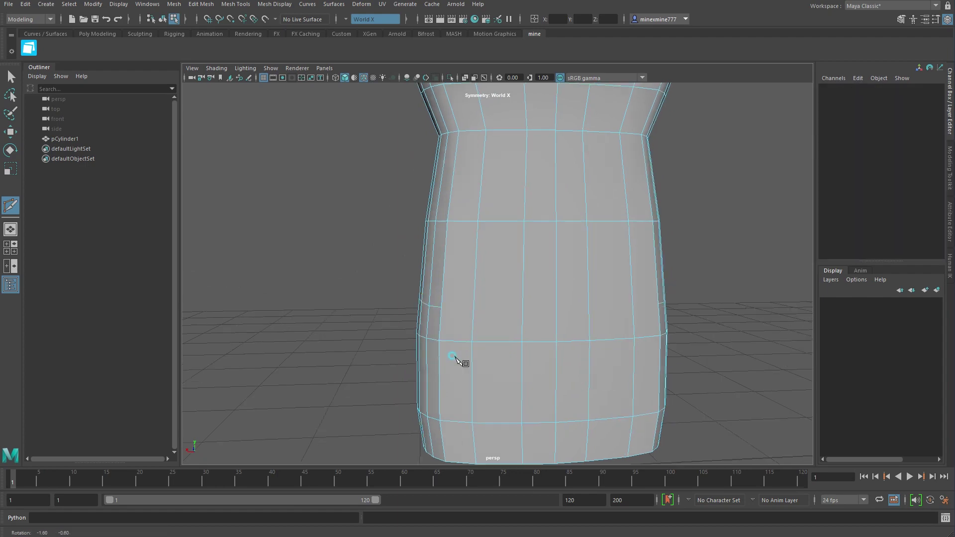
click(436, 309)
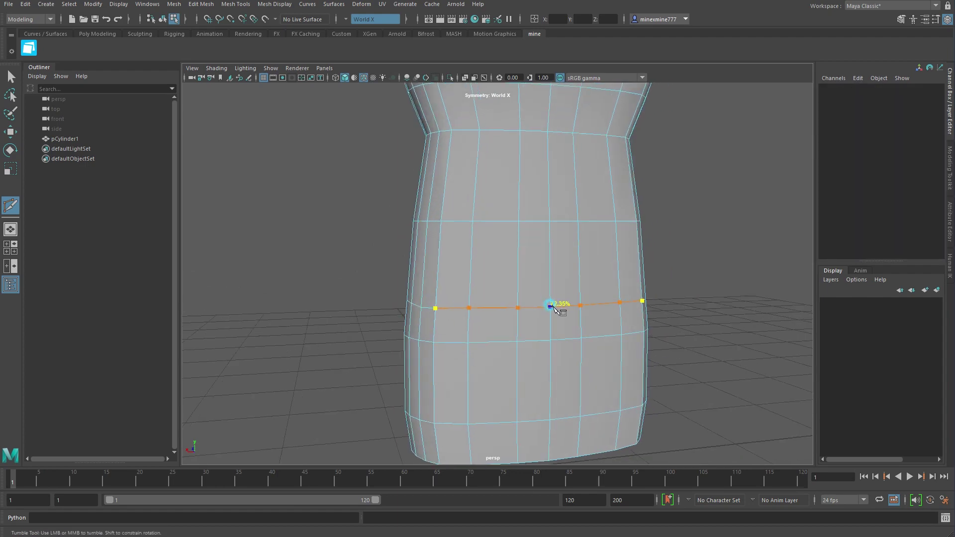
key(Return)
- Cut new edges down the panel's side to its lower corner edge
mouse_move(352, 356)
alt+mouse_down()
mouse_move(546, 320)
mouse_move(571, 259)
mouse_move(576, 316)
alt+mouse_up()
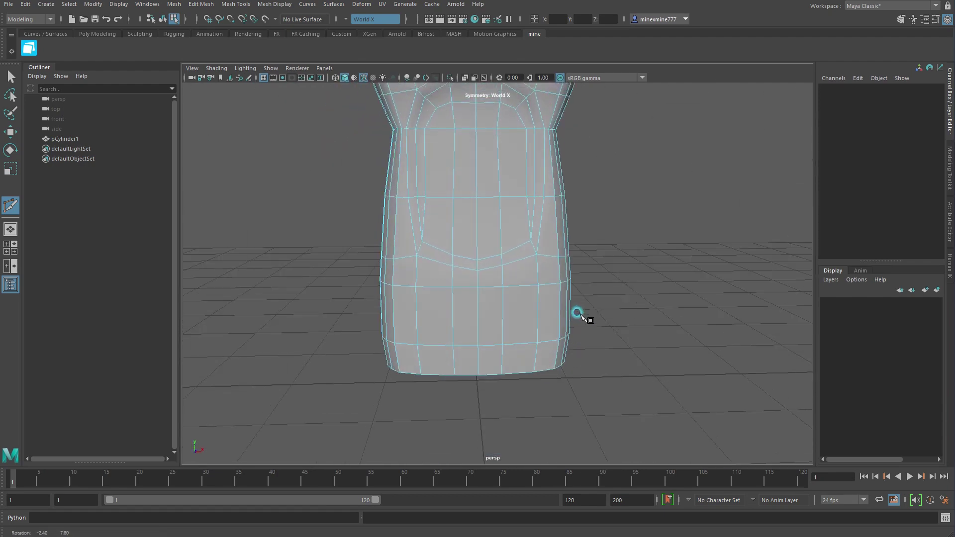
alt+middle_drag(576, 316, 543, 207)
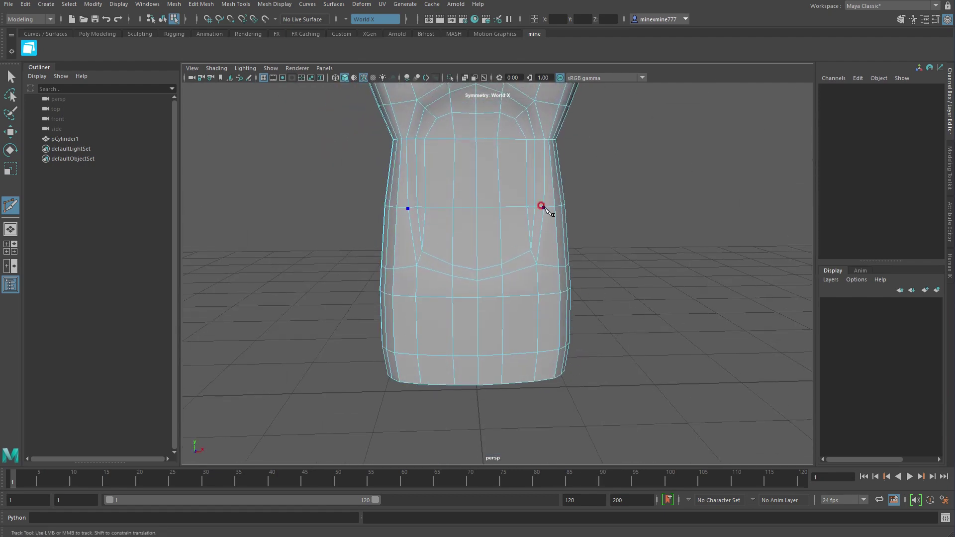
click(523, 254)
click(522, 269)
click(523, 354)
alt+drag(526, 356, 540, 344)
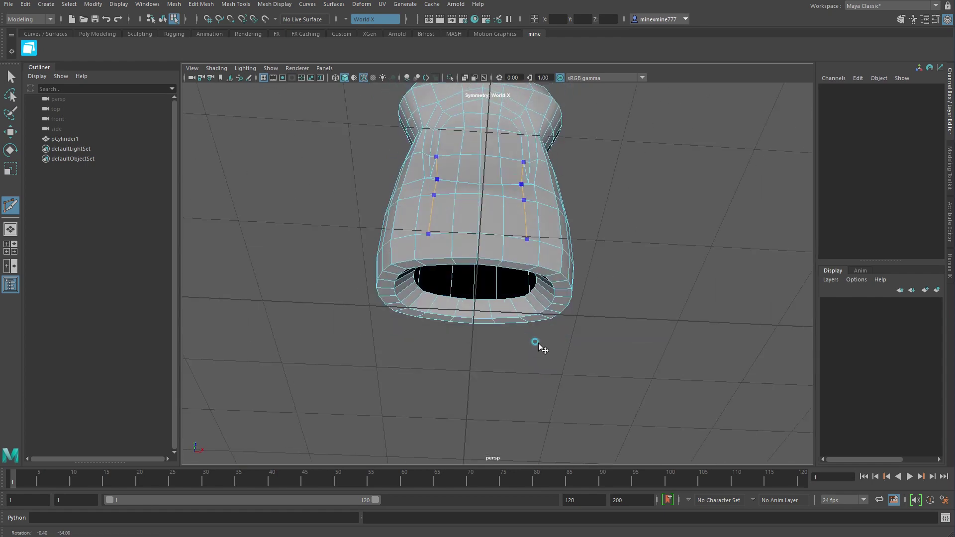
mouse_move(533, 252)
alt+mouse_down()
mouse_move(534, 261)
mouse_move(503, 284)
alt+mouse_up()
alt+right_drag(502, 284, 477, 305)
key(Return)
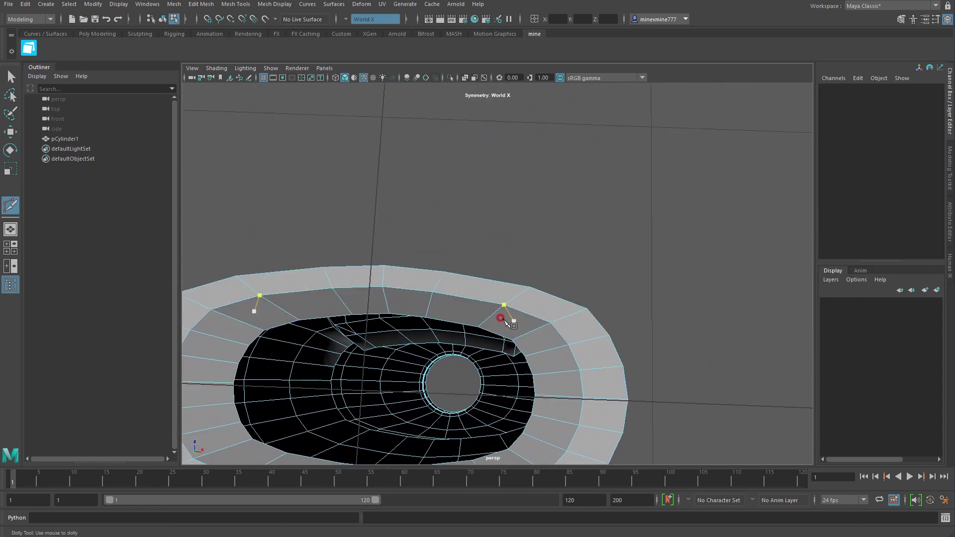
mouse_move(475, 303)
alt+mouse_down()
mouse_move(492, 255)
mouse_move(485, 219)
mouse_move(518, 302)
alt+mouse_up()
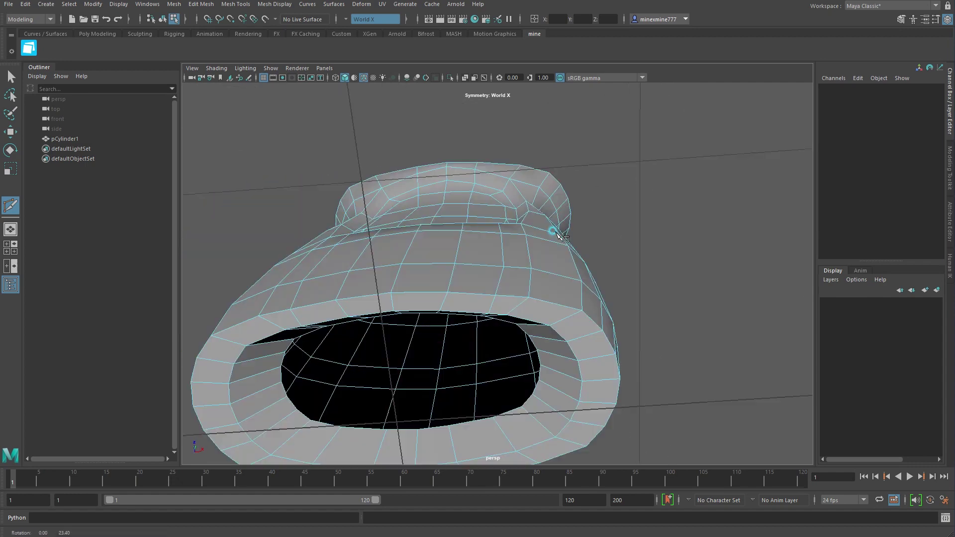
key(Return)
- Delete the stray selected edges cleanly and reselect the whole bottle object
key(w)
key(ctrl+BackSpace)
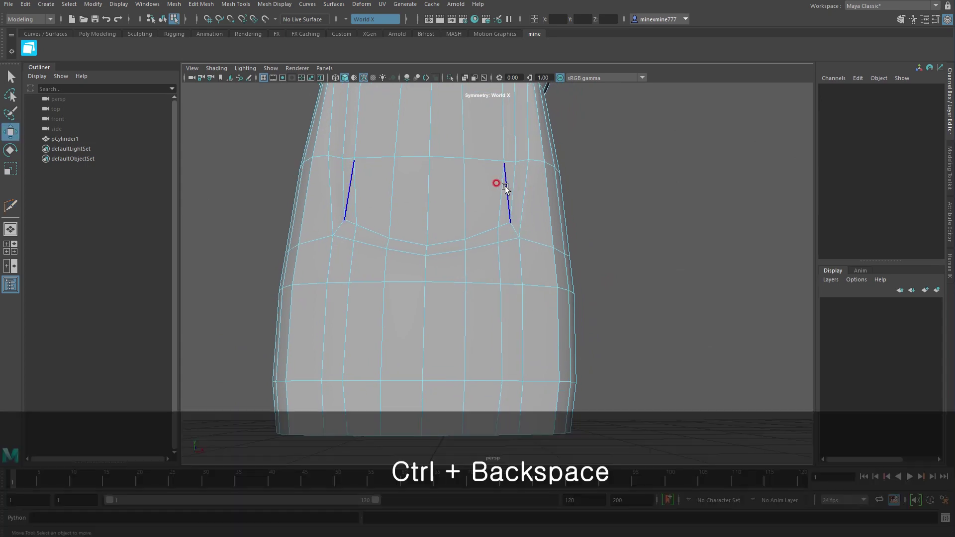
key(ctrl+BackSpace)
alt+drag(693, 277, 438, 309)
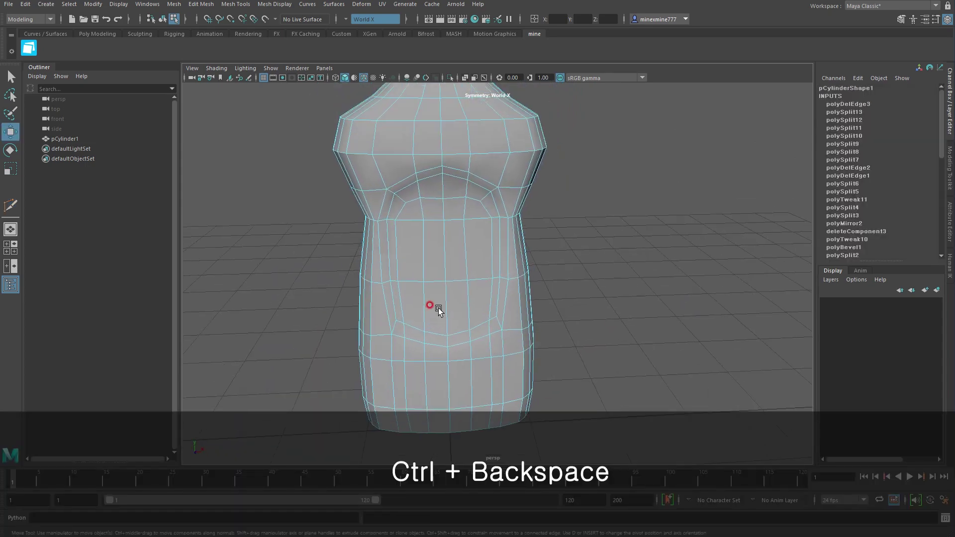
right_drag(490, 125, 515, 116)
click(505, 144)
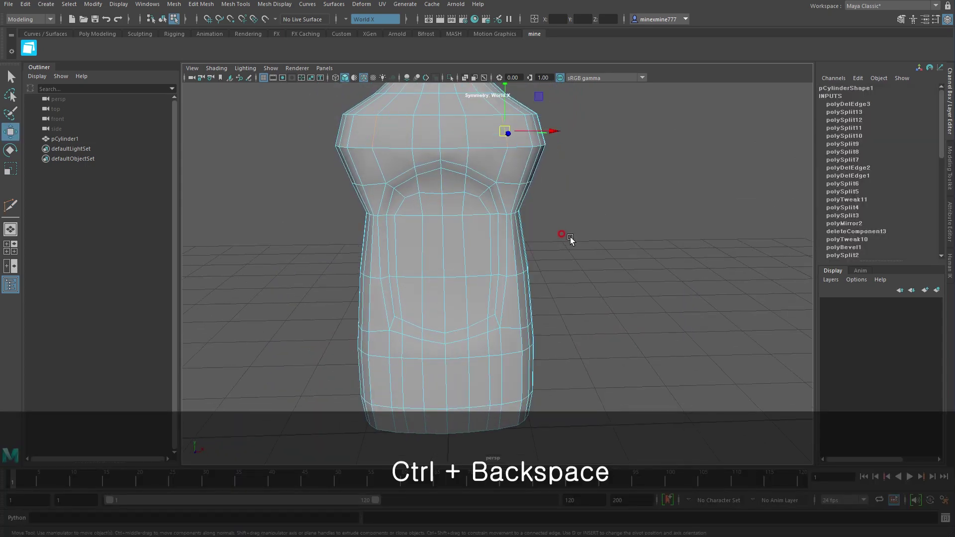
right_drag(518, 154, 526, 161)
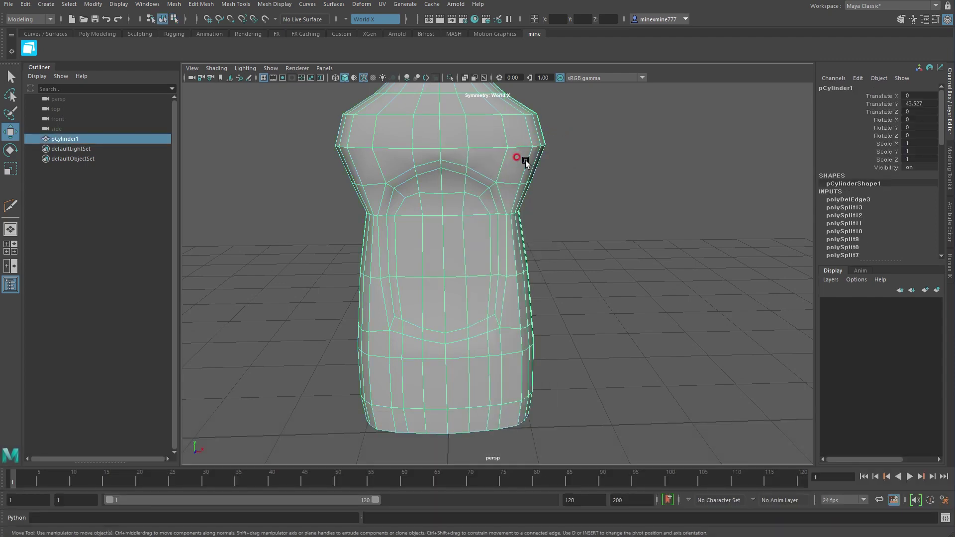
- Show the bottle in smooth preview without wireframe, then reselect pCylinder1
key(3)
click(649, 241)
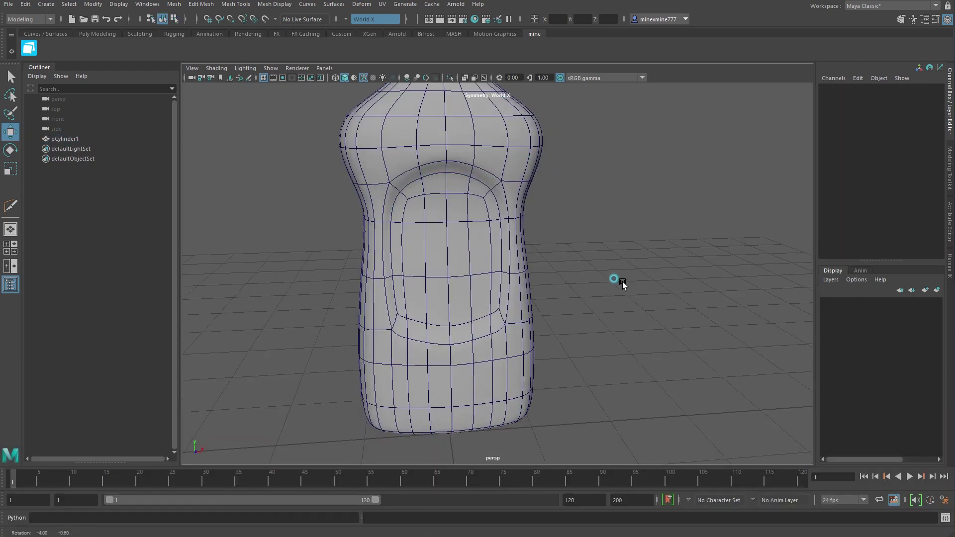
click(363, 78)
mouse_move(607, 252)
alt+mouse_down()
mouse_move(682, 256)
mouse_move(557, 262)
mouse_move(599, 245)
alt+mouse_up()
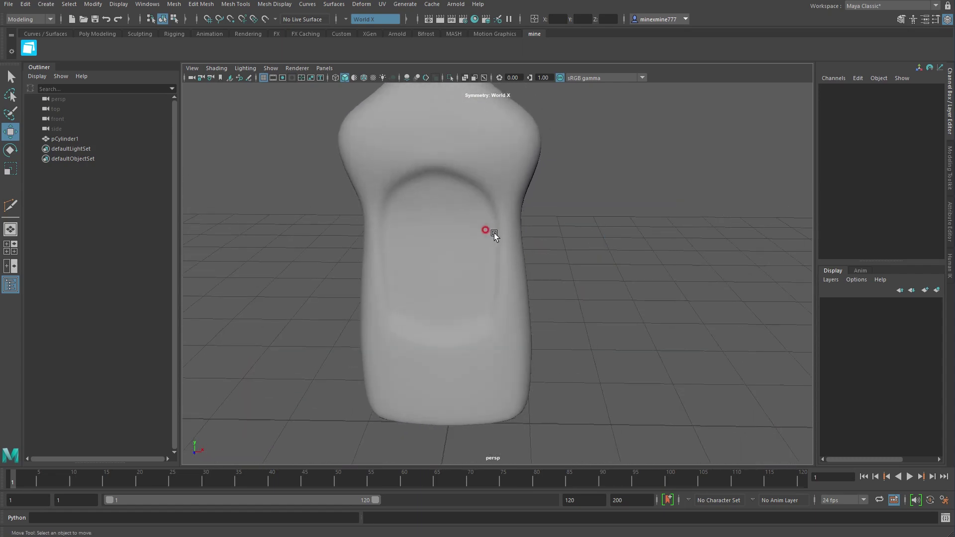
click(479, 289)
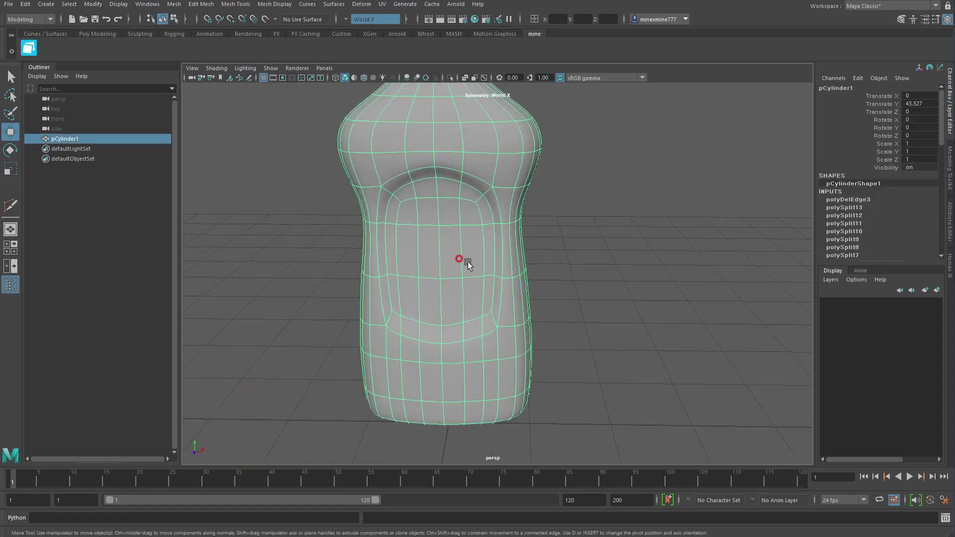
click(232, 4)
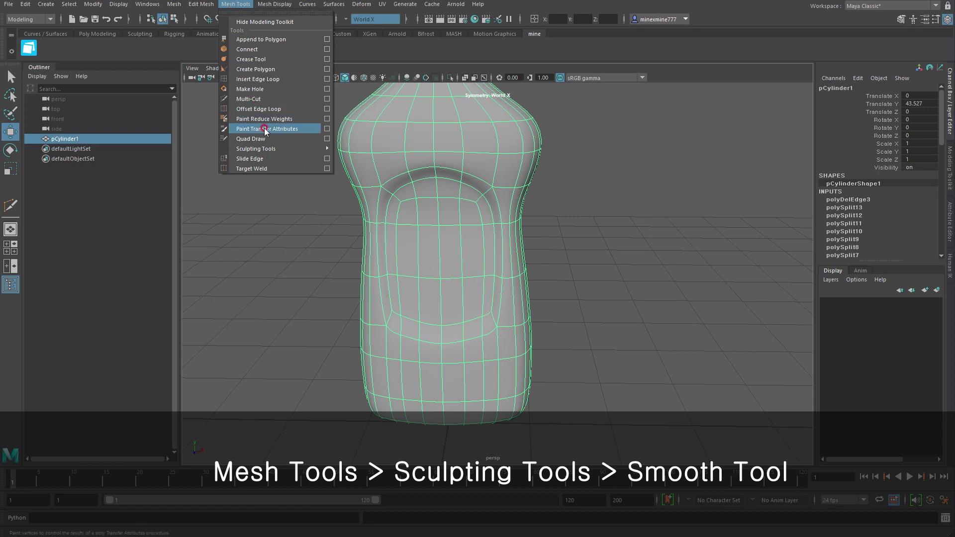
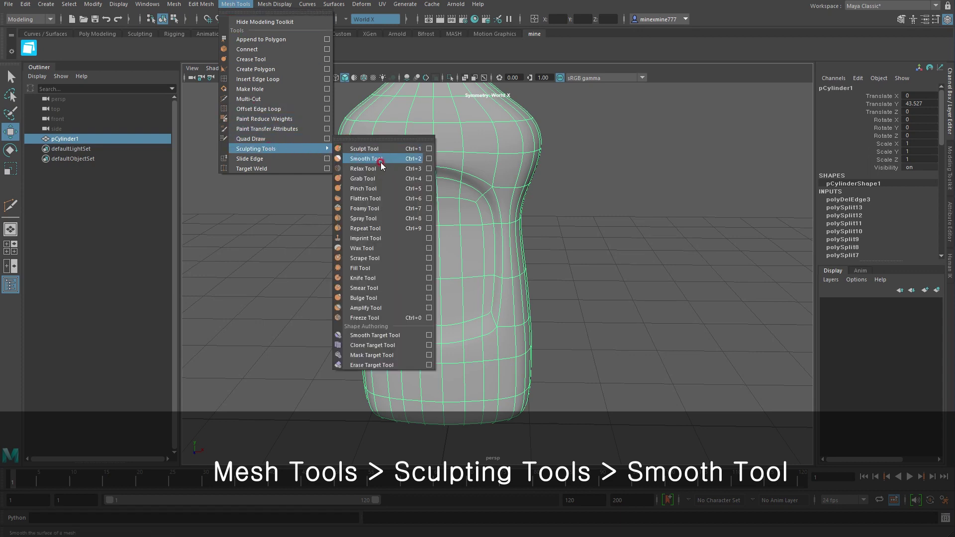
- Set up the Smooth sculpting brush at size about 2.3 and strength about 0.97
click(381, 162)
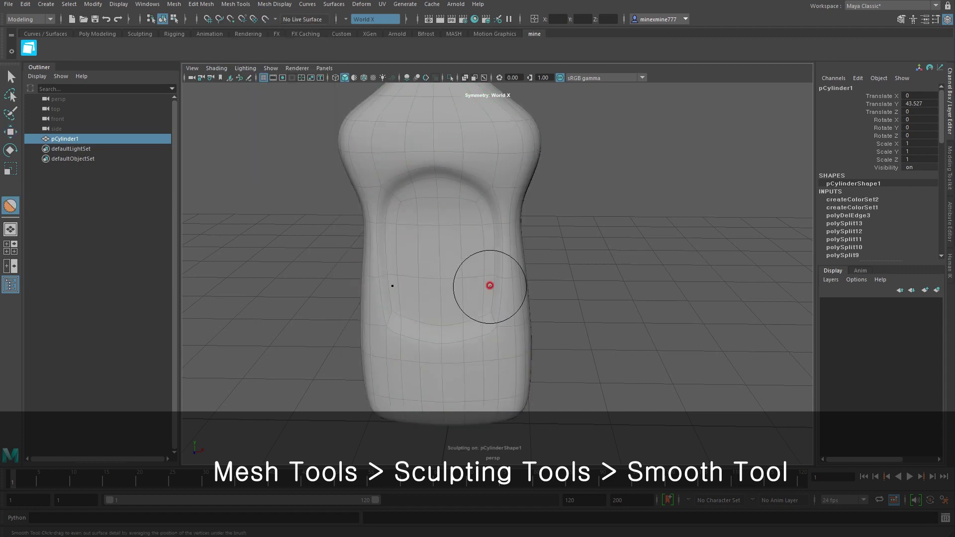
drag(474, 291, 438, 292)
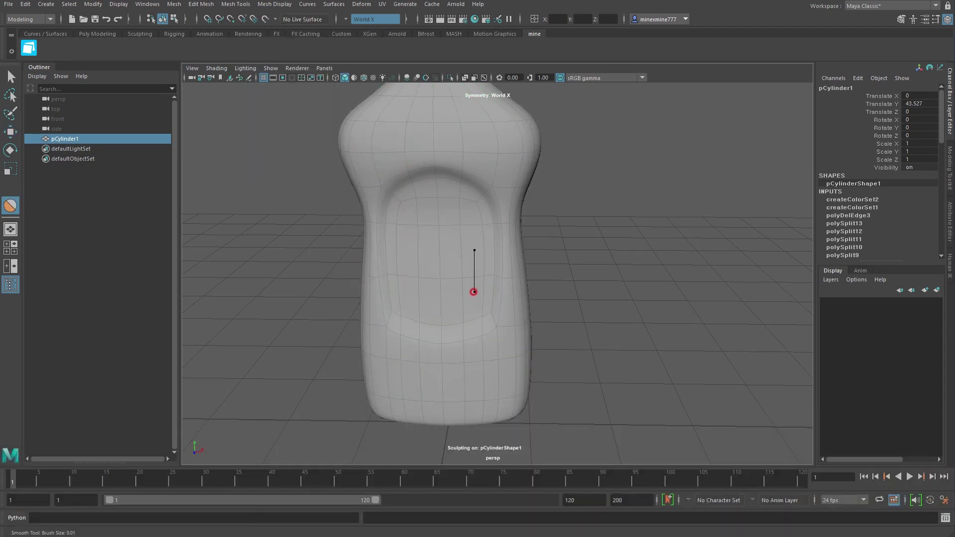
middle_drag(476, 291, 494, 290)
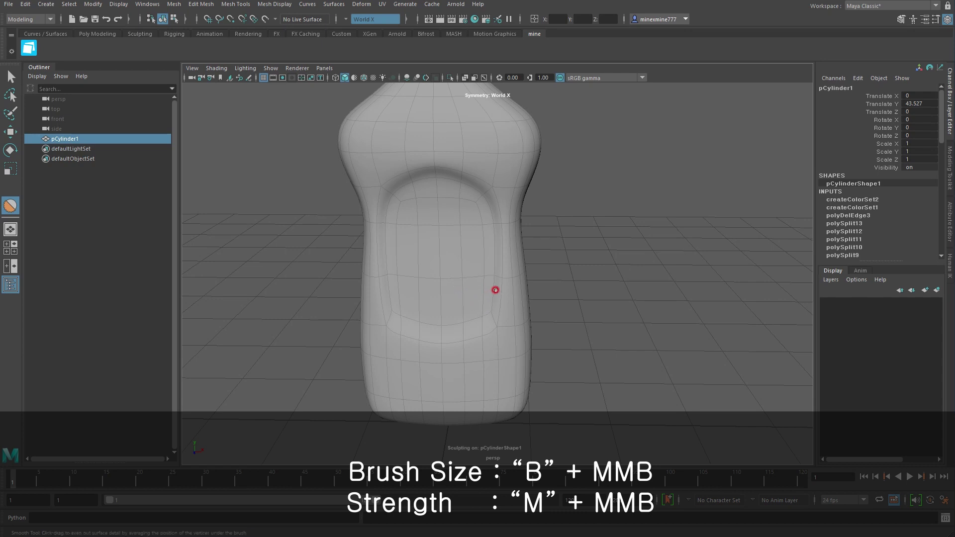
right_click(492, 289)
click(493, 290)
middle_drag(492, 288, 496, 272)
middle_drag(488, 295, 492, 286)
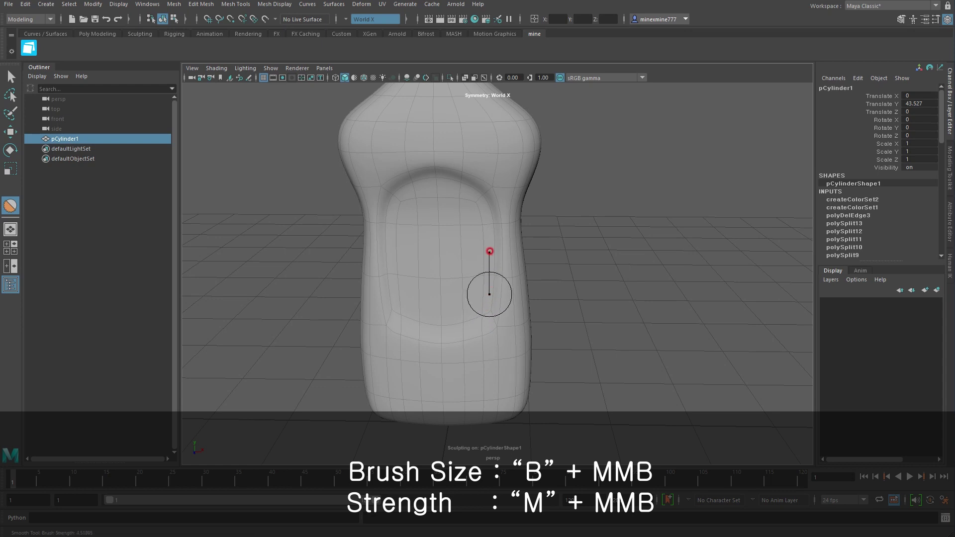
middle_drag(490, 251, 500, 261)
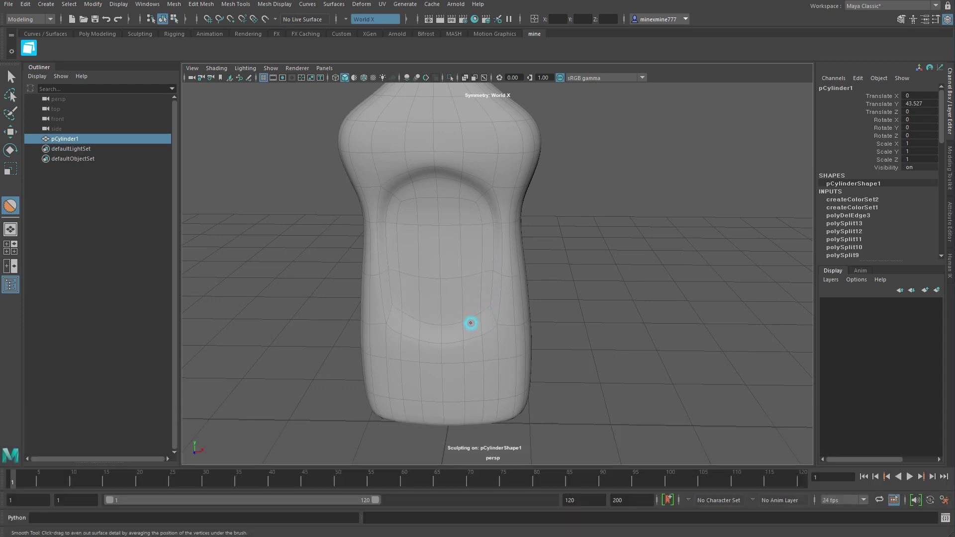
- Smooth the bottle's lower front and grip recess, checking it from several angles
drag(468, 322, 405, 321)
mouse_move(495, 322)
alt+mouse_down()
mouse_move(546, 279)
mouse_move(472, 335)
alt+mouse_up()
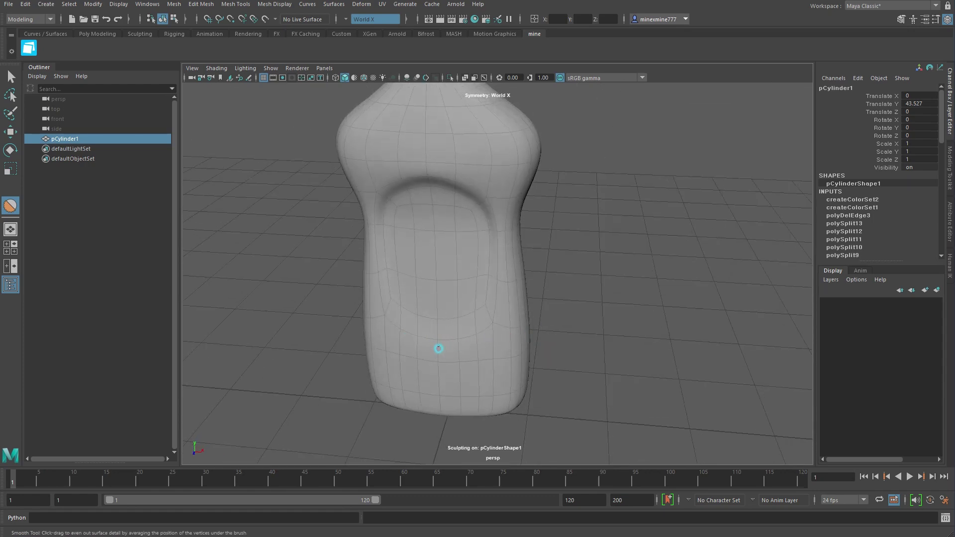
mouse_move(433, 334)
alt+mouse_down()
mouse_move(480, 317)
mouse_move(602, 239)
mouse_move(505, 299)
alt+mouse_up()
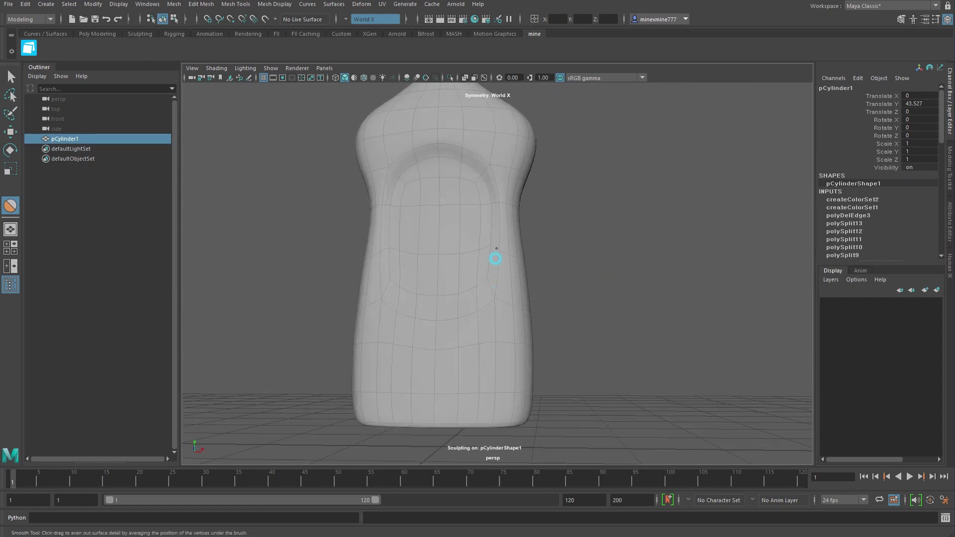
mouse_move(496, 248)
alt+mouse_down()
mouse_move(518, 324)
mouse_move(482, 247)
alt+mouse_up()
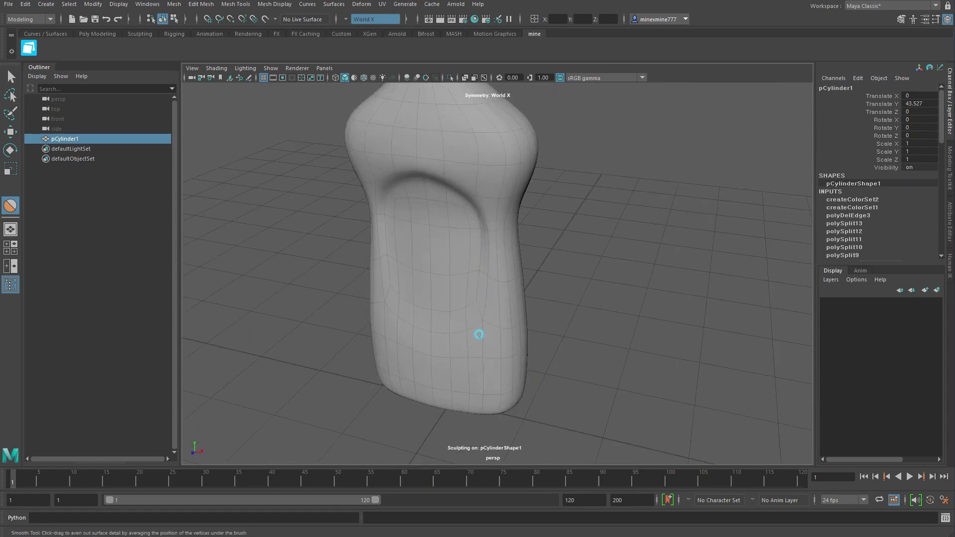
mouse_move(489, 303)
mouse_down()
mouse_move(482, 123)
mouse_move(482, 284)
mouse_up()
mouse_move(443, 313)
alt+mouse_down()
mouse_move(482, 332)
mouse_move(452, 293)
alt+mouse_up()
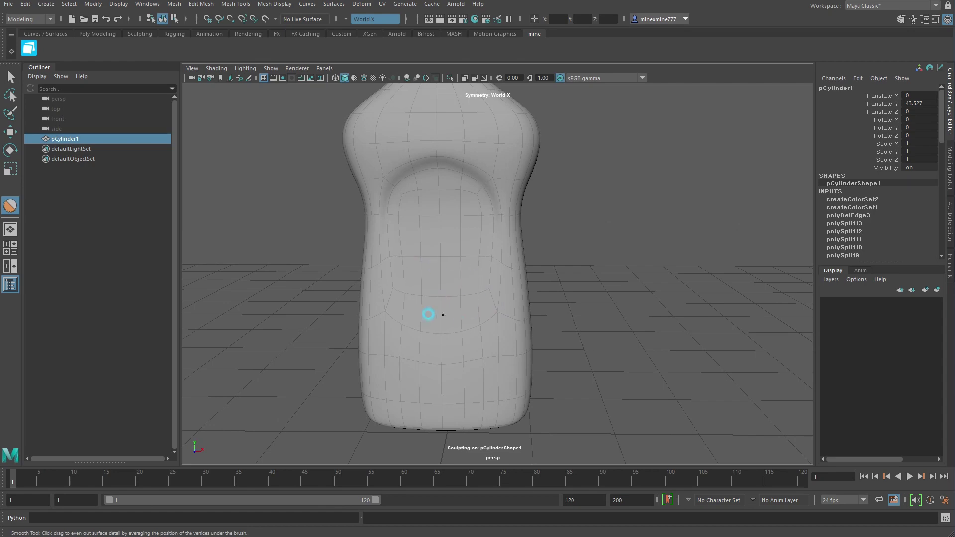
mouse_move(419, 359)
alt+mouse_down()
mouse_move(563, 367)
mouse_move(599, 313)
mouse_move(461, 324)
alt+mouse_up()
mouse_move(527, 333)
alt+mouse_down()
mouse_move(491, 348)
mouse_move(494, 359)
mouse_move(482, 356)
mouse_move(486, 249)
mouse_move(485, 261)
alt+mouse_up()
mouse_move(595, 284)
alt+mouse_down()
mouse_move(416, 273)
mouse_move(514, 215)
mouse_move(562, 285)
mouse_move(593, 265)
mouse_move(569, 236)
alt+mouse_up()
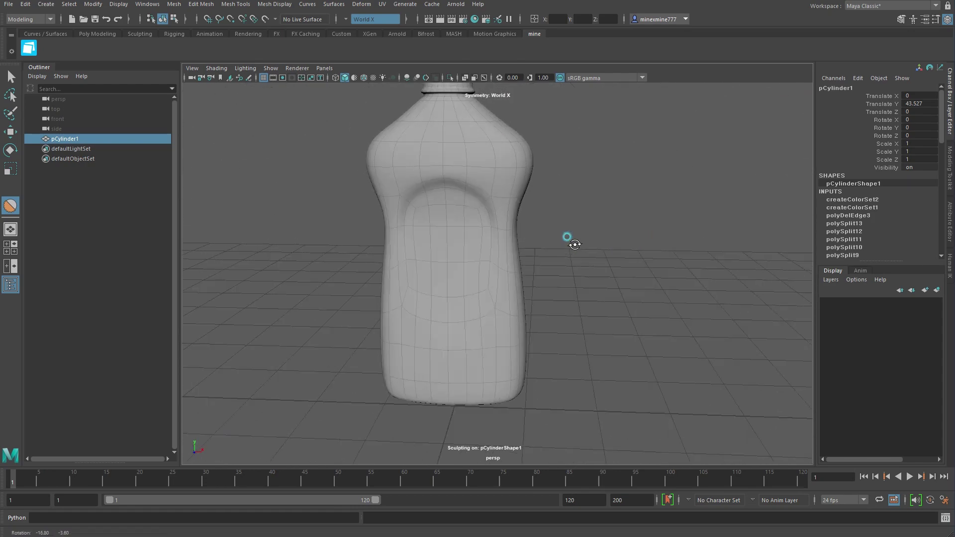
- Switch to the Move tool and show the bottle's unsmoothed low-poly cage
key(w)
click(594, 220)
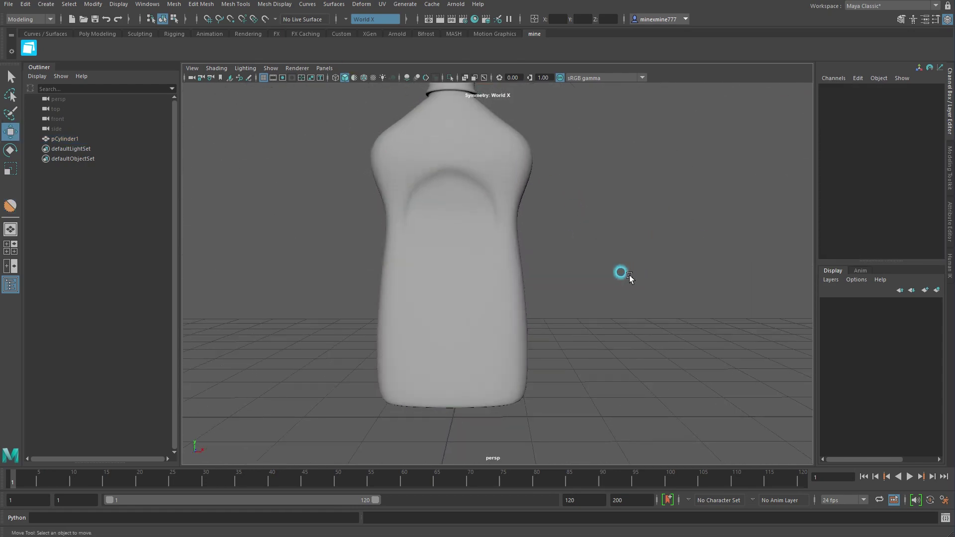
mouse_move(620, 271)
alt+mouse_down()
mouse_move(516, 354)
mouse_move(612, 296)
mouse_move(644, 313)
mouse_move(632, 351)
alt+mouse_up()
click(448, 184)
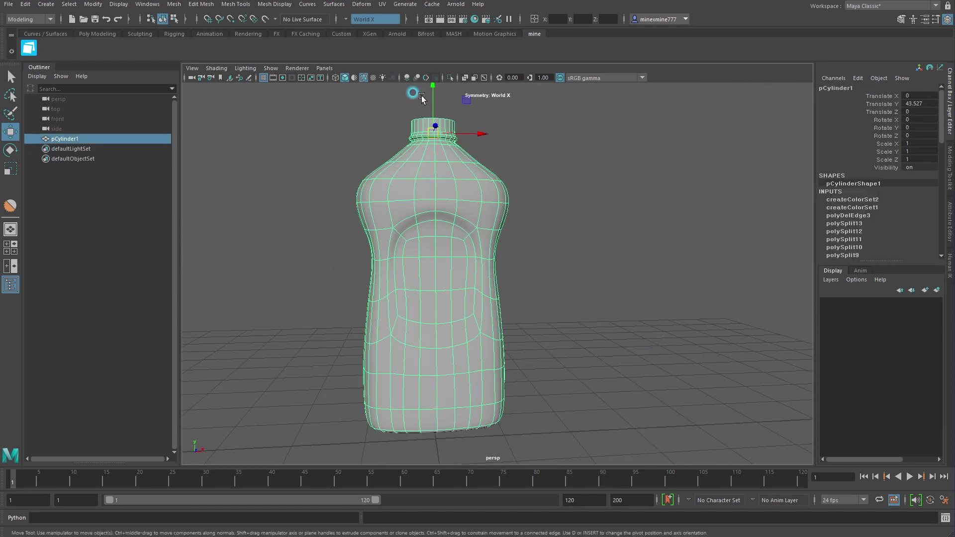
key(1)
click(569, 203)
- Hide the viewport grid, look up into the bottle's open base, and select the mesh
mouse_move(523, 230)
alt+mouse_down()
mouse_move(455, 274)
mouse_move(480, 408)
mouse_move(475, 301)
mouse_move(453, 260)
alt+mouse_up()
alt+right_drag(453, 260, 533, 252)
alt+middle_drag(533, 253, 545, 244)
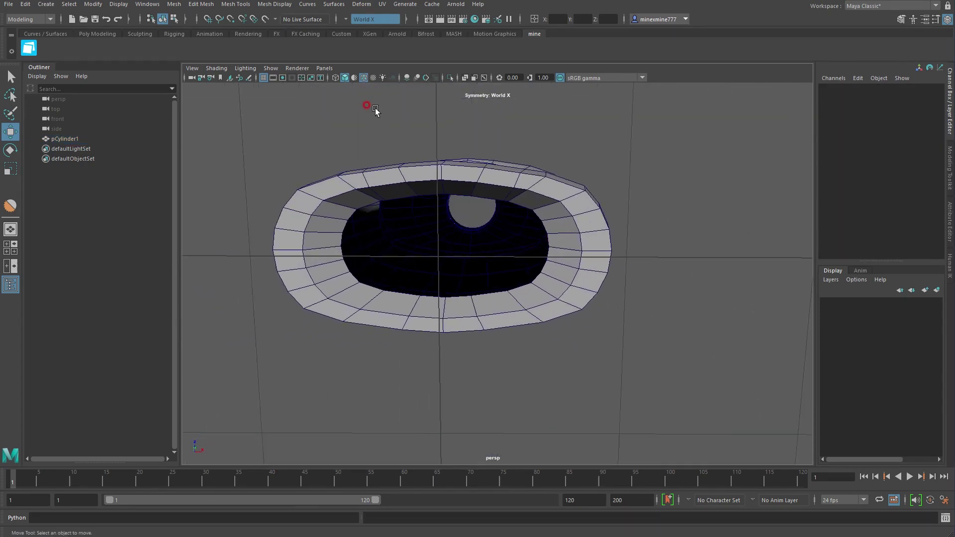
click(265, 78)
alt+drag(515, 252, 515, 263)
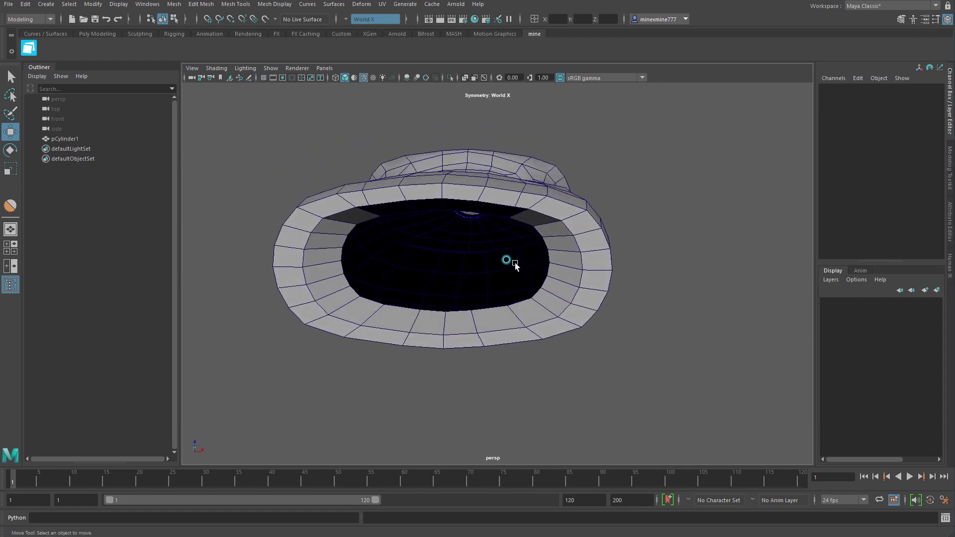
alt+right_drag(515, 263, 532, 239)
mouse_move(506, 210)
alt+mouse_down()
mouse_move(565, 251)
mouse_move(564, 265)
alt+mouse_up()
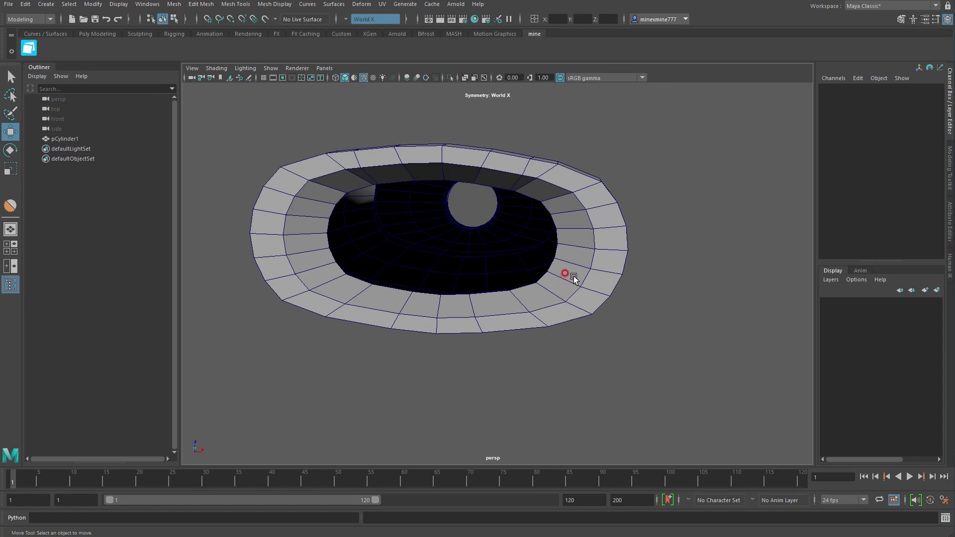
click(574, 278)
- Bridge the first two sets of border edges across the floor opening
click(201, 4)
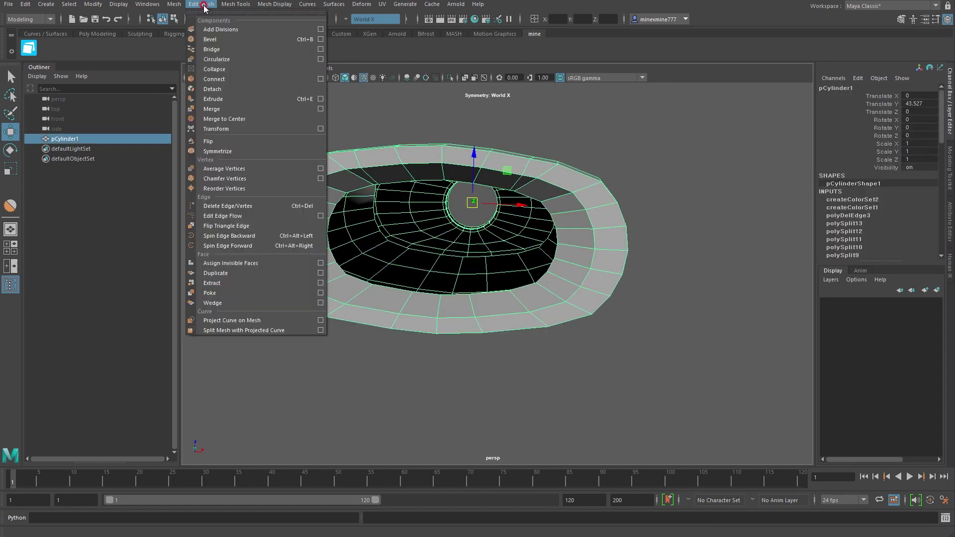
click(252, 50)
click(646, 302)
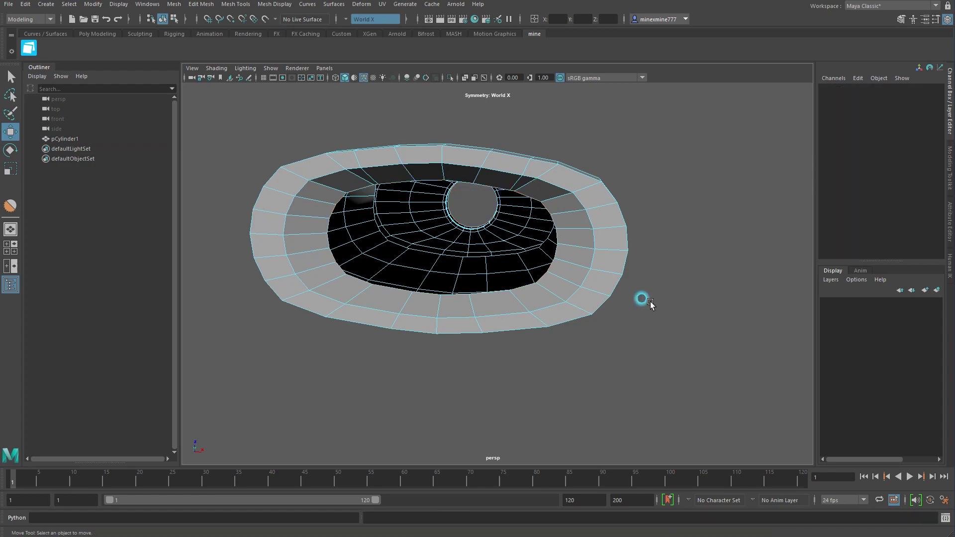
mouse_move(523, 207)
alt+mouse_down()
mouse_move(537, 192)
mouse_move(438, 197)
alt+mouse_up()
click(436, 197)
shift+click(448, 319)
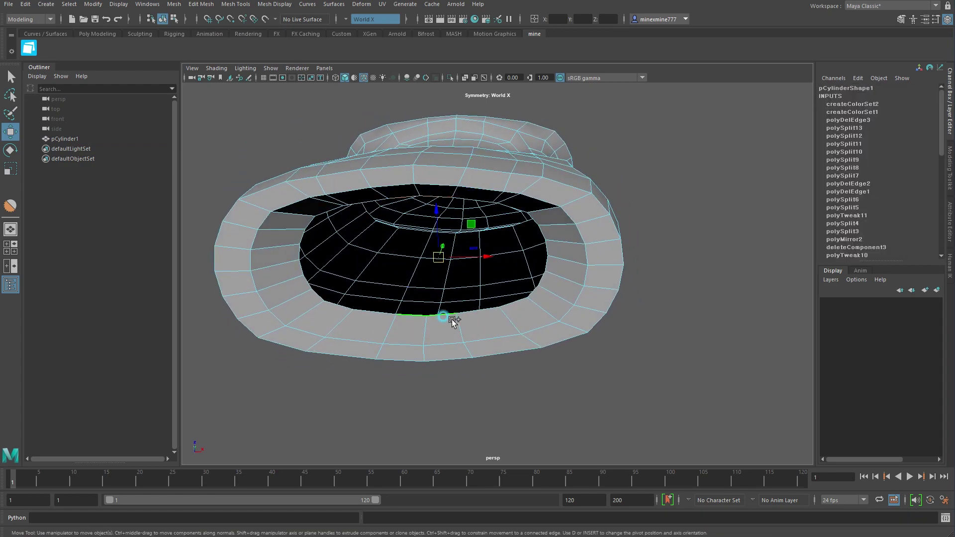
mouse_move(451, 320)
alt+mouse_down()
mouse_move(497, 332)
mouse_move(493, 342)
alt+mouse_up()
alt+right_drag(493, 342, 565, 337)
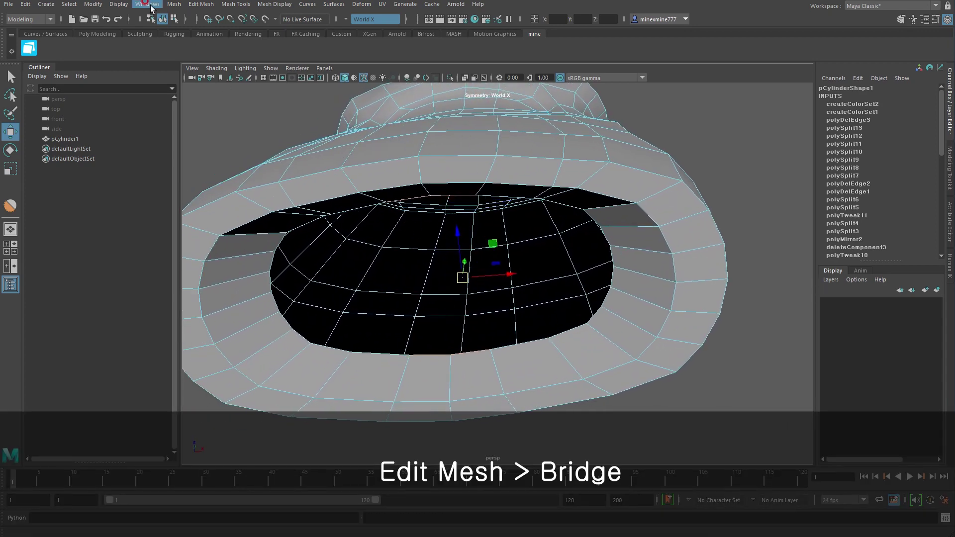
click(193, 4)
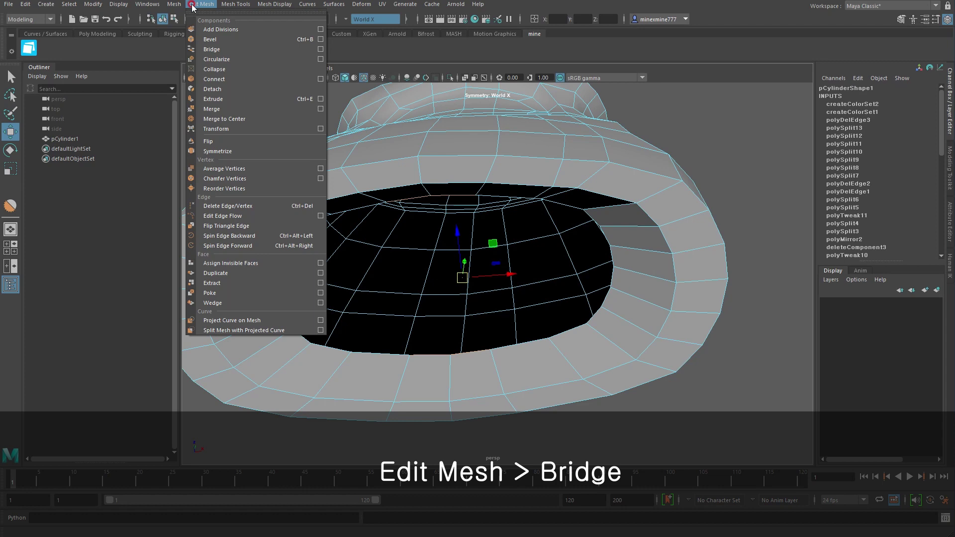
click(241, 50)
- Select the next edge pair and repeat the bridge with G to fill more of the opening
mouse_move(423, 326)
alt+mouse_down()
mouse_move(512, 268)
mouse_move(498, 188)
alt+mouse_up()
click(515, 344)
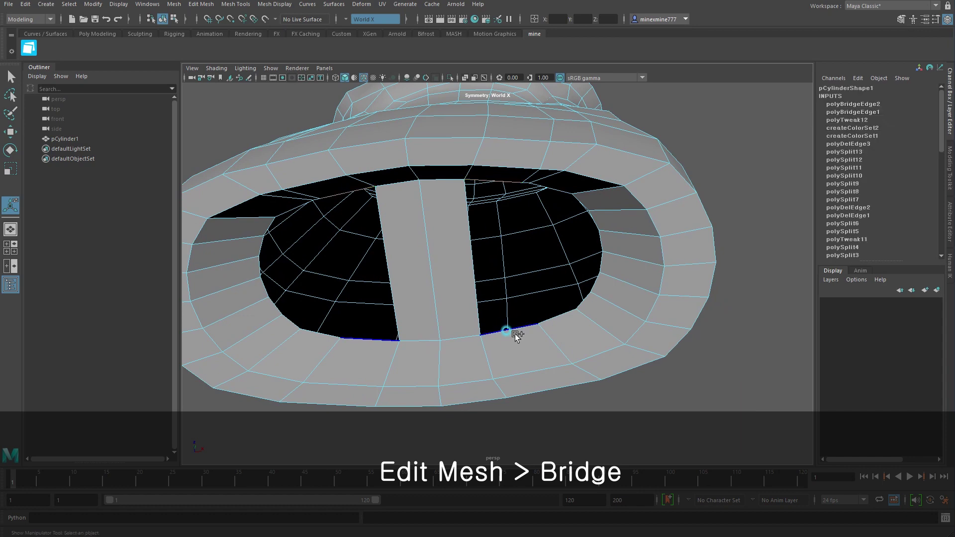
click(516, 348)
click(591, 411)
key(g)
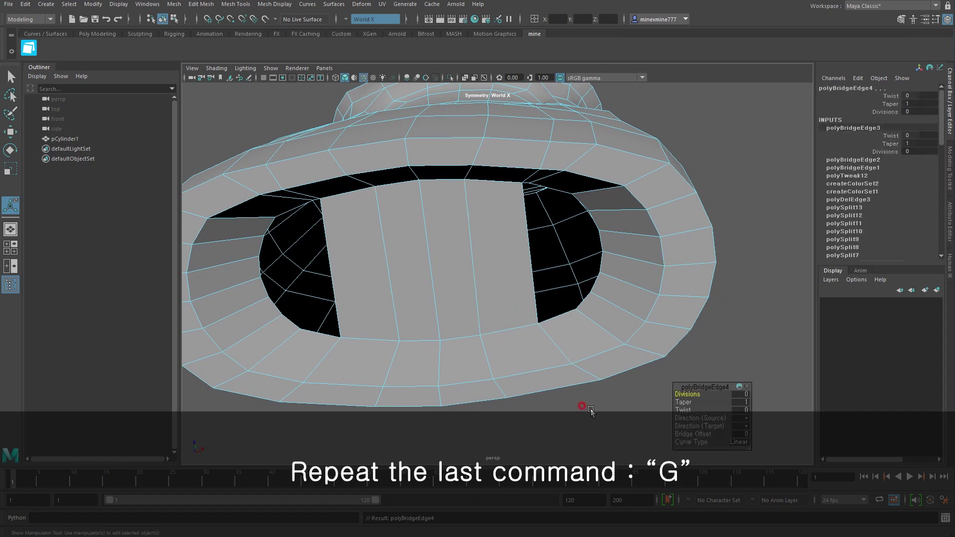
mouse_move(553, 197)
alt+mouse_down()
mouse_move(538, 145)
mouse_move(542, 209)
mouse_move(559, 171)
alt+mouse_up()
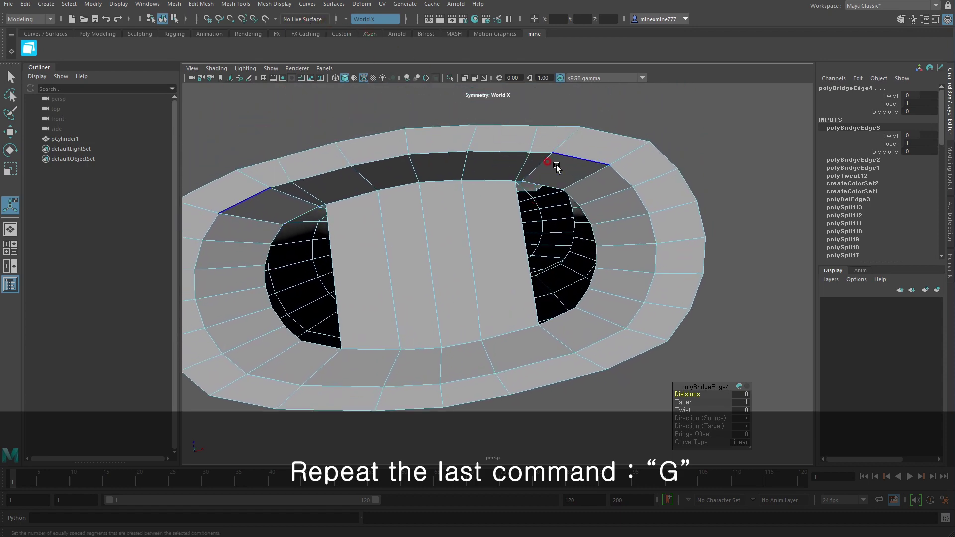
- Slide a corner vertex of the bridged strip along its edge to tidy the corner
right_drag(556, 168, 522, 181)
click(522, 183)
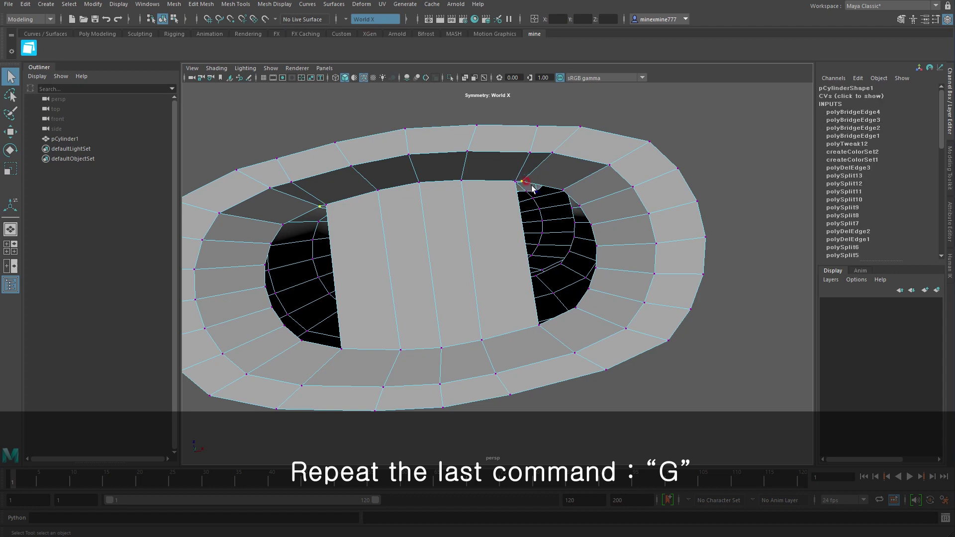
key(w)
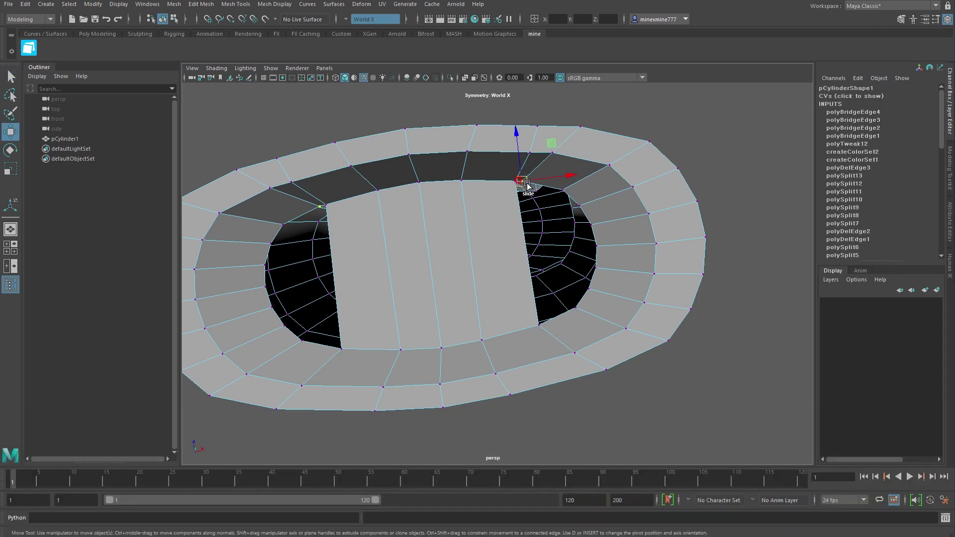
mouse_move(531, 187)
ctrl+shift+mouse_down()
mouse_move(566, 158)
mouse_move(576, 199)
mouse_move(547, 187)
ctrl+shift+mouse_up()
click(539, 186)
click(690, 345)
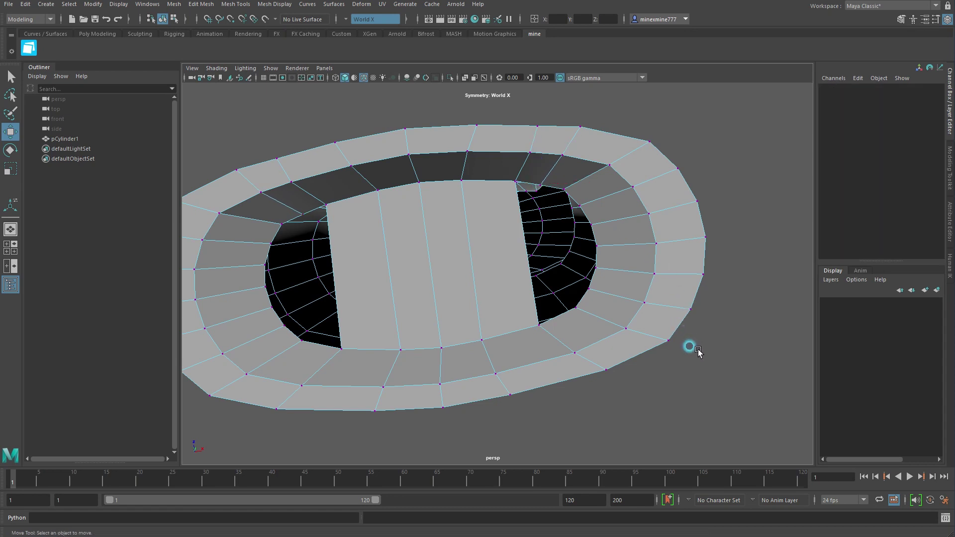
mouse_move(691, 346)
alt+mouse_down()
mouse_move(657, 345)
mouse_move(612, 279)
alt+mouse_up()
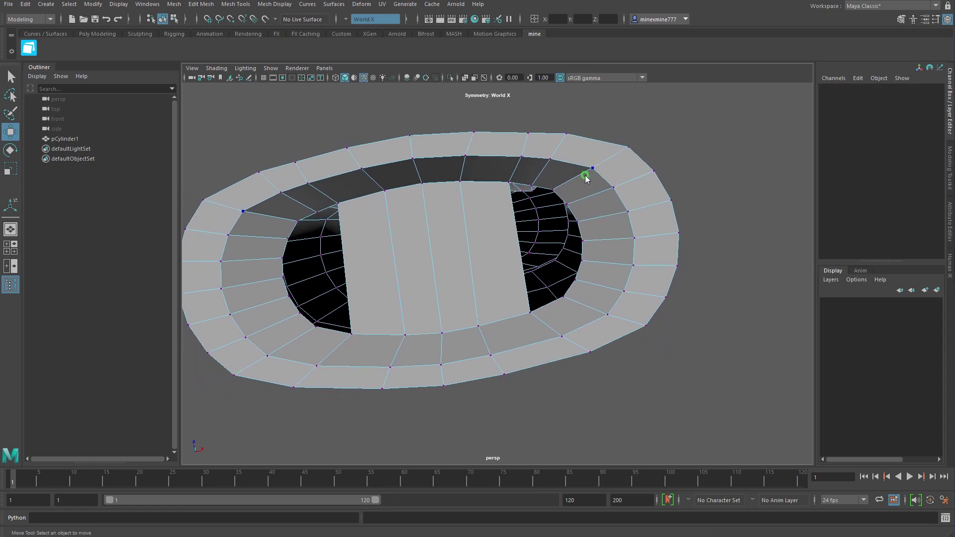
click(520, 185)
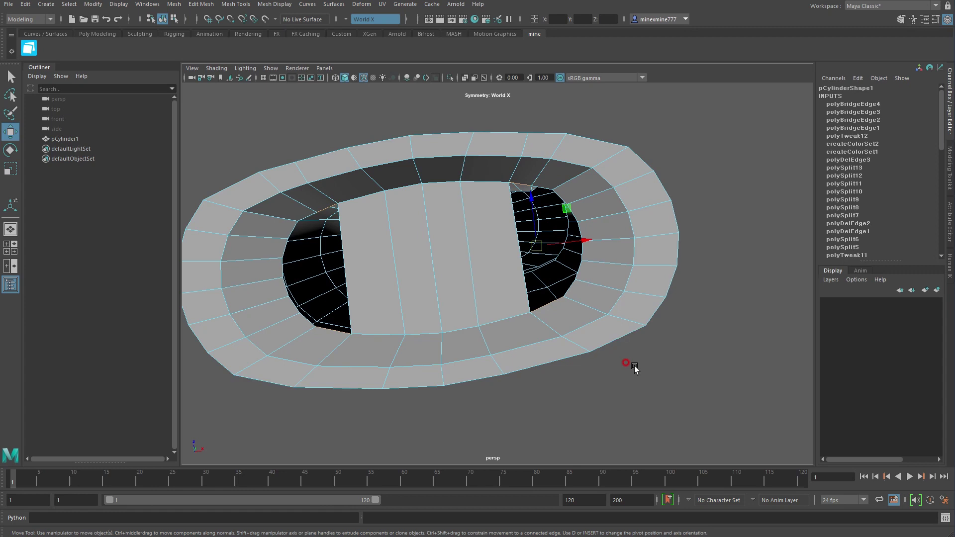
- Bridge another edge pair across the right opening and select the right gap's border edges
shift+right_drag(554, 303, 636, 369)
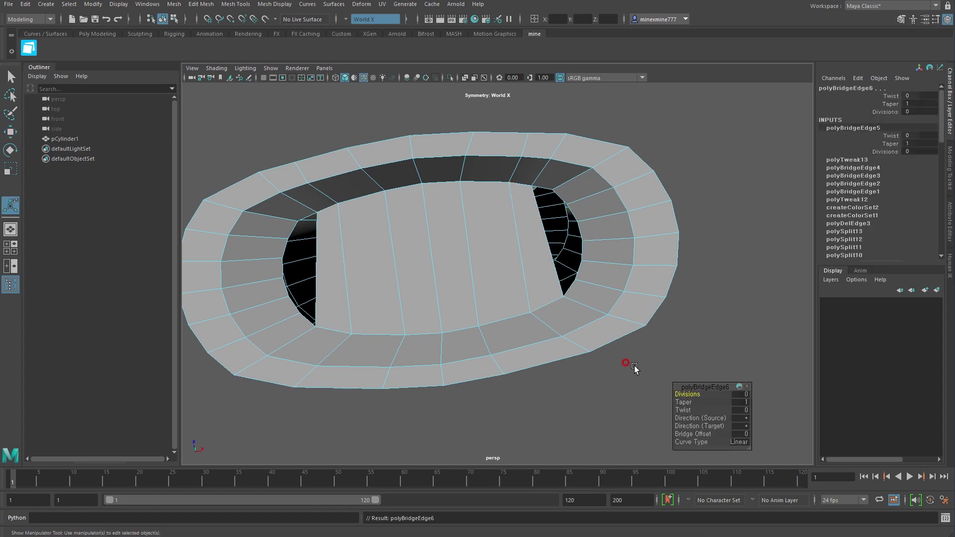
click(550, 197)
click(572, 285)
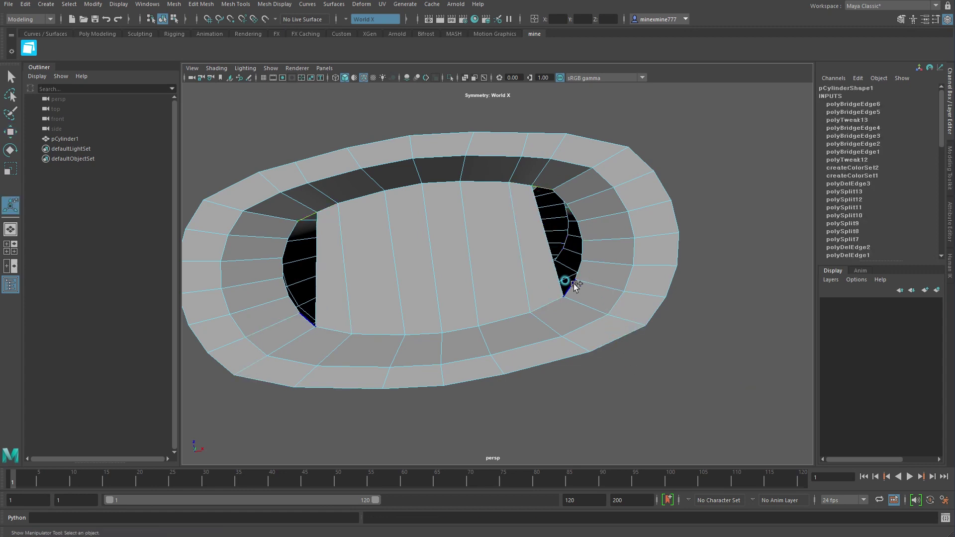
shift+right_drag(574, 288, 669, 339)
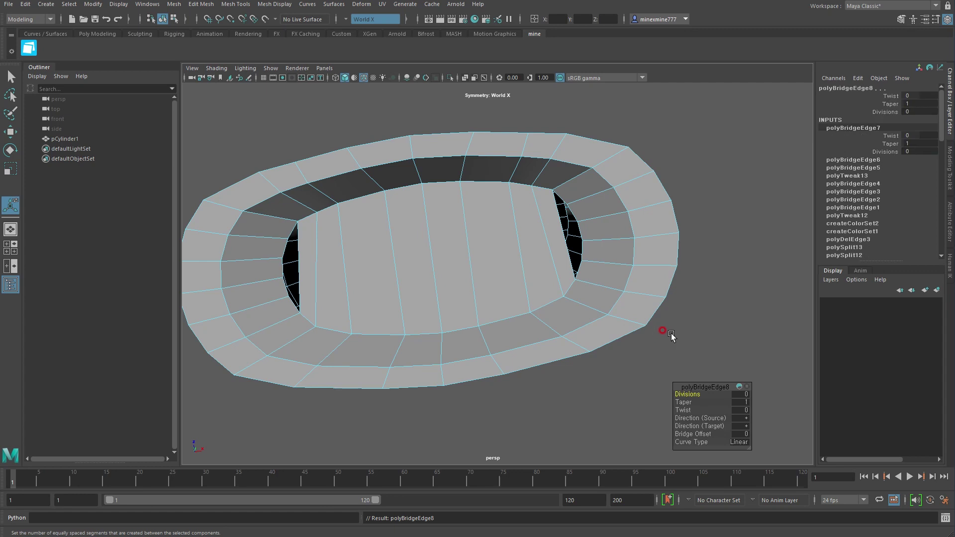
click(671, 334)
right_drag(622, 201, 628, 176)
click(583, 223)
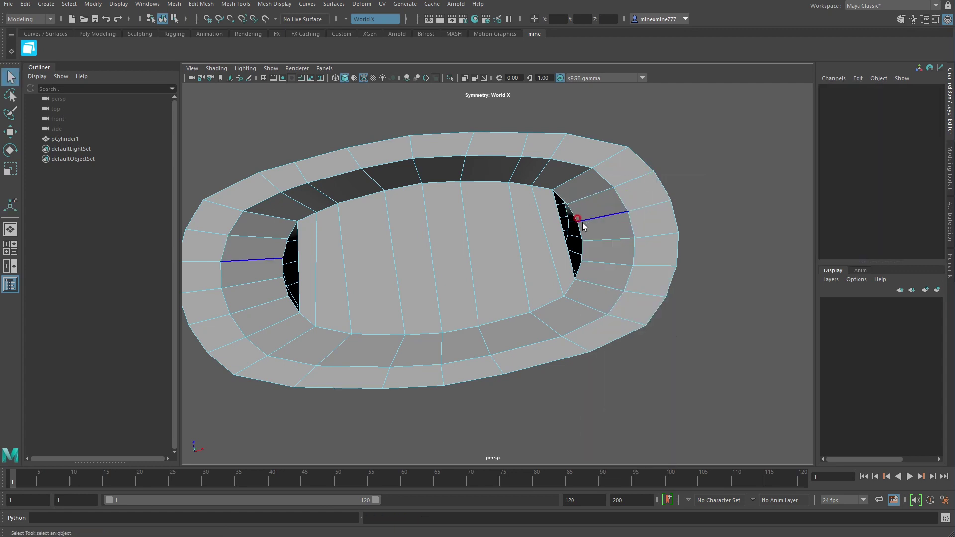
click(579, 231)
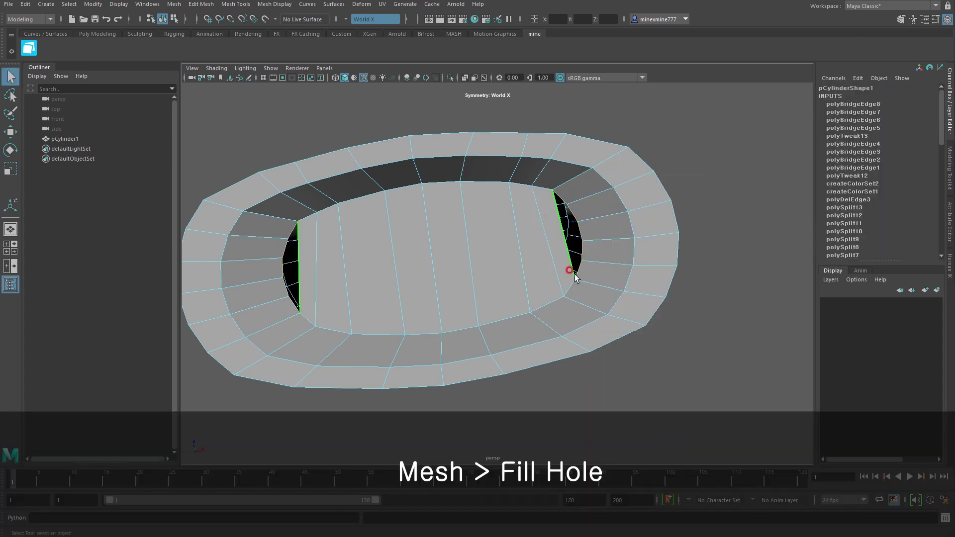
- Fill the floor's side gaps with Fill Hole and Multi-Cut an edge line lengthwise across the floor
click(174, 4)
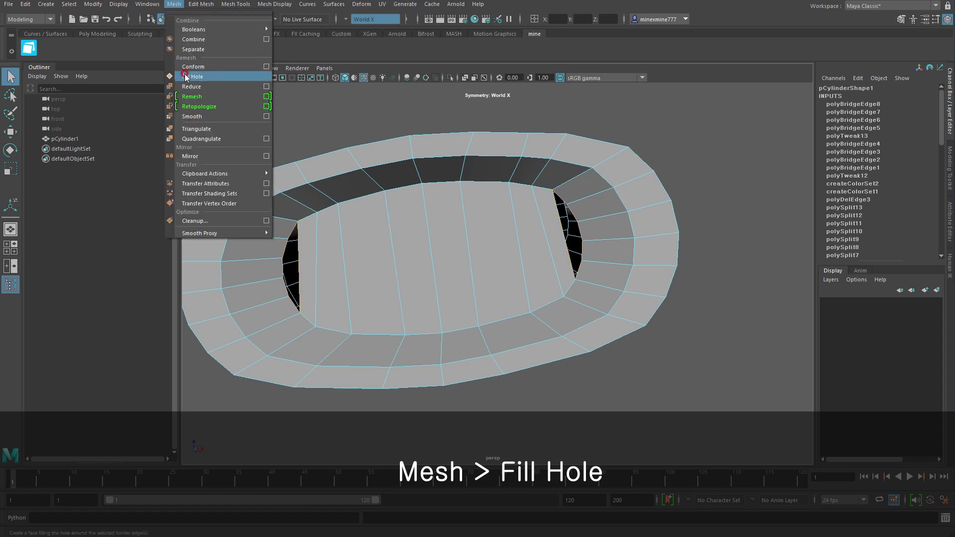
click(211, 81)
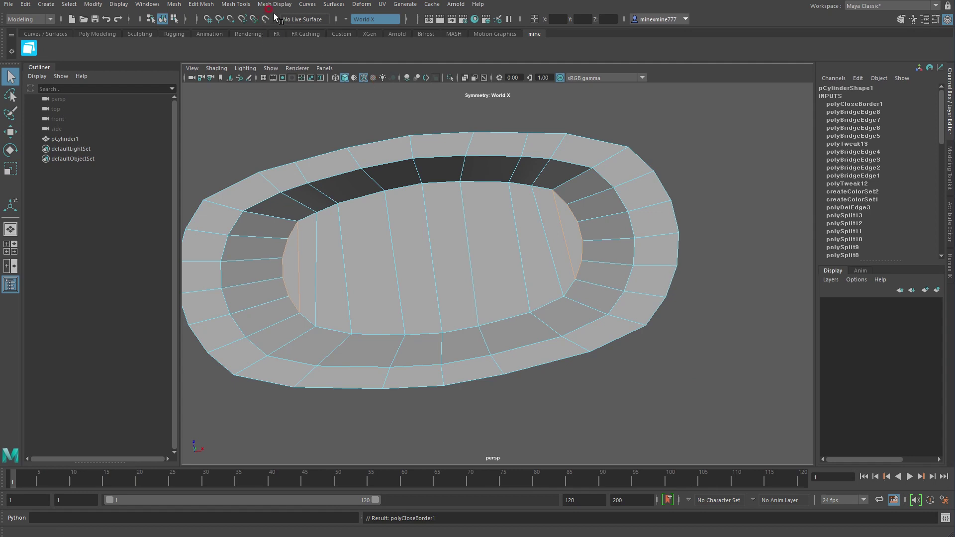
click(236, 4)
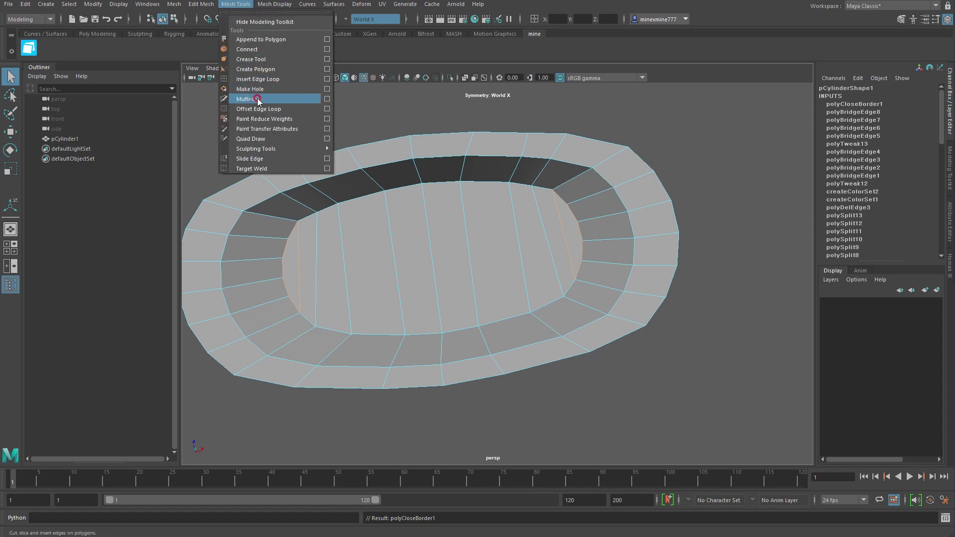
click(278, 99)
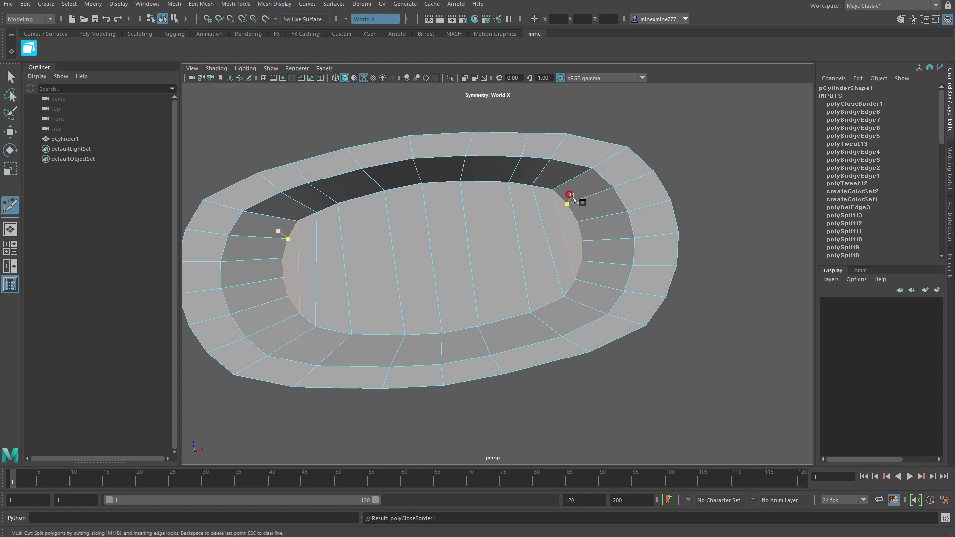
click(575, 220)
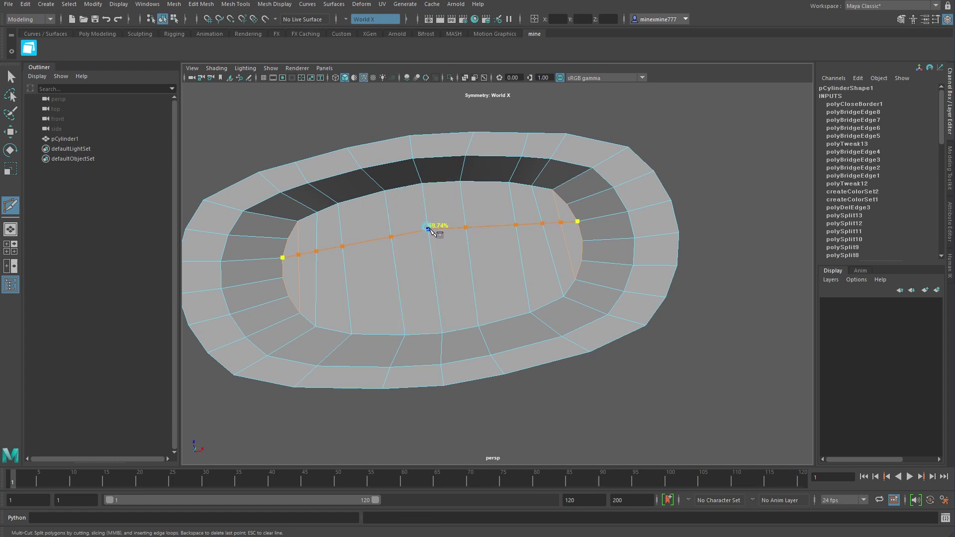
key(Return)
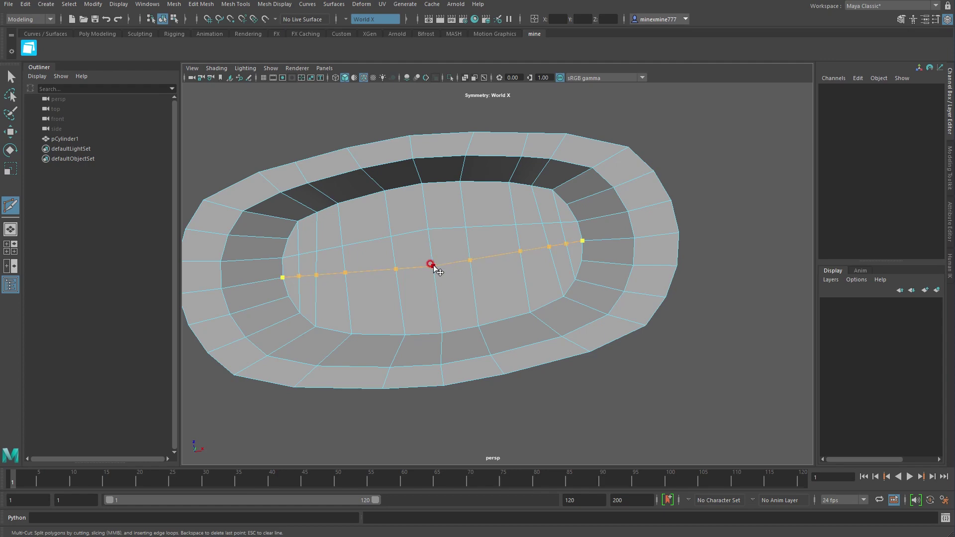
click(608, 315)
key(w)
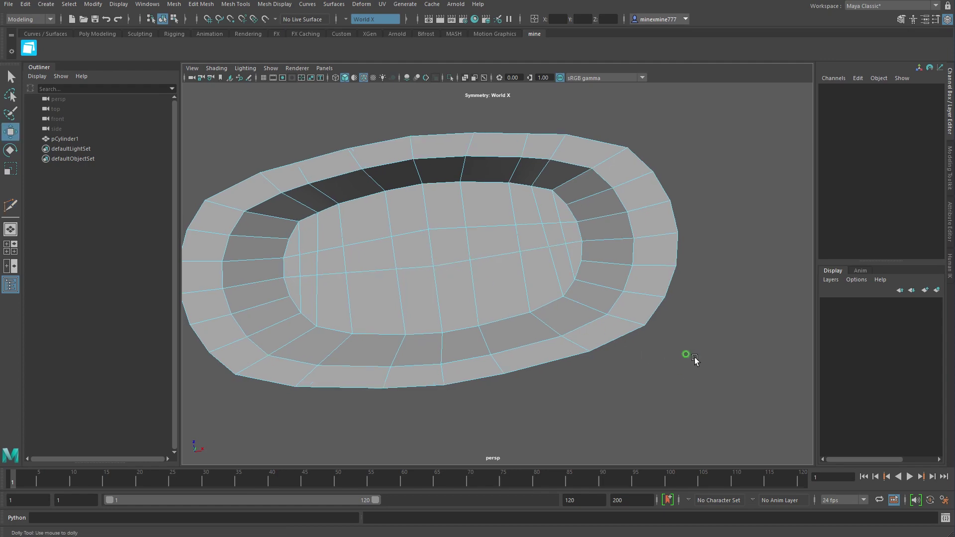
mouse_move(689, 358)
alt+mouse_down()
mouse_move(569, 330)
mouse_move(551, 363)
mouse_move(559, 355)
mouse_move(529, 321)
alt+mouse_up()
- Select the base edge loop and bevel it with segments raised from 1 to 2
double_click(529, 323)
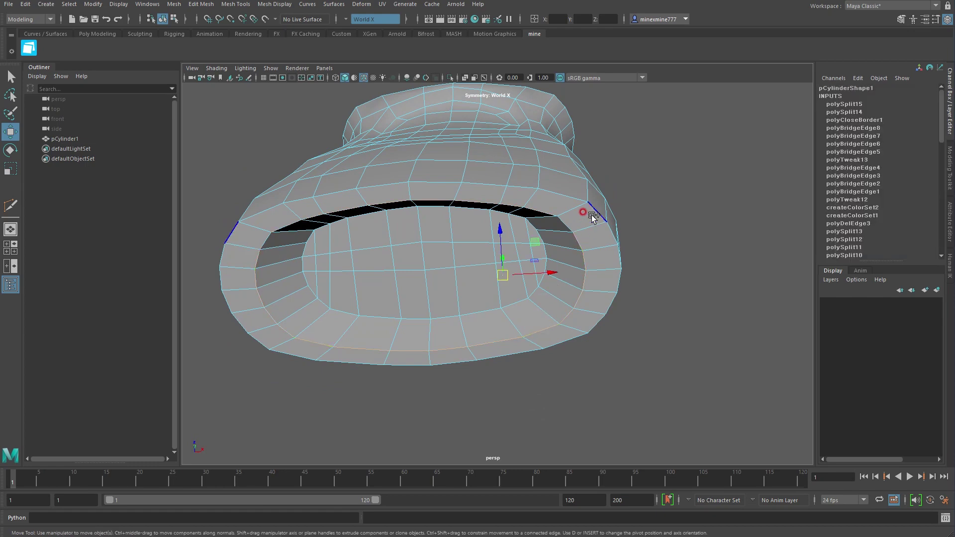
mouse_move(597, 210)
alt+mouse_down()
mouse_move(640, 288)
mouse_move(599, 341)
mouse_move(562, 303)
alt+mouse_up()
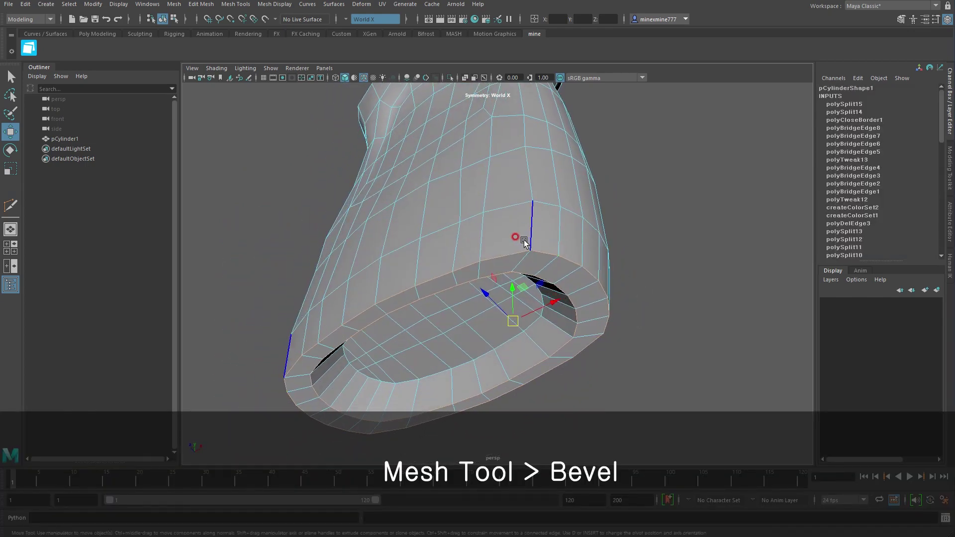
click(201, 5)
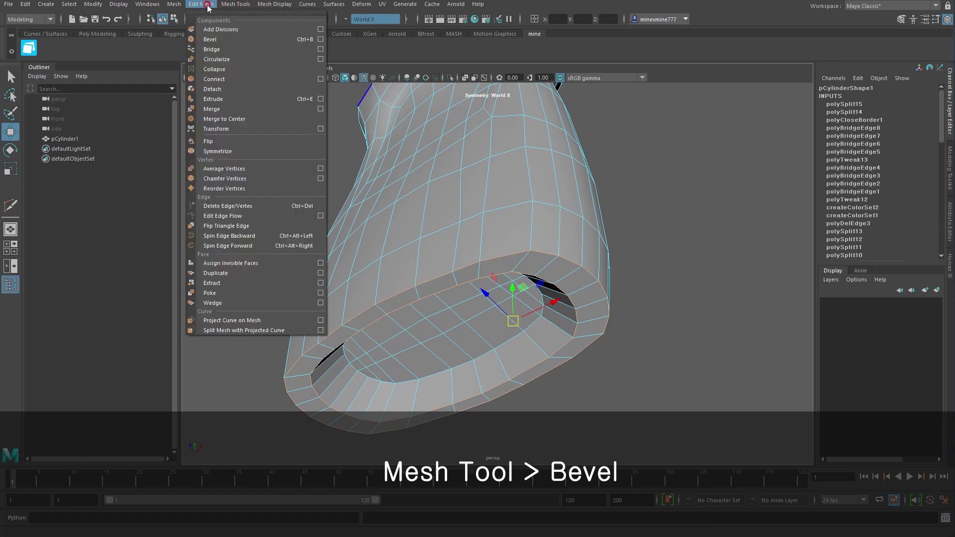
click(238, 43)
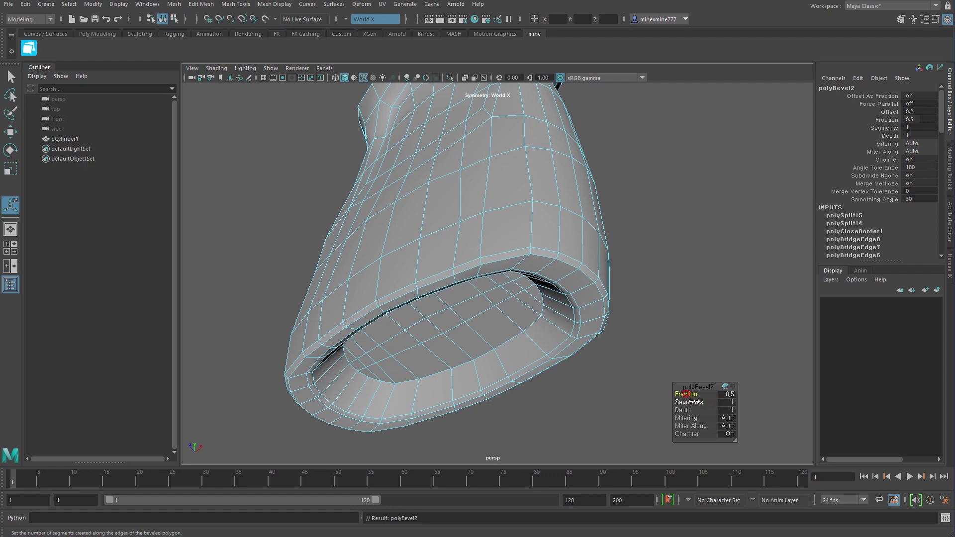
drag(692, 401, 697, 402)
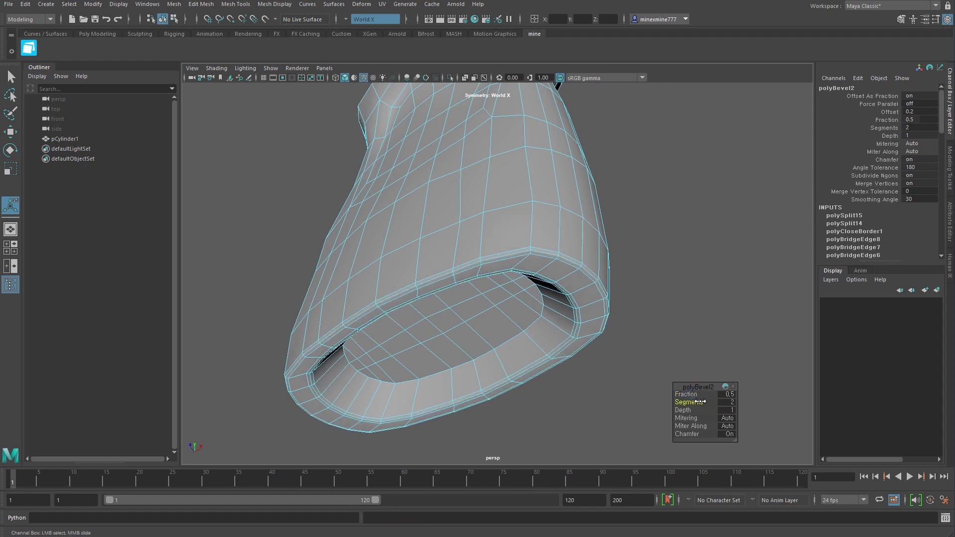
alt+drag(547, 298, 488, 198)
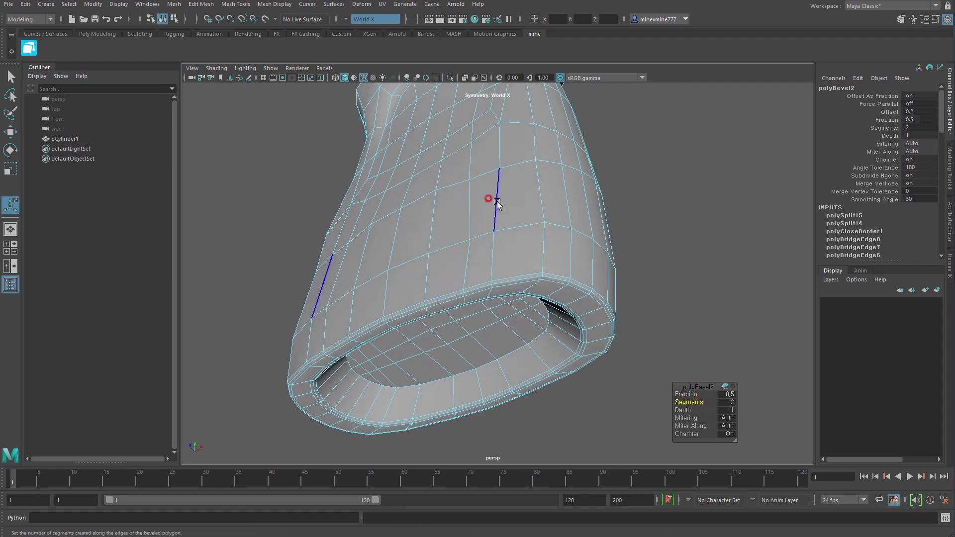
right_drag(495, 192, 550, 188)
- Turn off smooth preview on the bottle and frame the neck collar and shoulder
key(3)
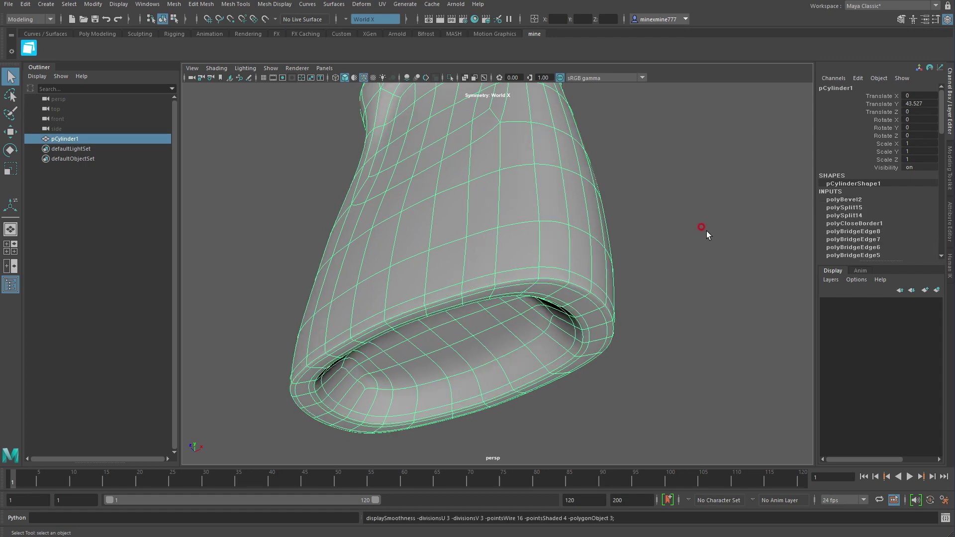
click(706, 231)
click(595, 324)
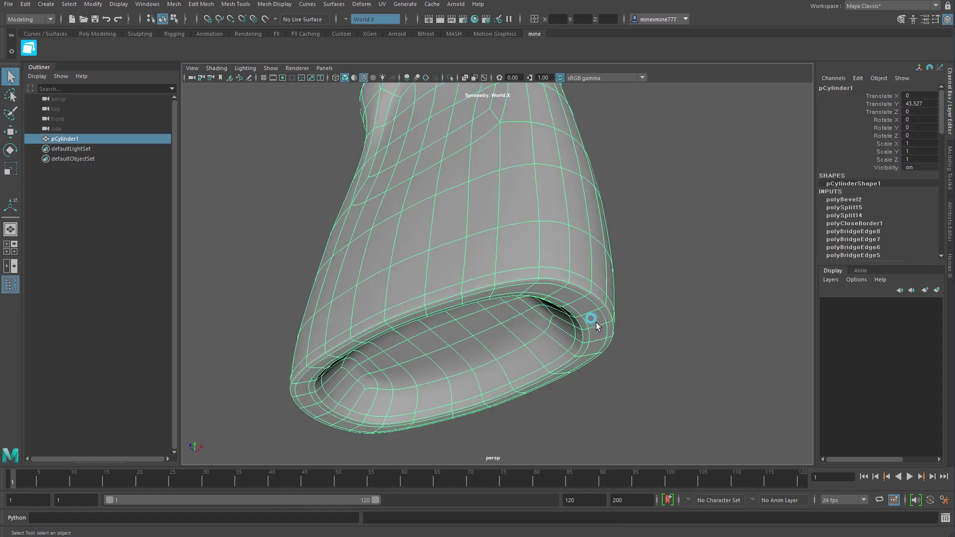
key(1)
alt+drag(644, 271, 591, 260)
mouse_move(591, 260)
alt+middle_down()
mouse_move(465, 271)
mouse_move(457, 228)
alt+middle_up()
scroll(456, 227, down, 3)
mouse_move(448, 262)
alt+mouse_down()
mouse_move(494, 207)
mouse_move(477, 226)
alt+mouse_up()
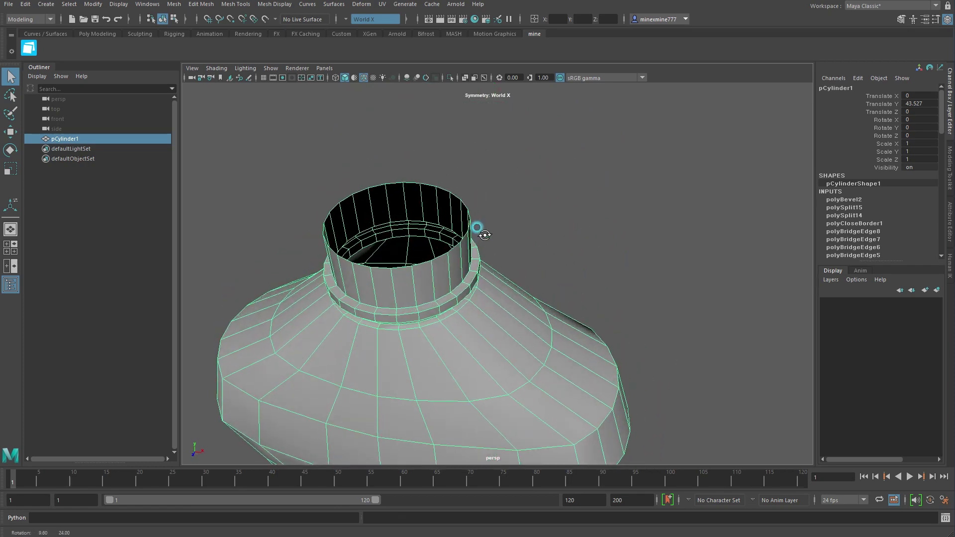
scroll(500, 279, up, 3)
mouse_move(500, 278)
alt+right_down()
mouse_move(508, 235)
mouse_move(550, 245)
mouse_move(496, 263)
mouse_move(525, 267)
alt+right_up()
alt+drag(525, 267, 514, 268)
mouse_move(514, 269)
alt+middle_down()
mouse_move(433, 239)
mouse_move(454, 222)
mouse_move(470, 241)
alt+middle_up()
- Insert two edge loops below the neck's collar ring with Insert Edge Loop
click(236, 8)
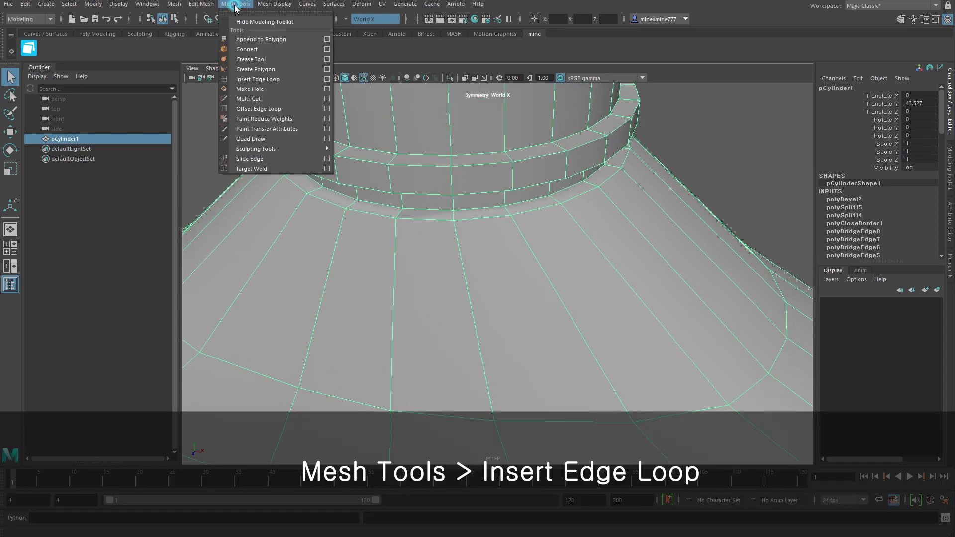
click(258, 79)
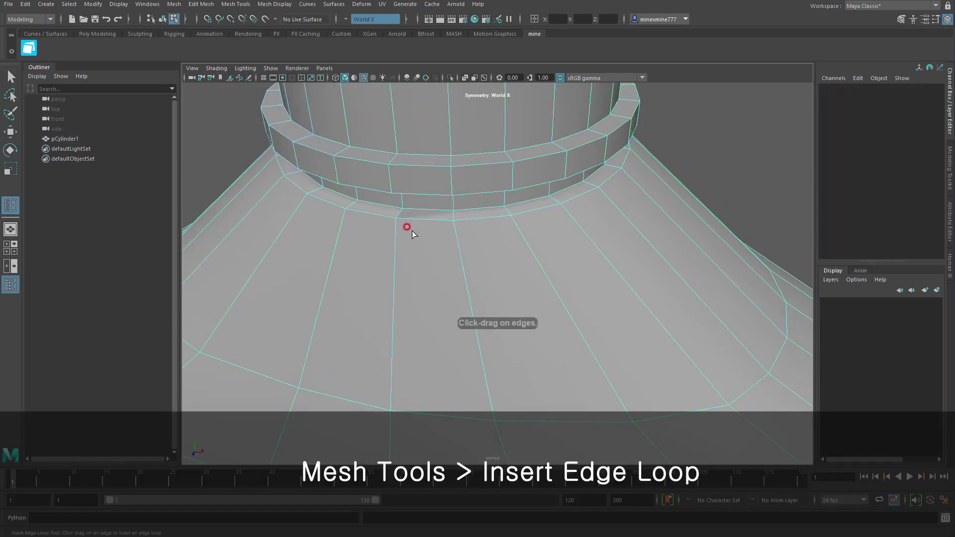
drag(396, 228, 396, 222)
alt+middle_drag(382, 232, 399, 247)
scroll(399, 247, up, 3)
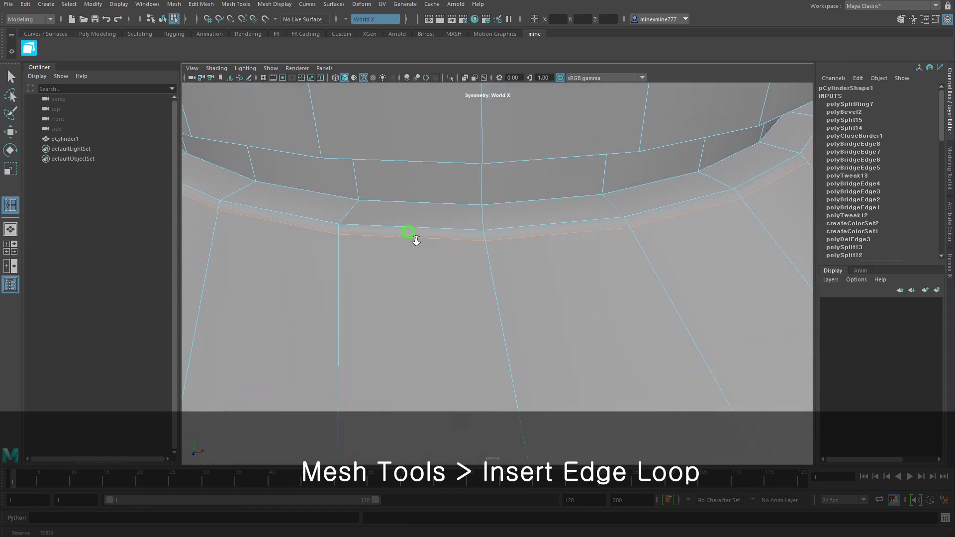
click(459, 208)
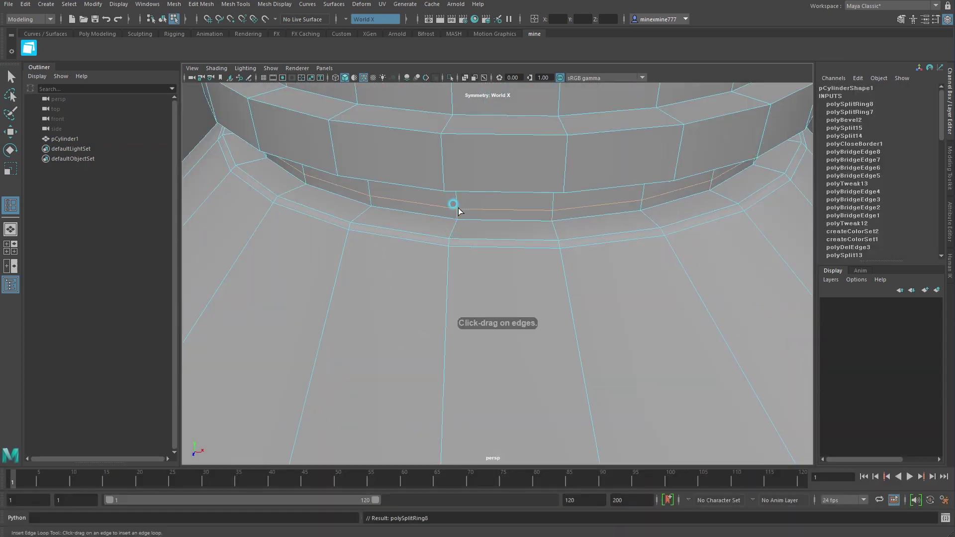
mouse_move(454, 213)
alt+right_down()
mouse_move(479, 222)
mouse_move(419, 158)
alt+right_up()
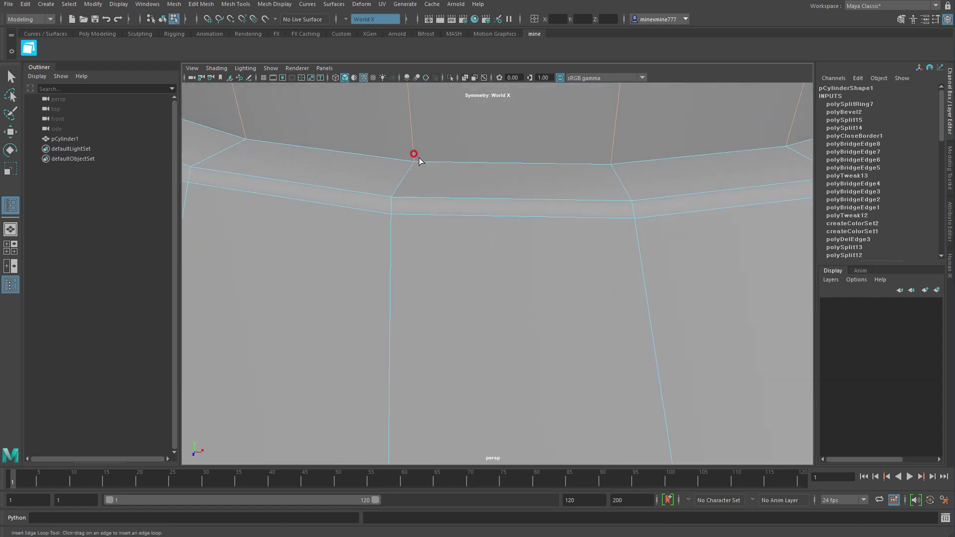
click(413, 154)
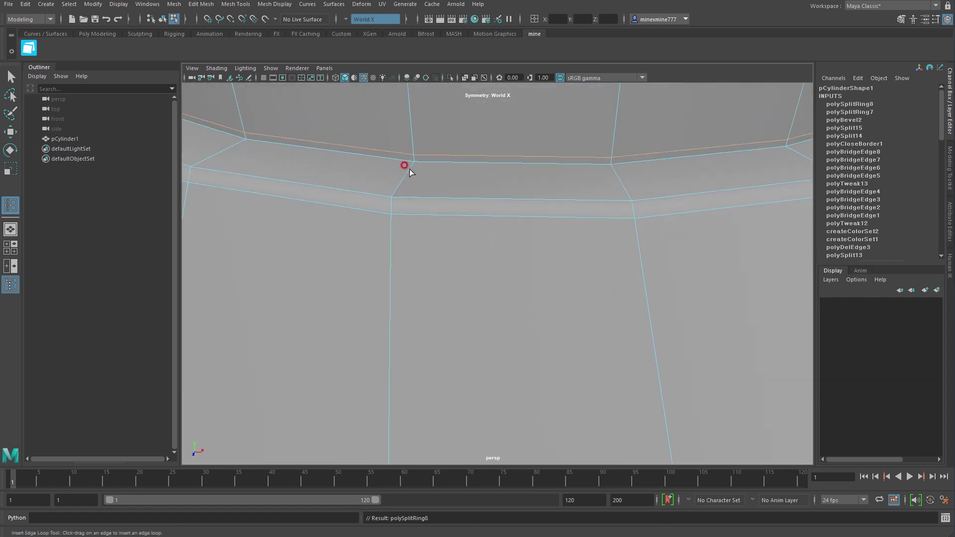
- Insert another edge loop across the neck collar and return to the Move tool
click(222, 6)
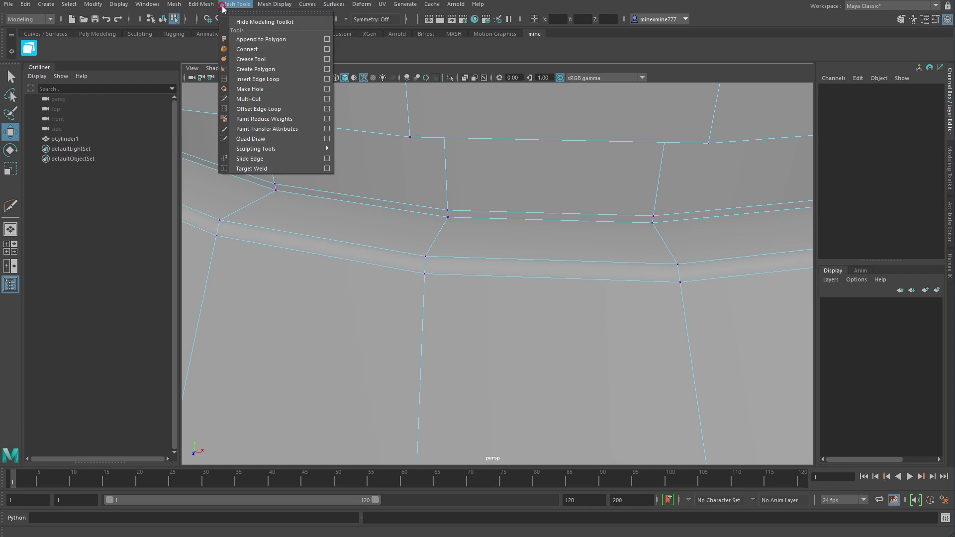
click(262, 78)
mouse_move(438, 238)
mouse_down()
mouse_move(431, 243)
mouse_move(445, 228)
mouse_move(554, 272)
mouse_up()
scroll(450, 222, down, 5)
key(w)
scroll(497, 199, up, 3)
- In edge mode, select the collar's upper and lower edge loops
right_click(479, 174)
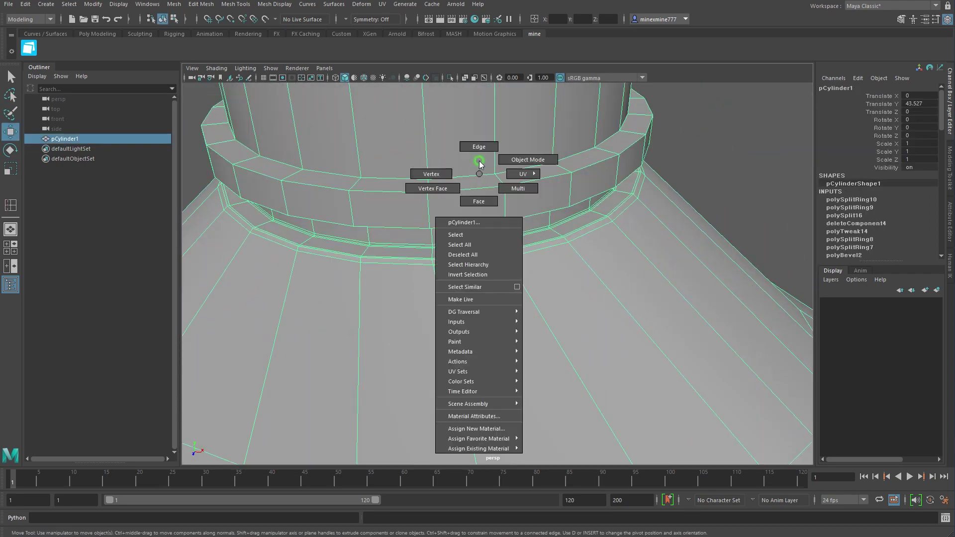
click(479, 149)
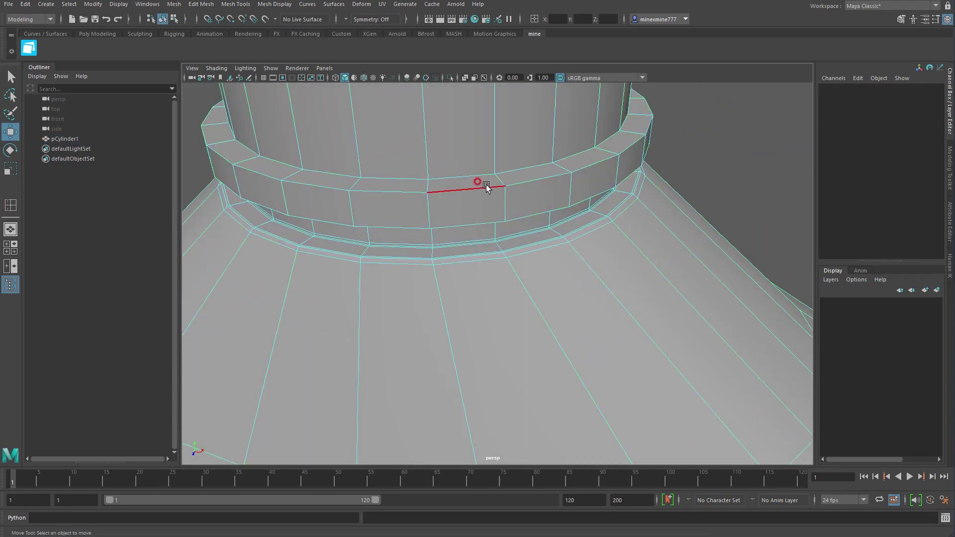
click(487, 186)
shift+double_click(486, 222)
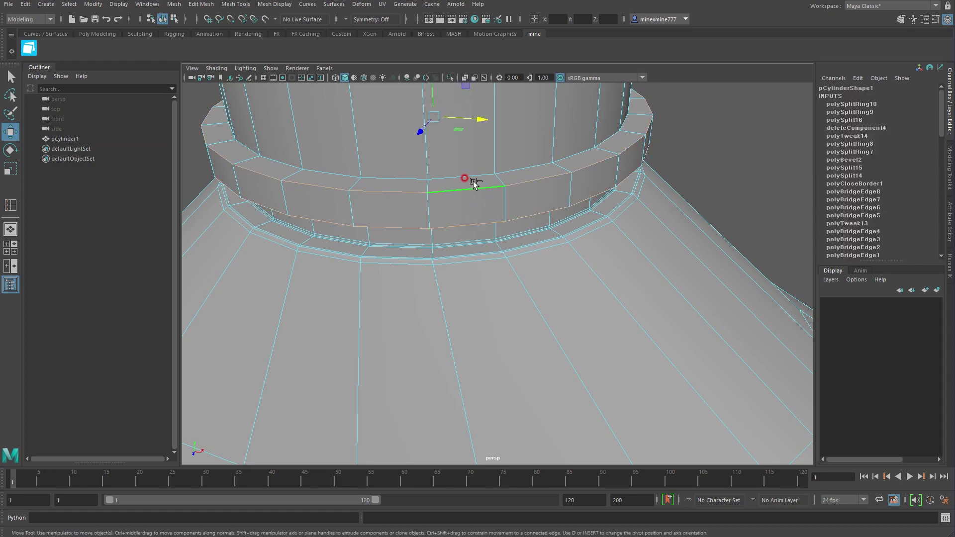
mouse_move(432, 226)
alt+mouse_down()
mouse_move(461, 148)
mouse_move(442, 348)
alt+mouse_up()
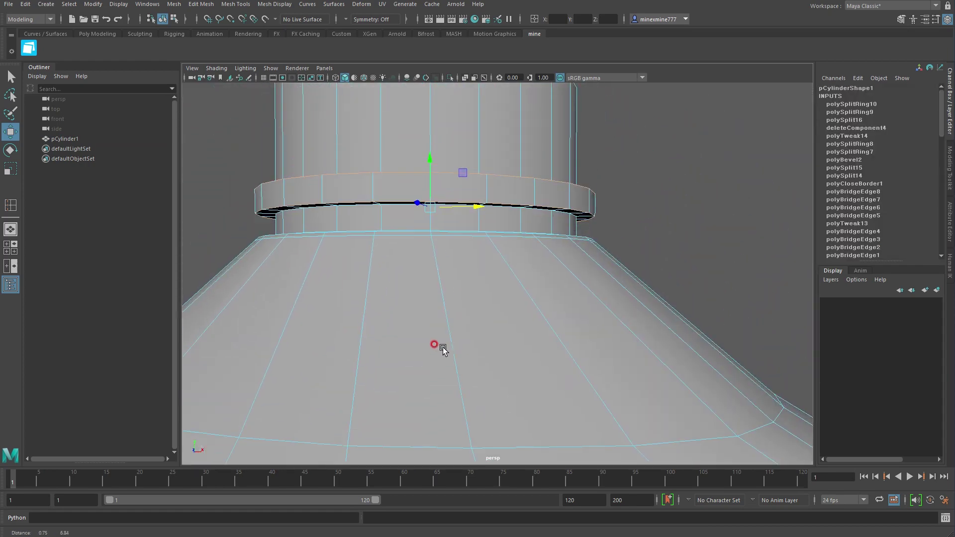
scroll(418, 245, up, 3)
alt+drag(436, 242, 435, 234)
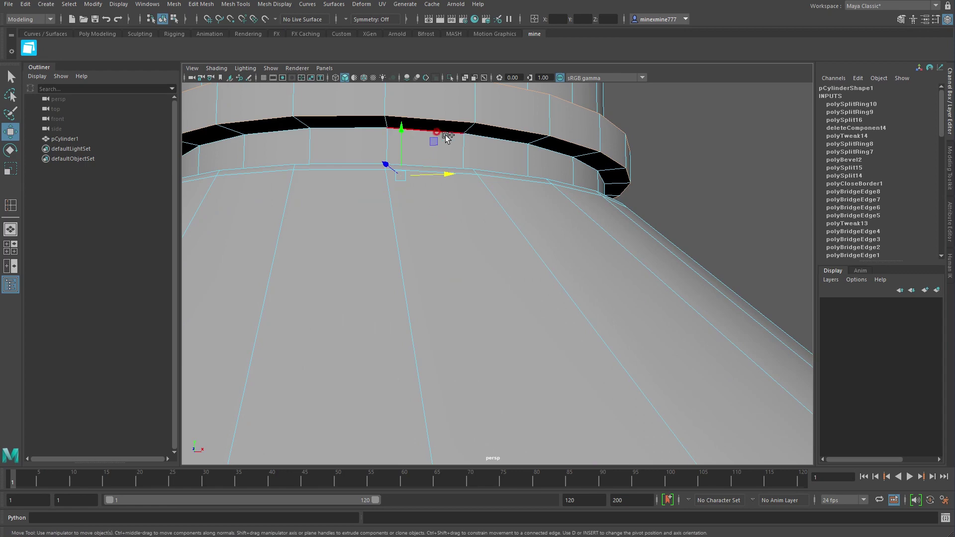
alt+right_drag(446, 135, 503, 252)
alt+drag(503, 251, 559, 282)
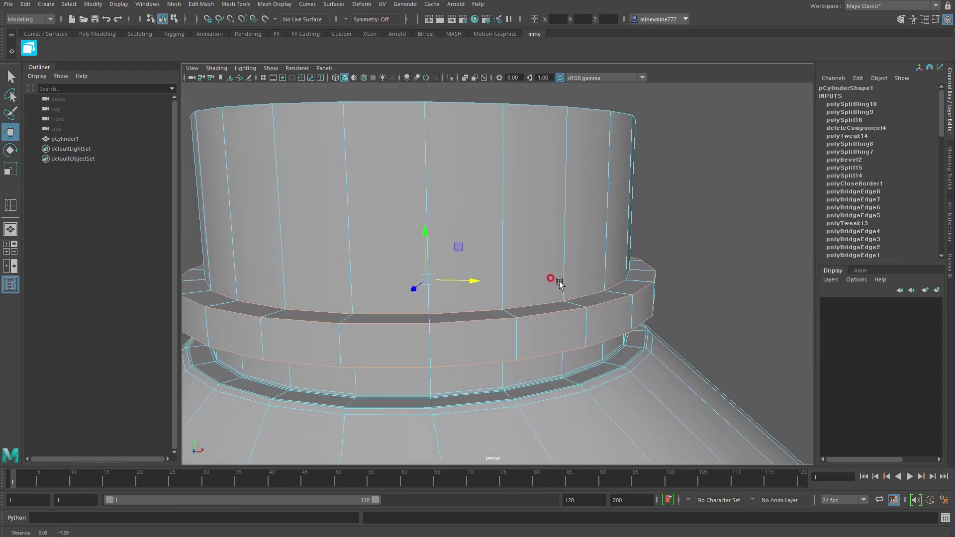
alt+right_drag(560, 281, 592, 194)
click(196, 5)
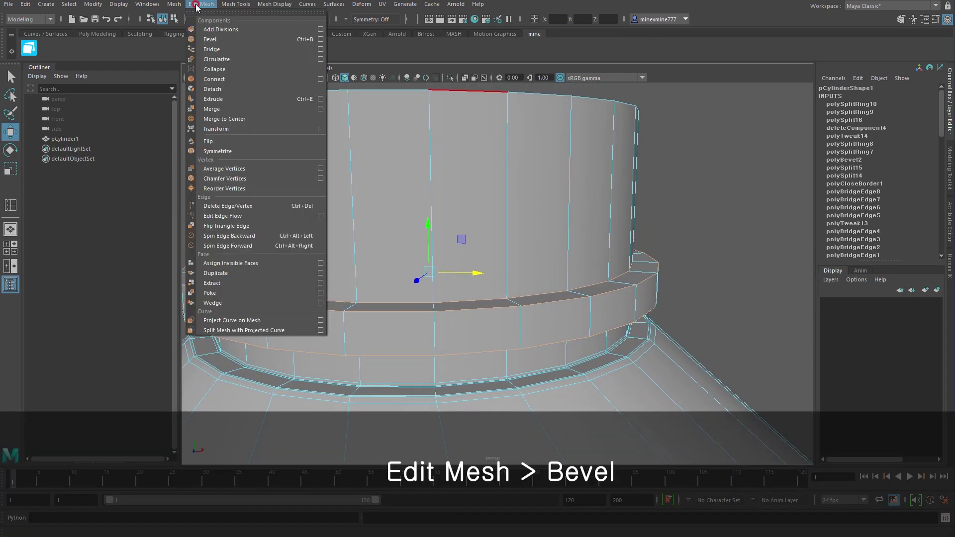
- Bevel the collar's edge loops at a 0.3 fraction with 2 segments
click(210, 40)
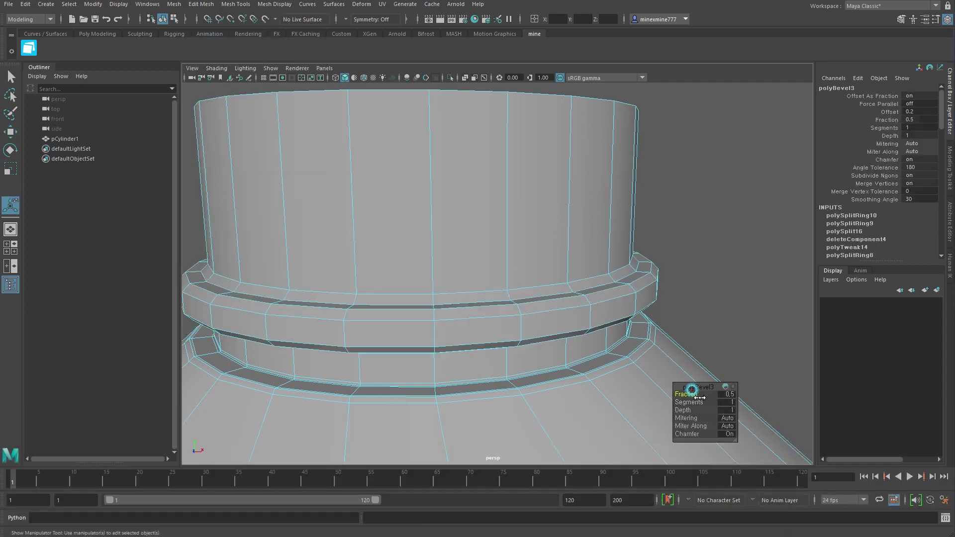
drag(692, 395, 694, 402)
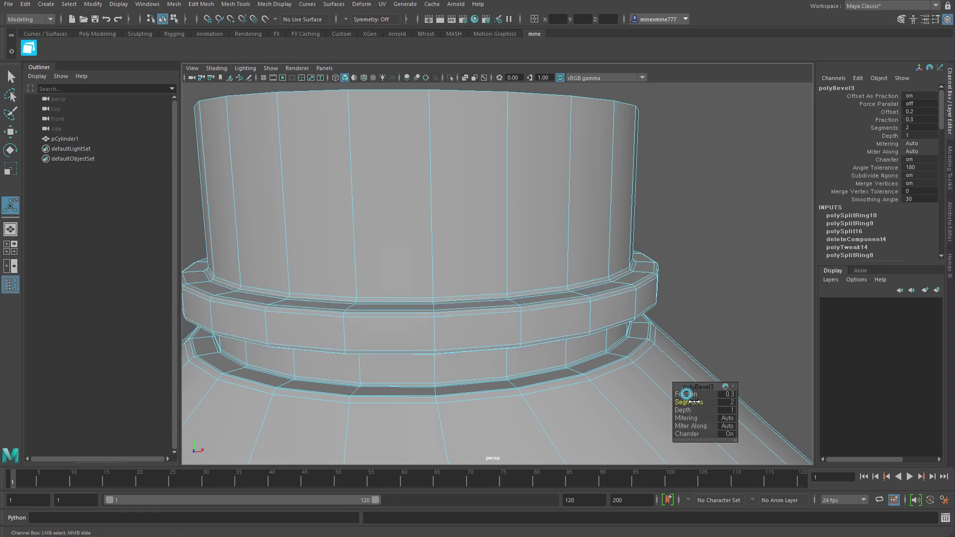
click(724, 294)
mouse_move(725, 294)
alt+right_down()
mouse_move(585, 276)
mouse_move(497, 213)
alt+right_up()
- Preview the bottle smoothed and inspect the beveled neck and base from below
key(q)
click(626, 318)
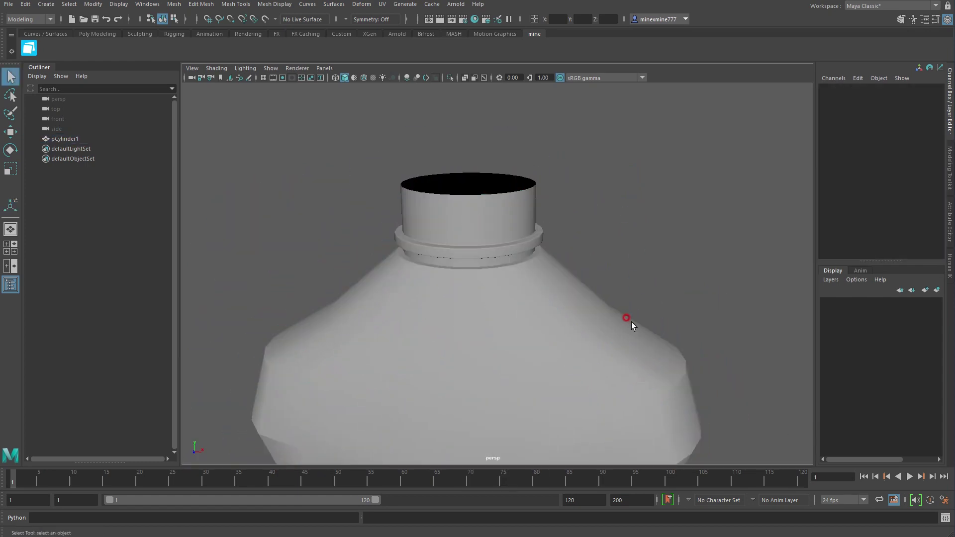
click(607, 351)
key(3)
click(718, 259)
alt+right_drag(721, 337, 526, 281)
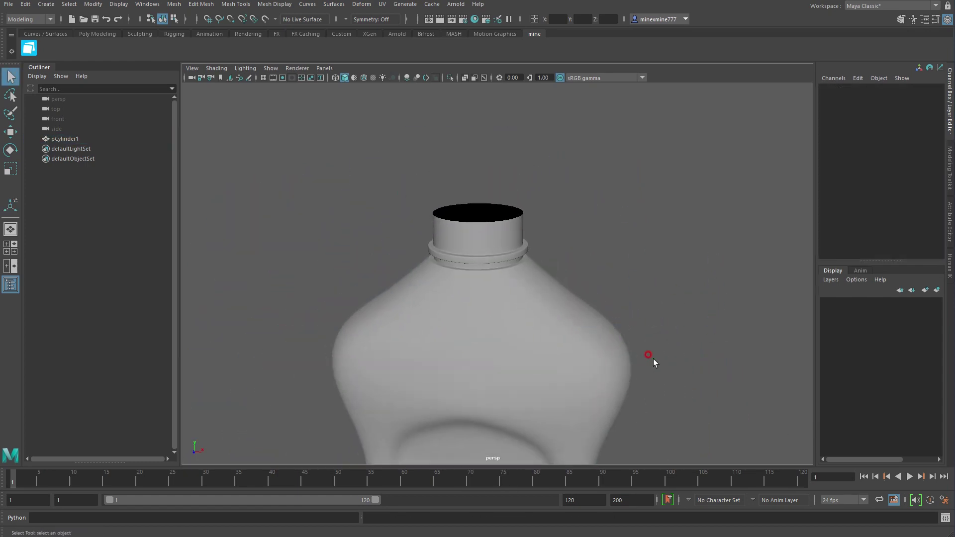
mouse_move(527, 281)
alt+mouse_down()
mouse_move(602, 327)
mouse_move(603, 305)
mouse_move(592, 339)
mouse_move(589, 293)
mouse_move(590, 327)
alt+mouse_up()
mouse_move(590, 327)
alt+right_down()
mouse_move(573, 339)
mouse_move(654, 329)
mouse_move(550, 348)
mouse_move(625, 357)
alt+right_up()
- Turn smooth preview off and extrude the open rim's edge loop with Ctrl+E, at 0 offset
click(604, 344)
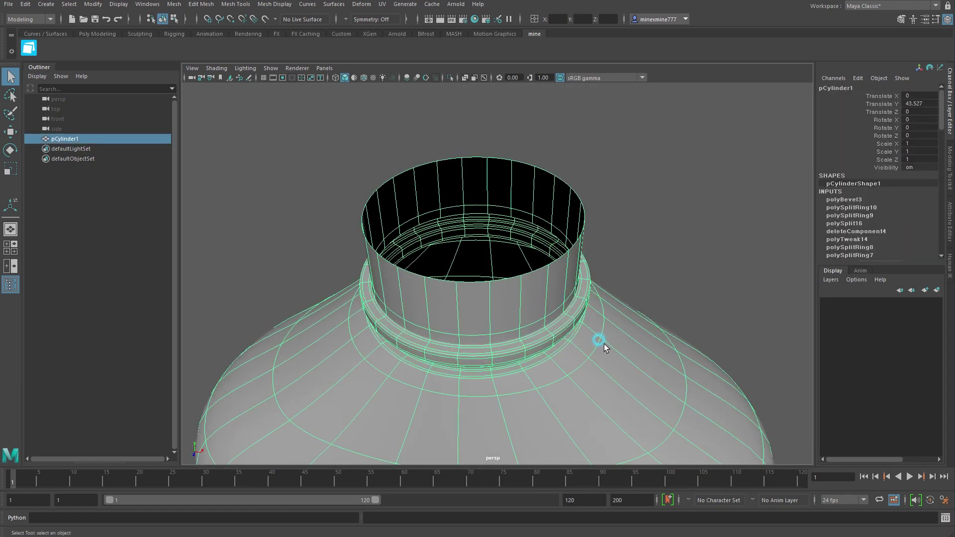
key(1)
click(655, 225)
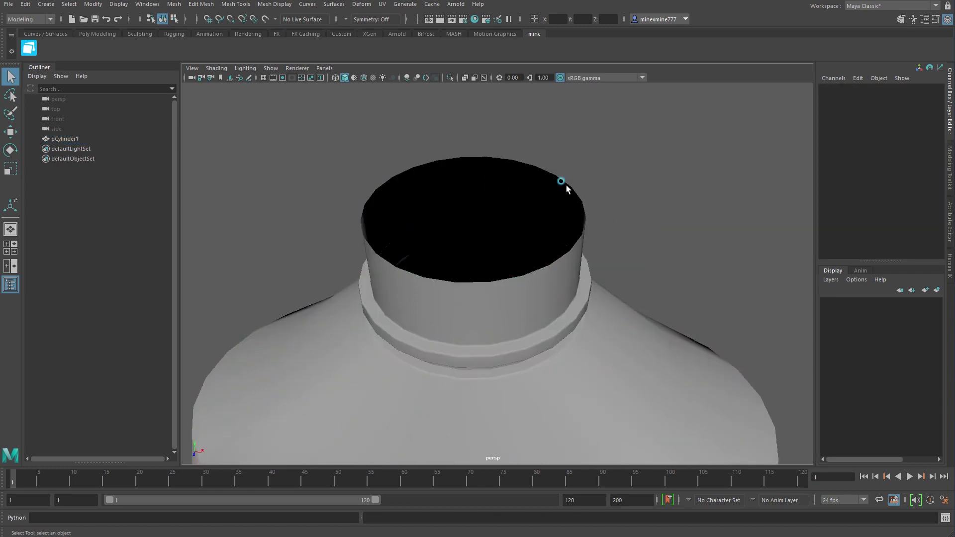
click(543, 183)
right_drag(549, 189, 553, 174)
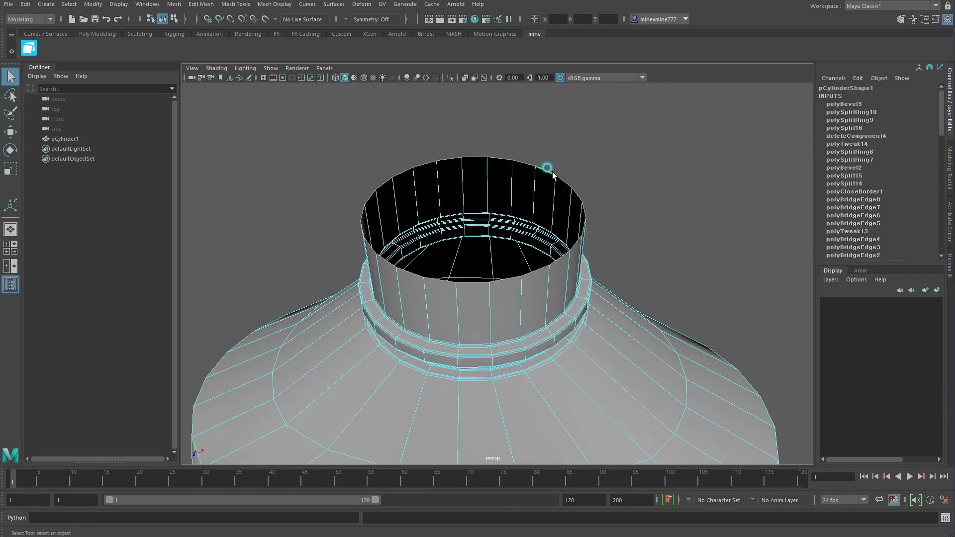
key(ctrl+e)
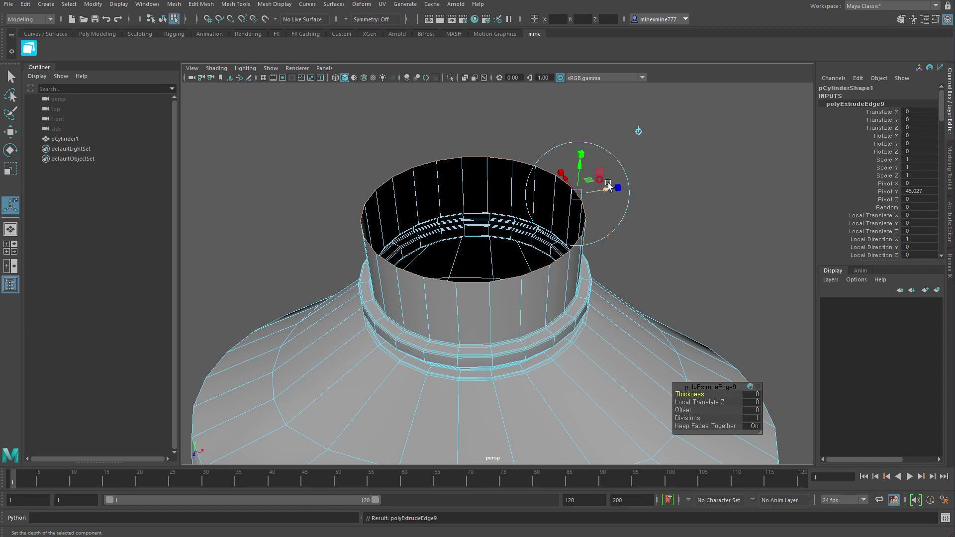
- Push the extruded rim inward for thickness, then extrude an inner wall down into the neck
drag(608, 185, 596, 204)
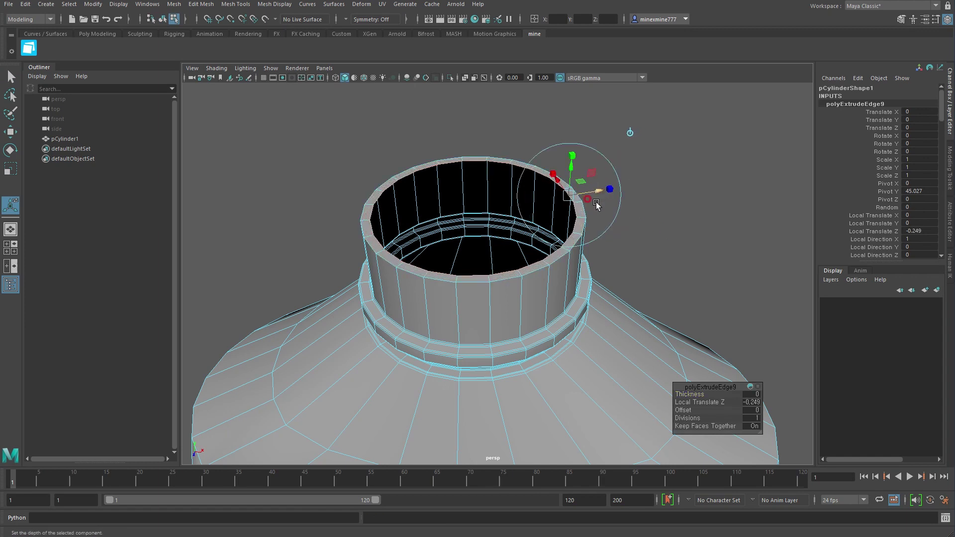
alt+middle_drag(597, 204, 594, 236)
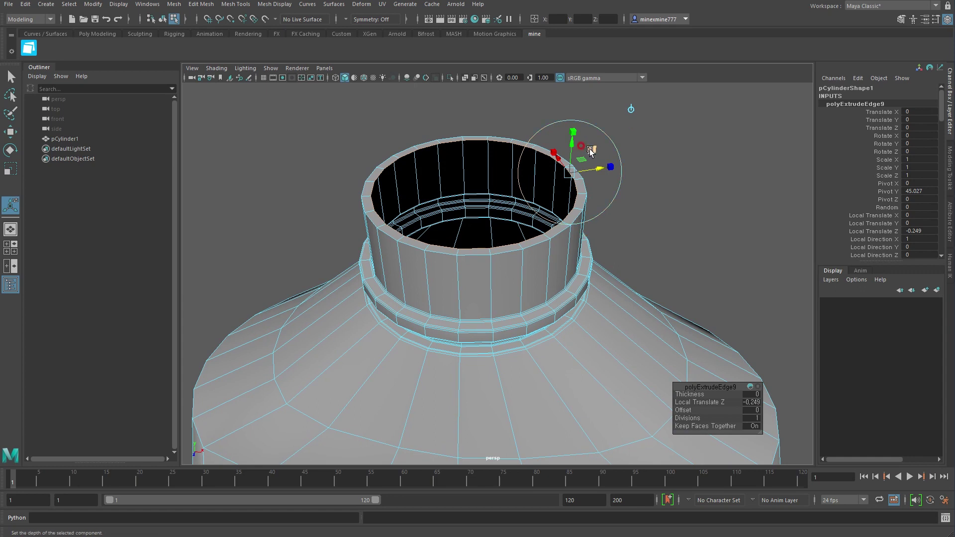
key(ctrl+z)
key(ctrl+e)
drag(572, 149, 563, 279)
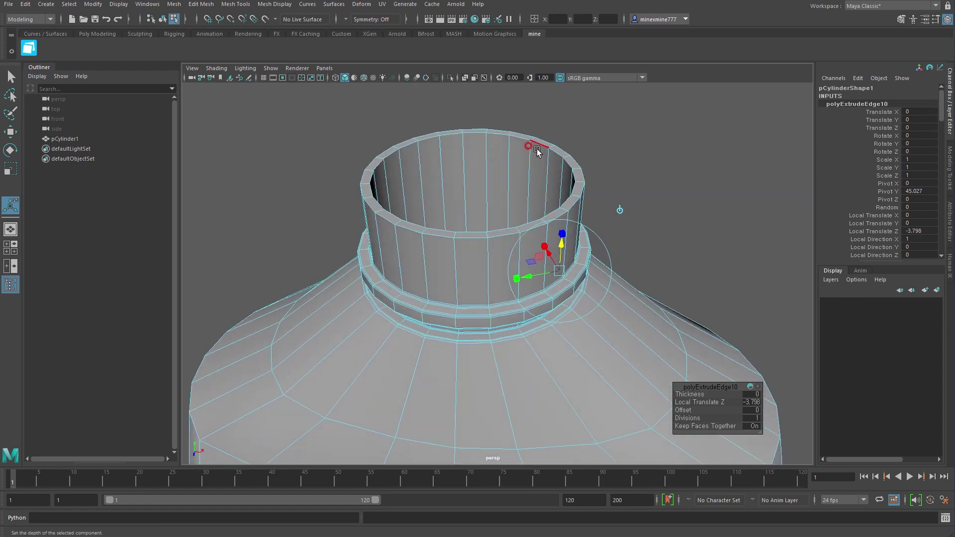
key(q)
- Bevel the rim's top edge loop with a 0.4 fraction and reselect the whole bottle
alt+drag(546, 133, 568, 189)
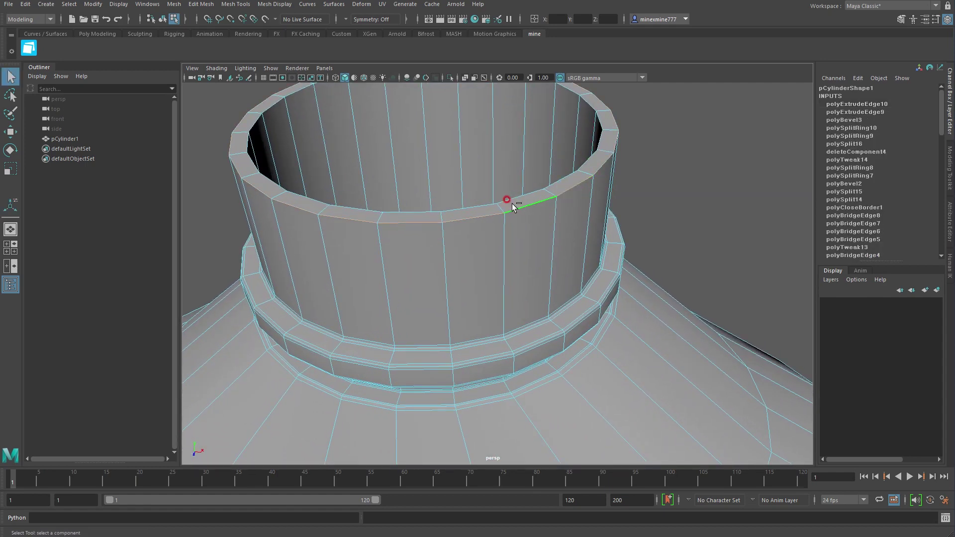
click(236, 4)
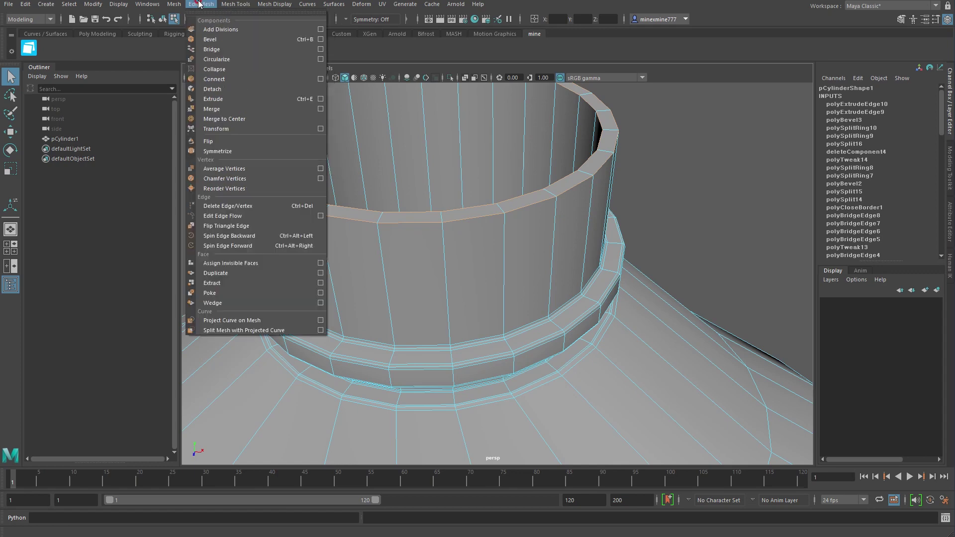
click(214, 36)
drag(691, 394, 683, 394)
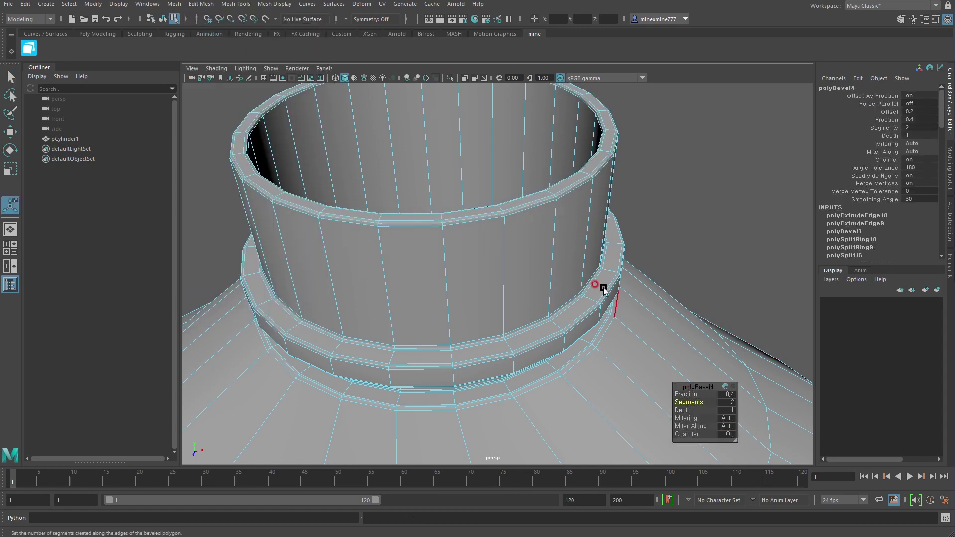
right_drag(587, 259, 618, 247)
scroll(559, 323, down, 5)
- Delete construction history on pCylinder1 via Edit > Delete by Type > History
scroll(586, 372, down, 3)
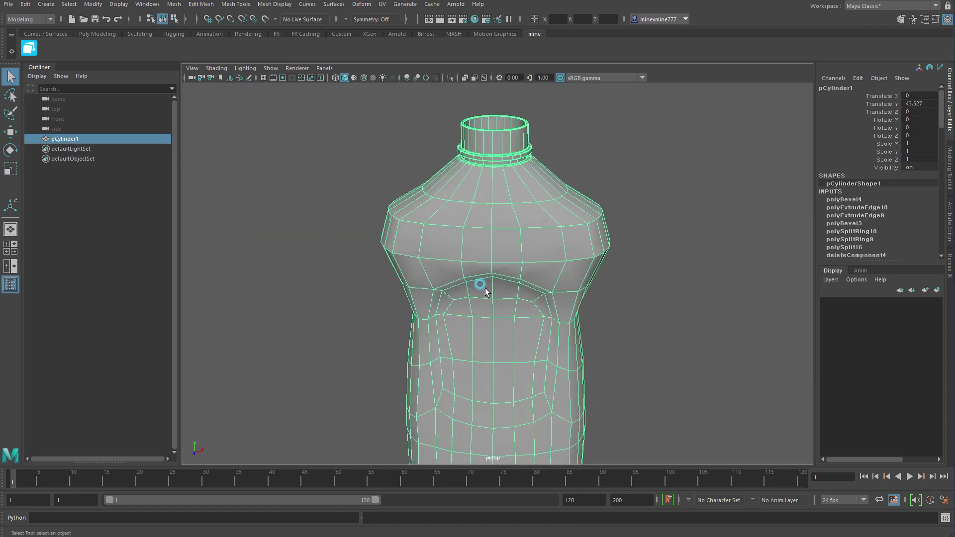
drag(942, 110, 942, 157)
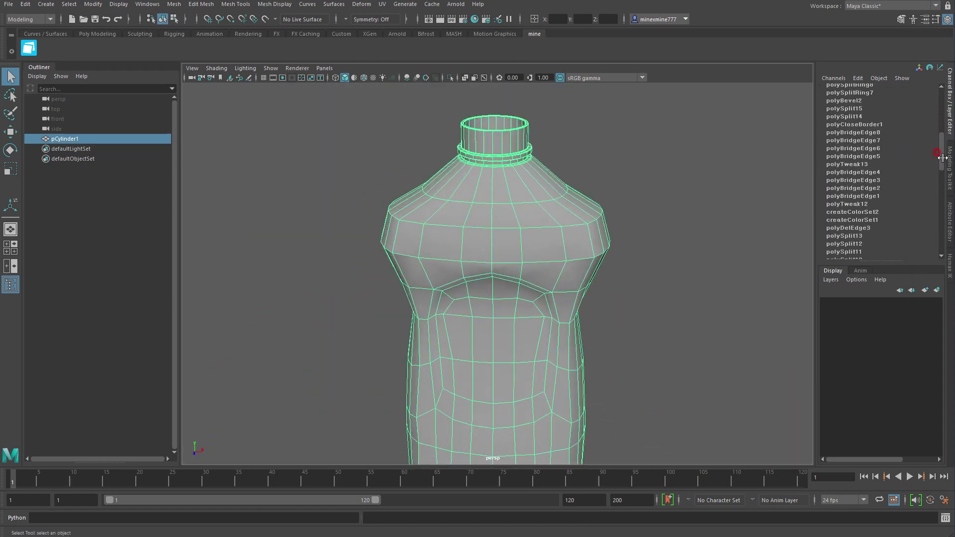
click(25, 4)
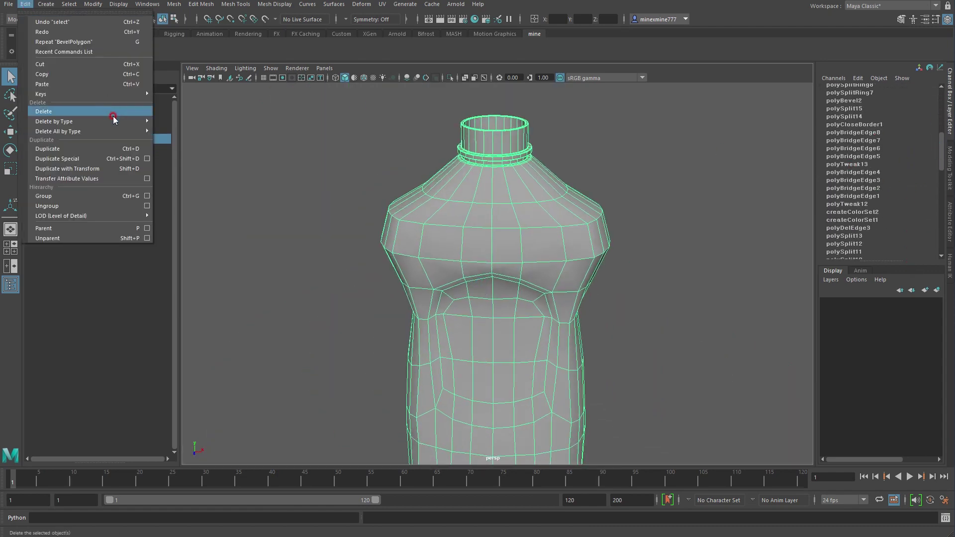
click(181, 124)
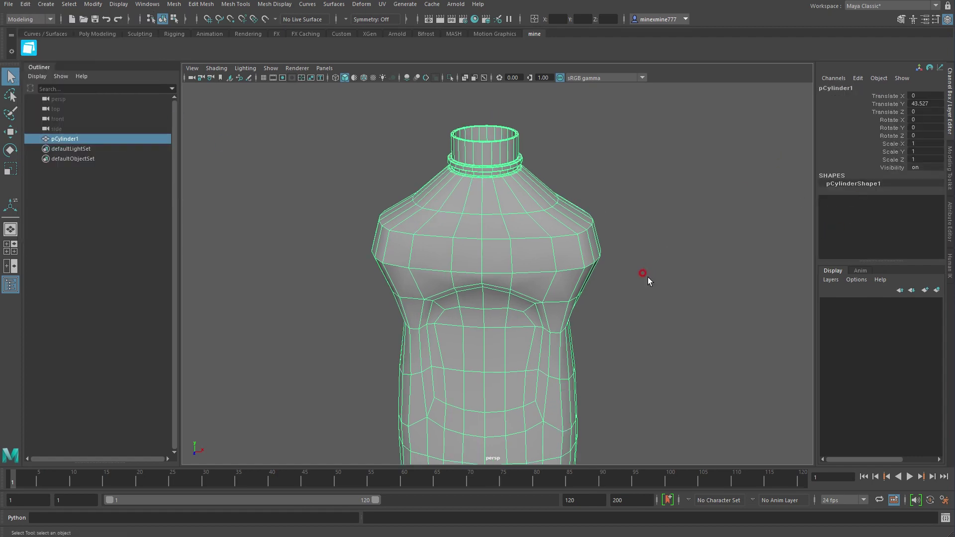